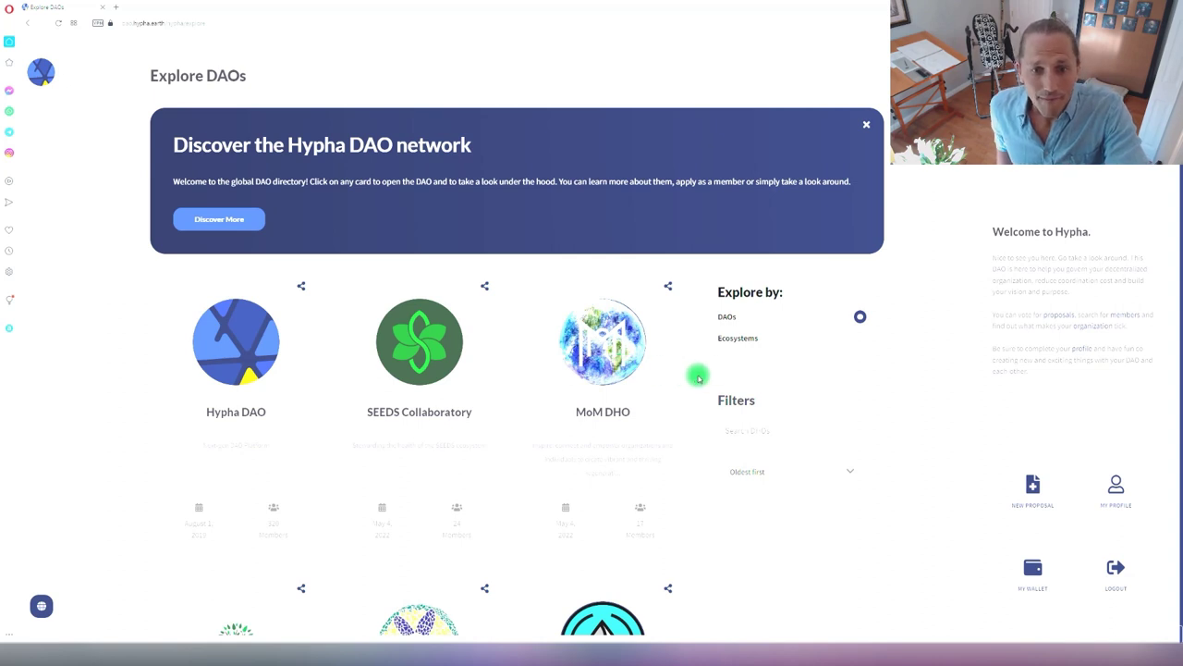
# Step: Browse the DAO directory and open the ReGen Civics Campus DAO
pyautogui.scroll(-2, 695, 395)
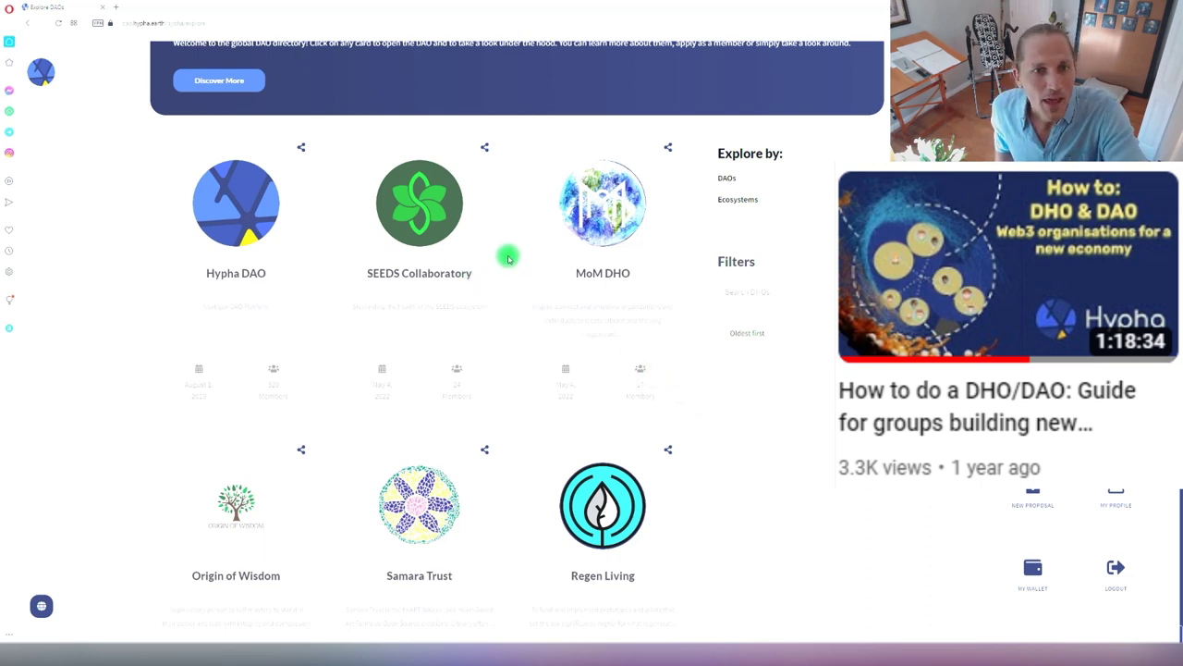
pyautogui.scroll(-3, 511, 255)
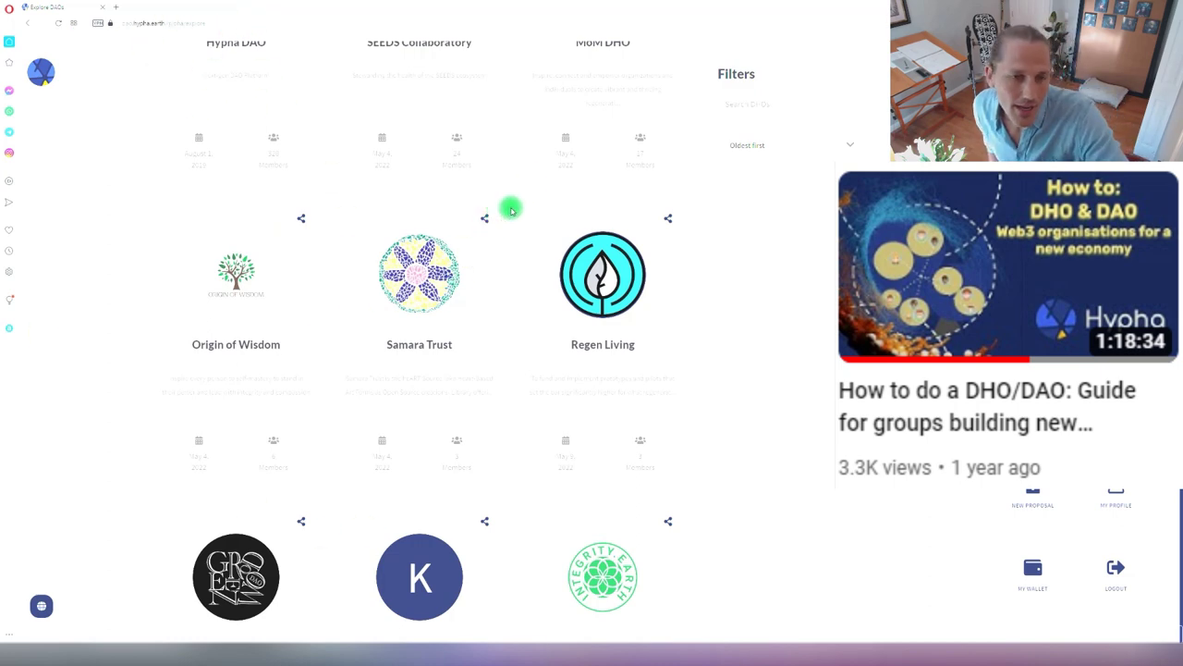
pyautogui.scroll(-4, 510, 206)
pyautogui.scroll(-7, 513, 250)
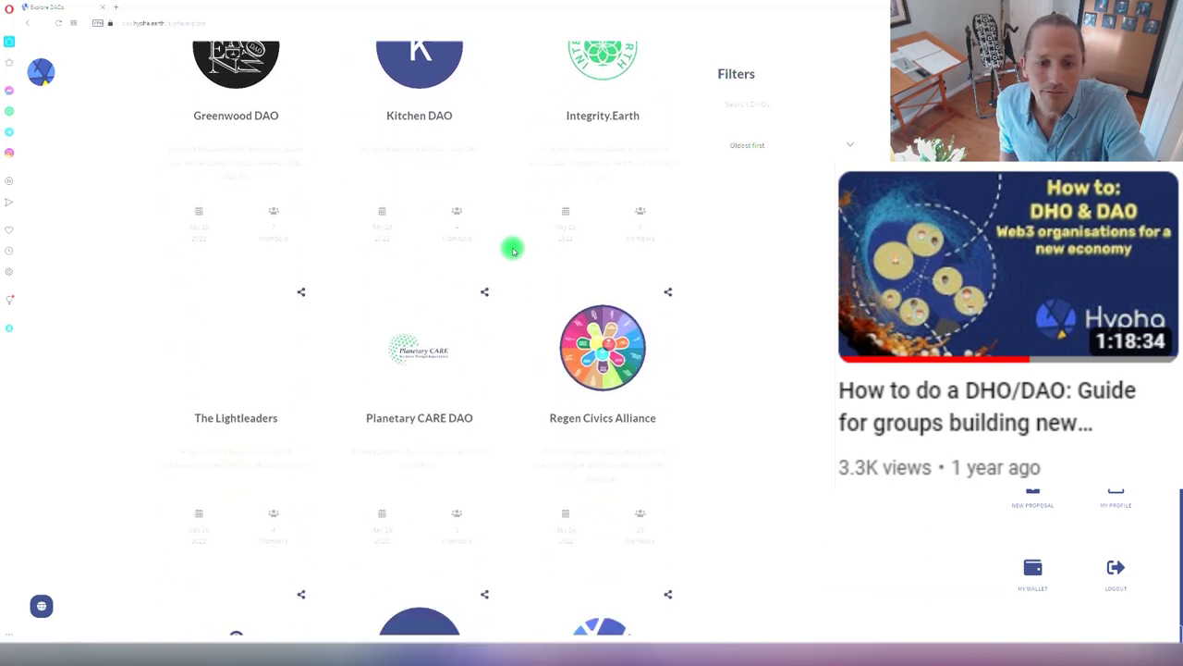
pyautogui.scroll(-10, 513, 249)
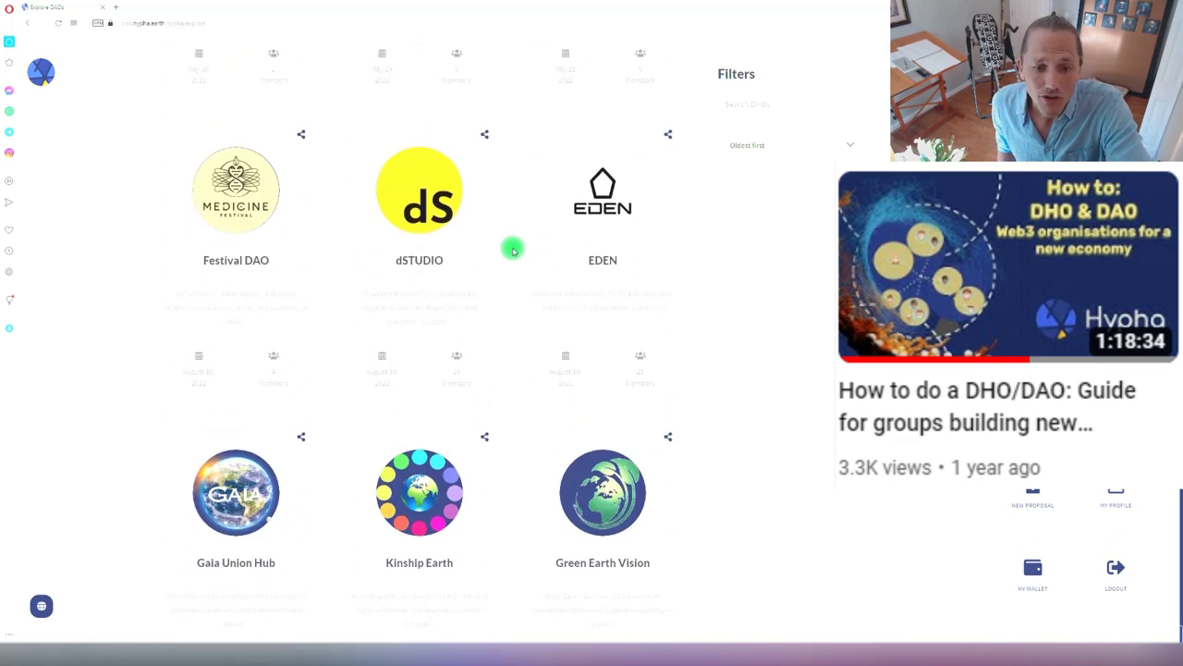
pyautogui.scroll(-2, 513, 249)
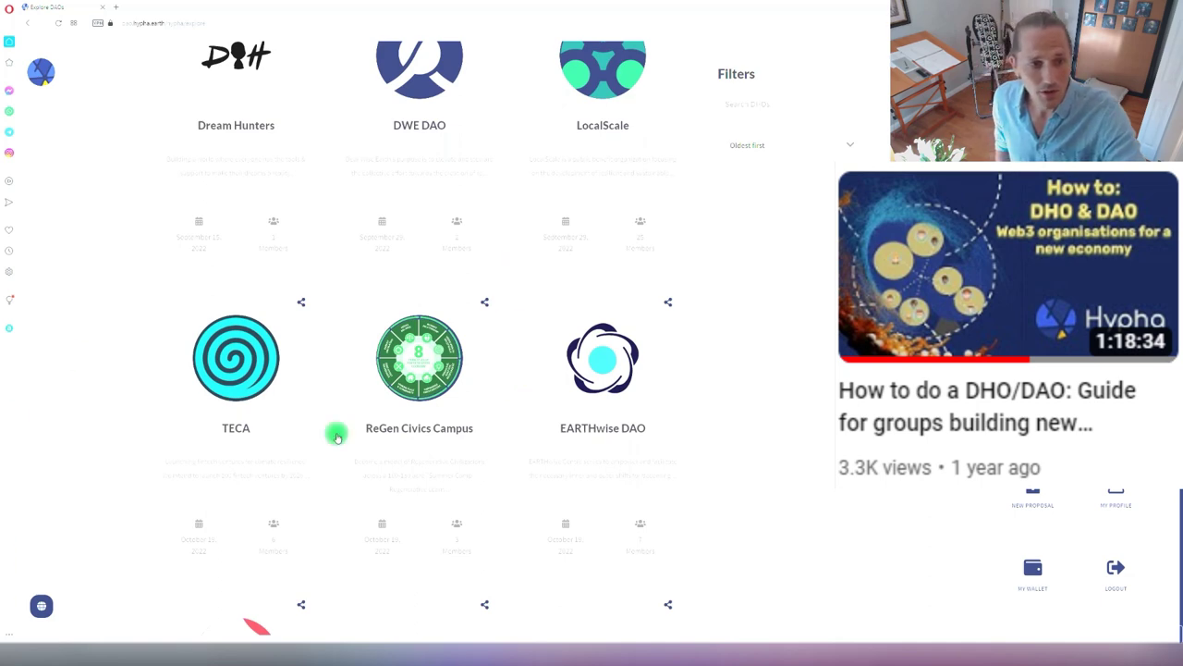
pyautogui.click(440, 432)
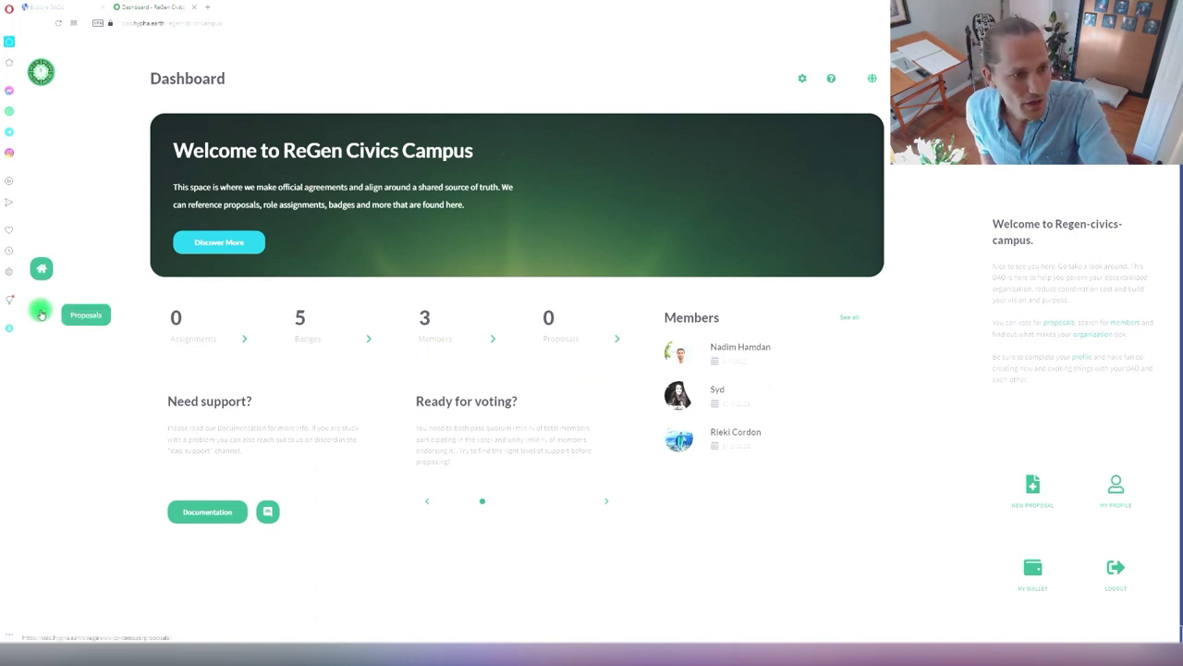
# Step: Go to the DAO's proposals and view the details of the staging proposal "100000 CASH"
pyautogui.click(43, 316)
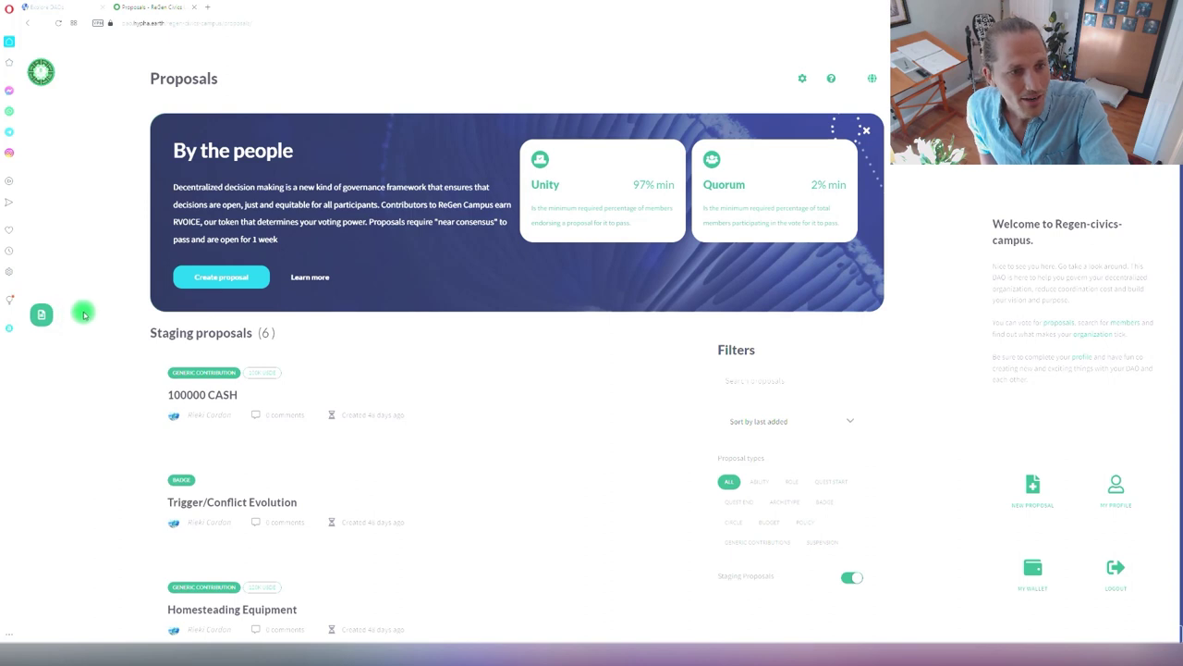
pyautogui.scroll(-3, 104, 329)
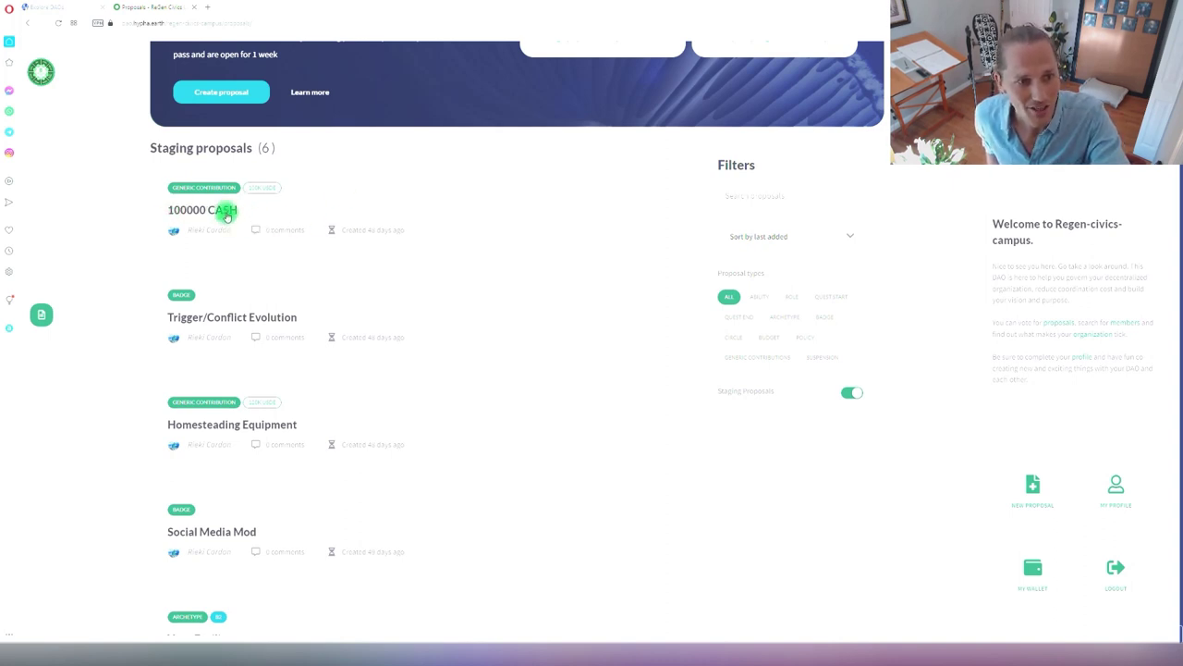
pyautogui.click(381, 209)
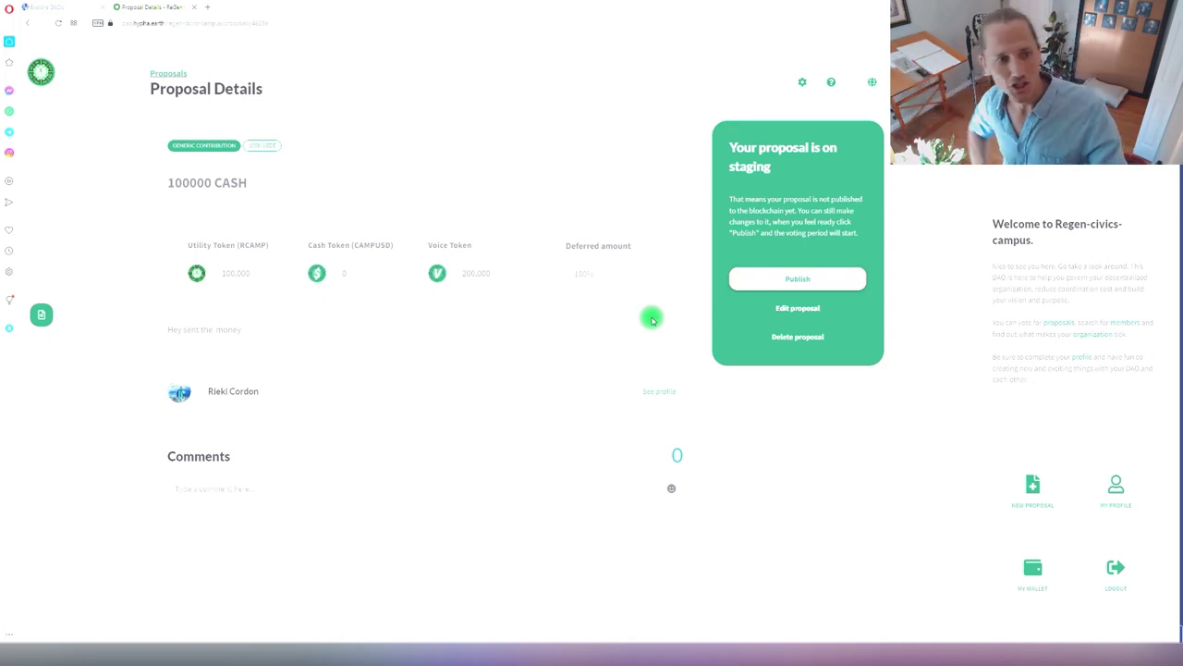
# Step: Draft the comment "Hey you know tell us" on the 100000 CASH proposal, and return to the proposals list
pyautogui.click(238, 497)
pyautogui.click(242, 491)
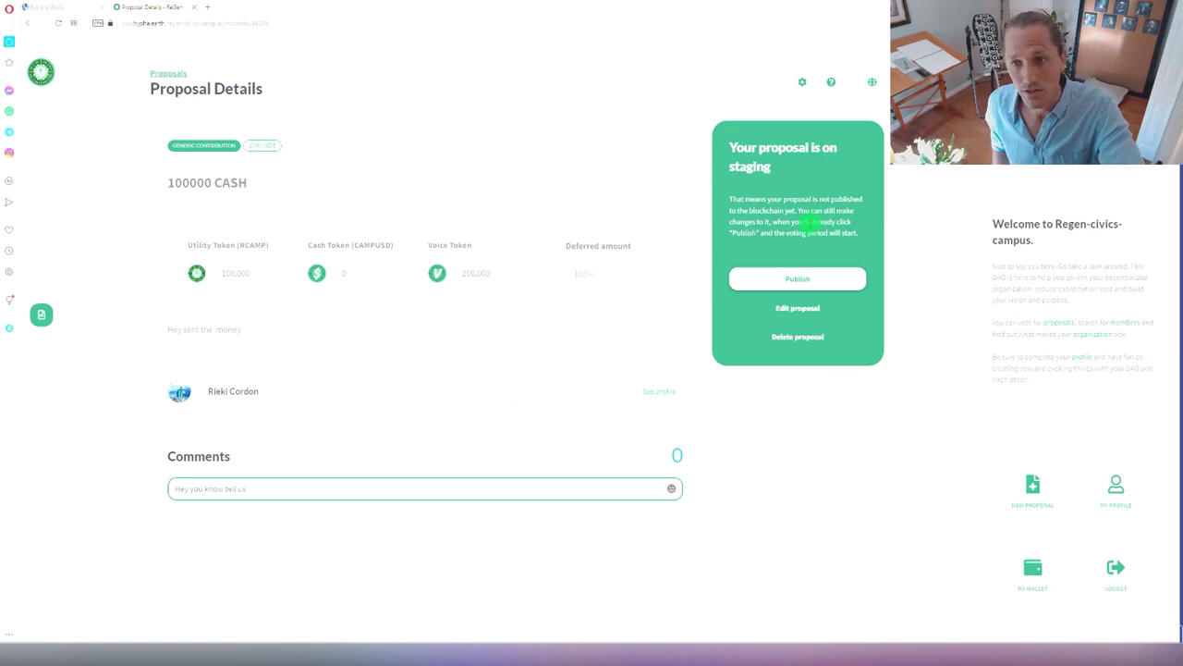
pyautogui.click(42, 313)
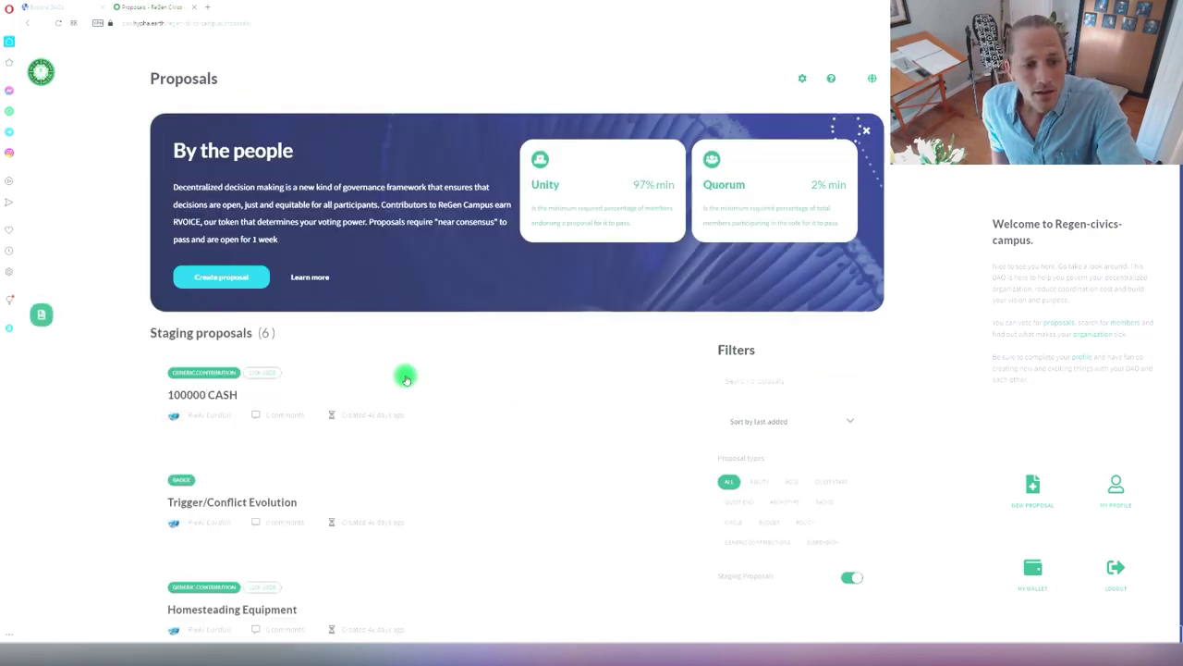
# Step: Look through the DAO's list of staging proposals
pyautogui.scroll(-3, 406, 379)
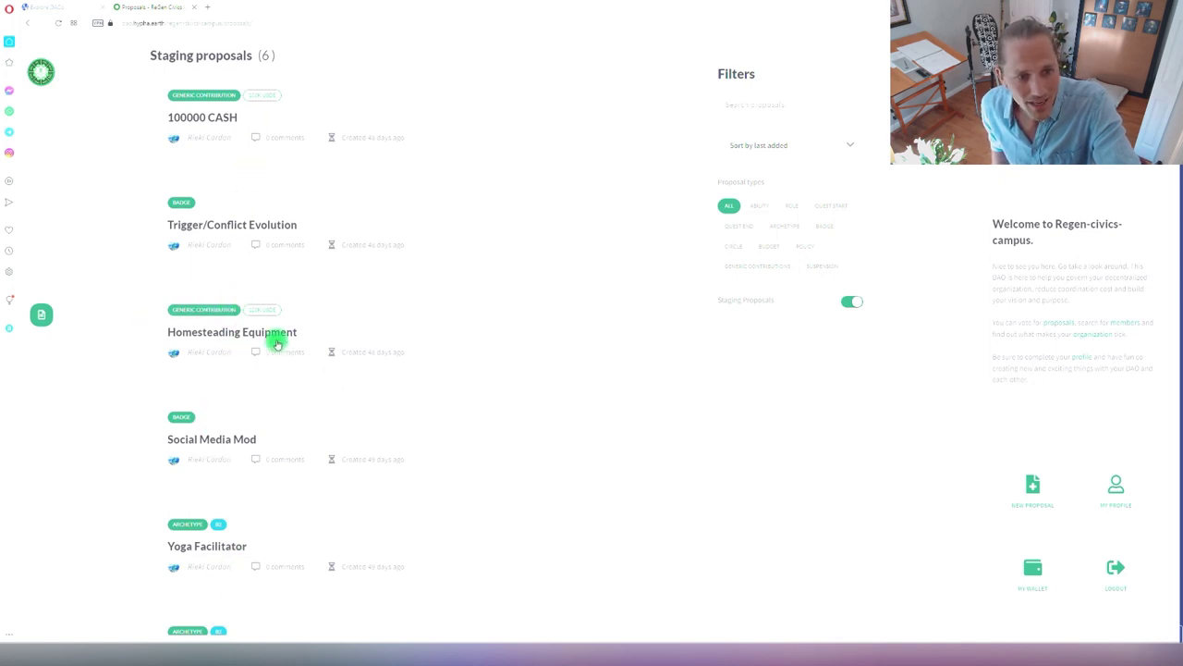
pyautogui.scroll(-3, 250, 370)
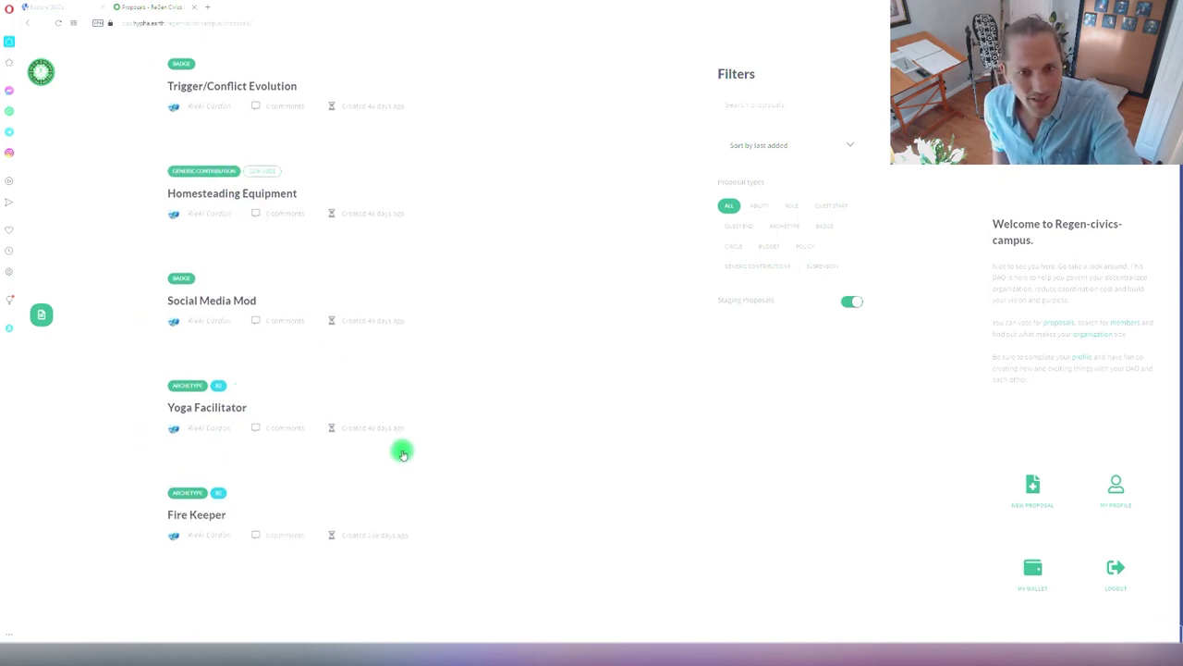
pyautogui.scroll(6, 408, 450)
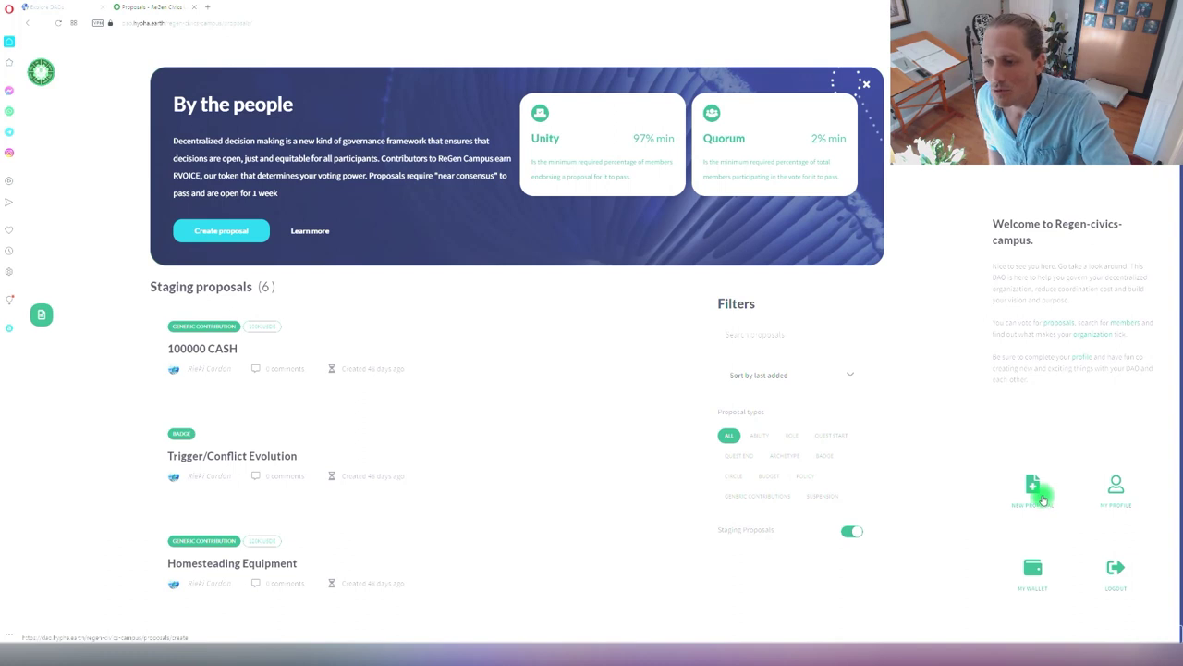
# Step: Start a new proposal, review the available proposal types and choose the one-time Contribution type
pyautogui.click(1039, 498)
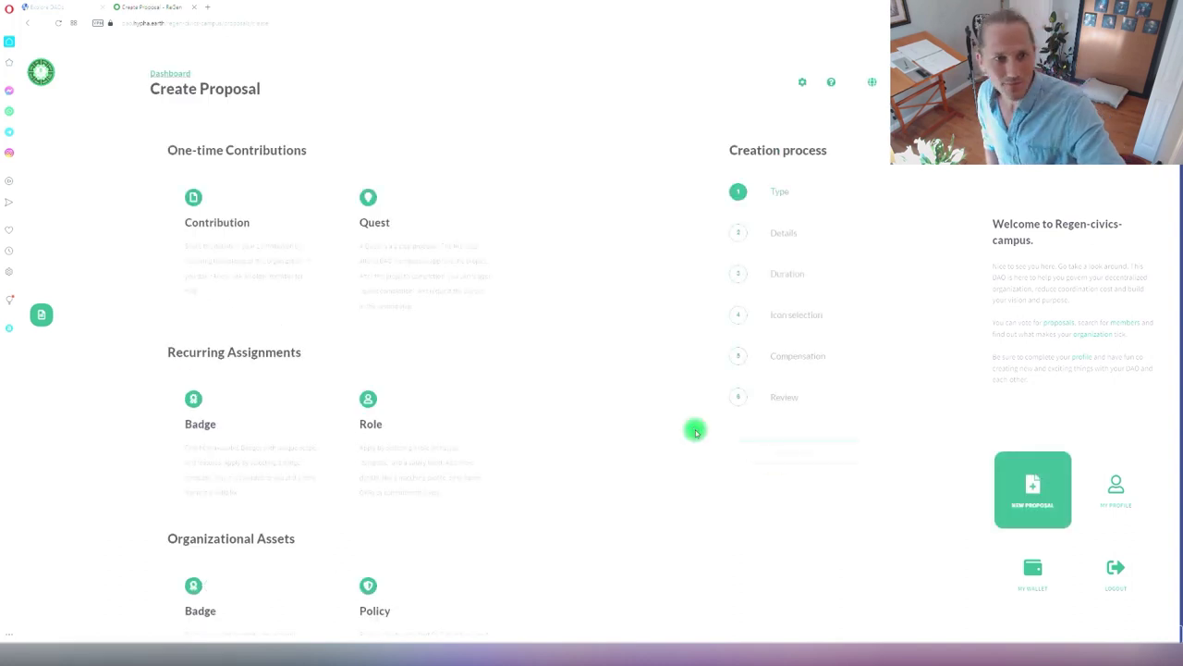
pyautogui.scroll(-3, 333, 291)
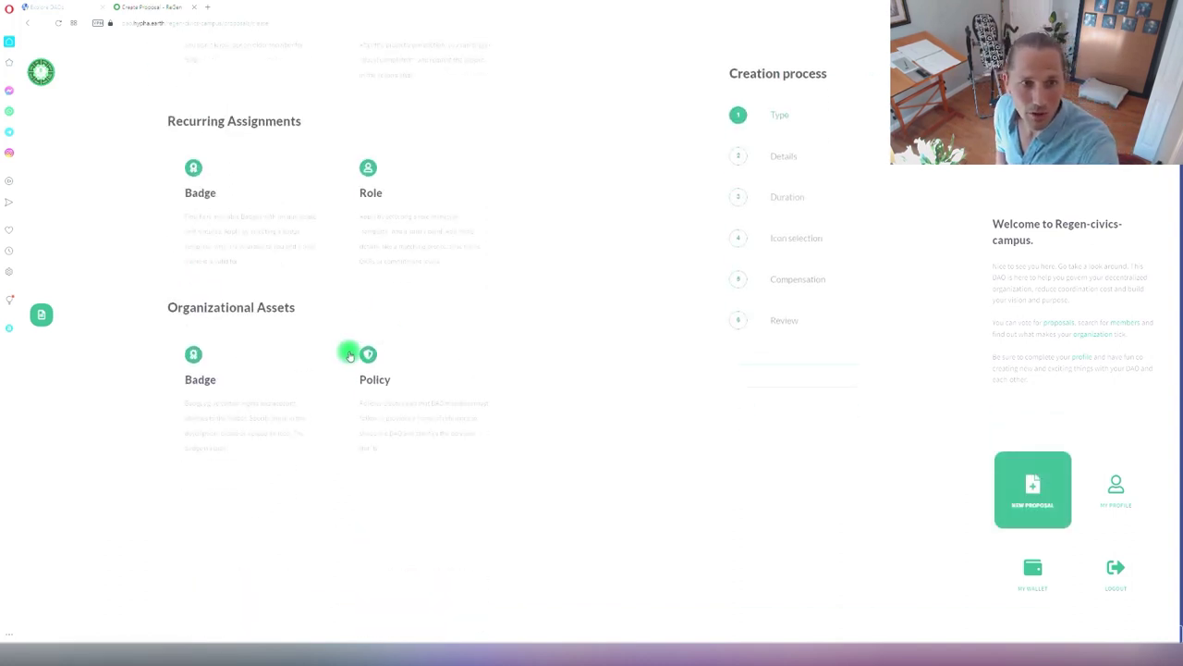
pyautogui.scroll(3, 338, 333)
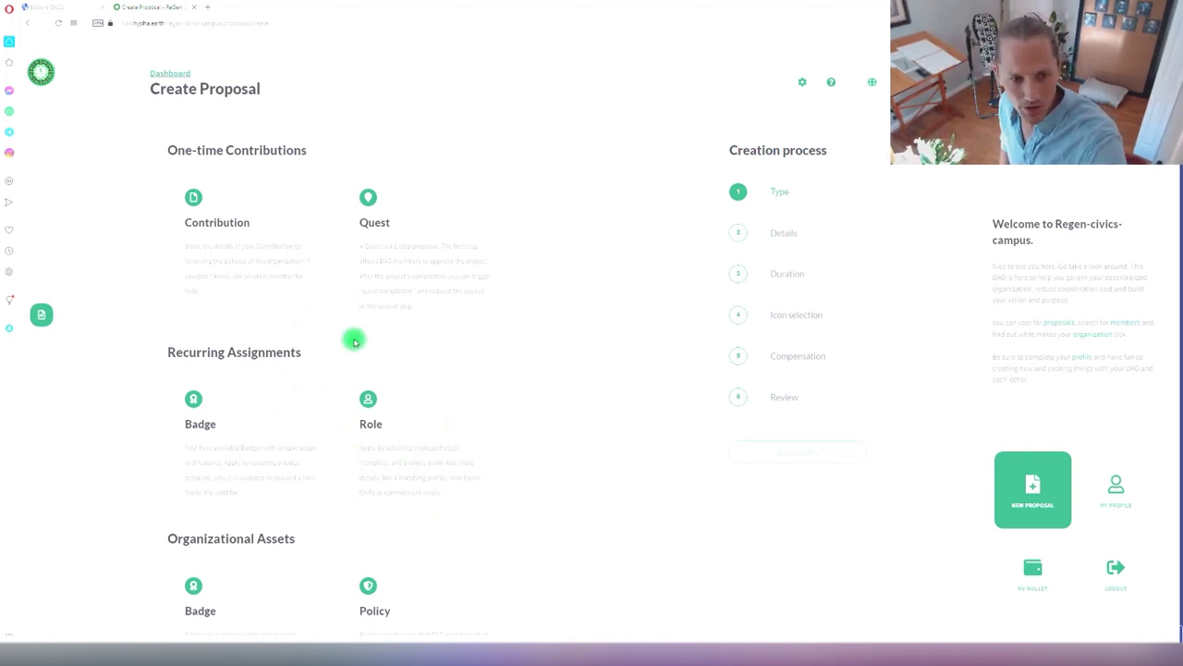
pyautogui.scroll(-1, 388, 422)
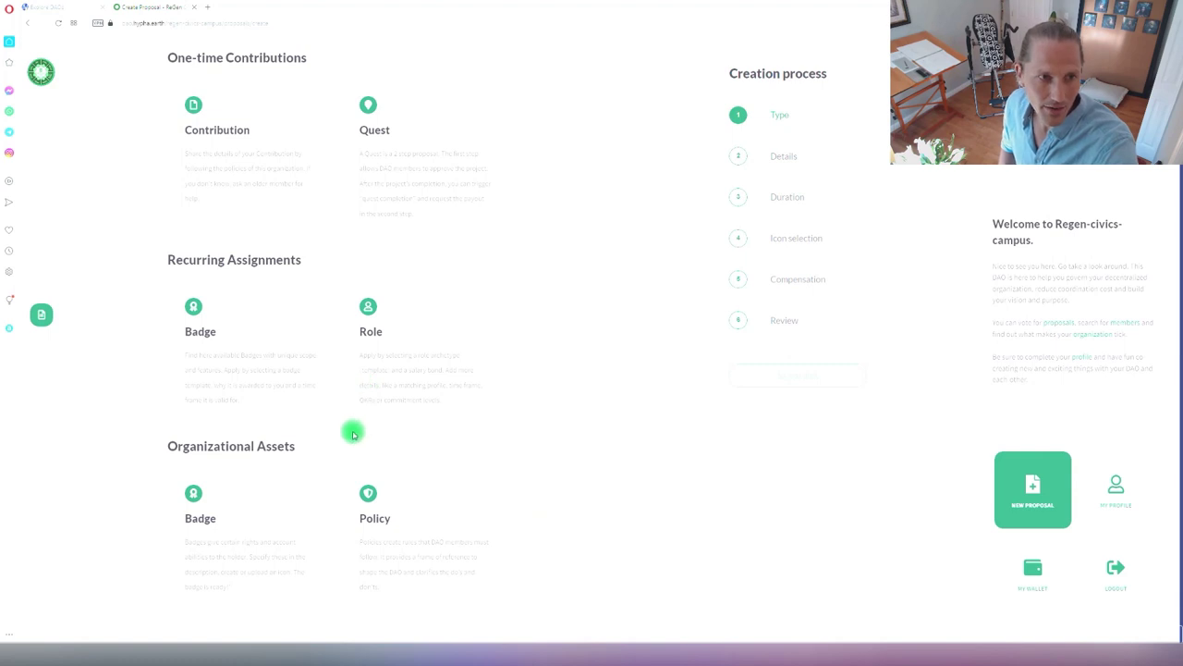
pyautogui.scroll(1, 347, 435)
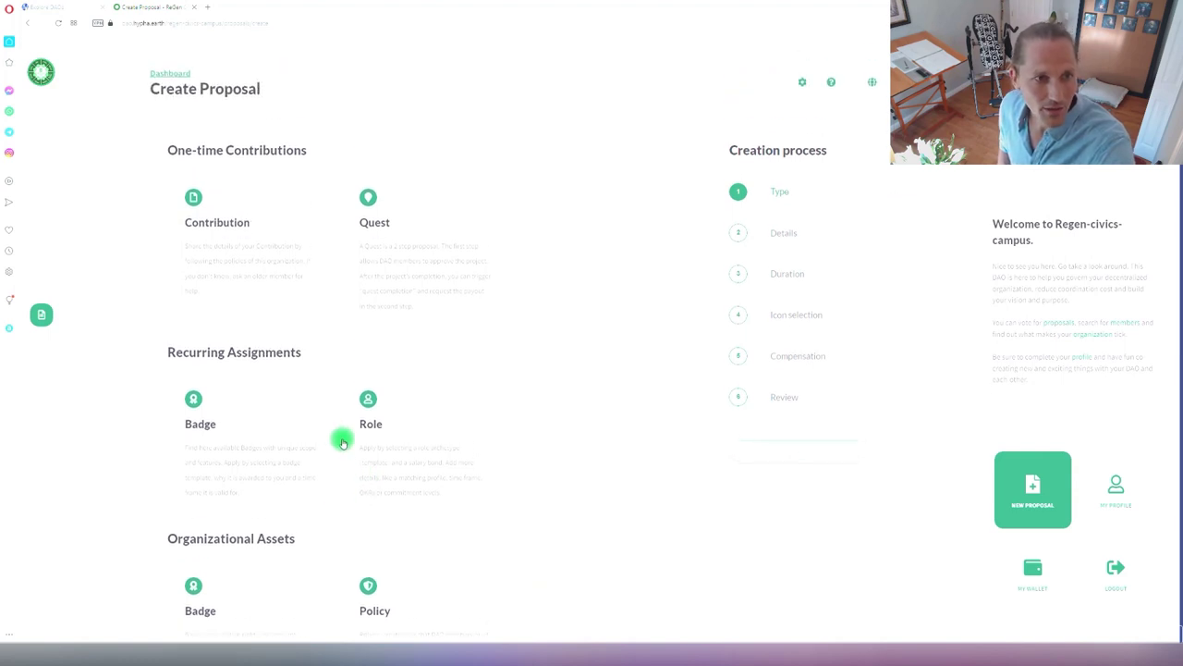
pyautogui.click(241, 237)
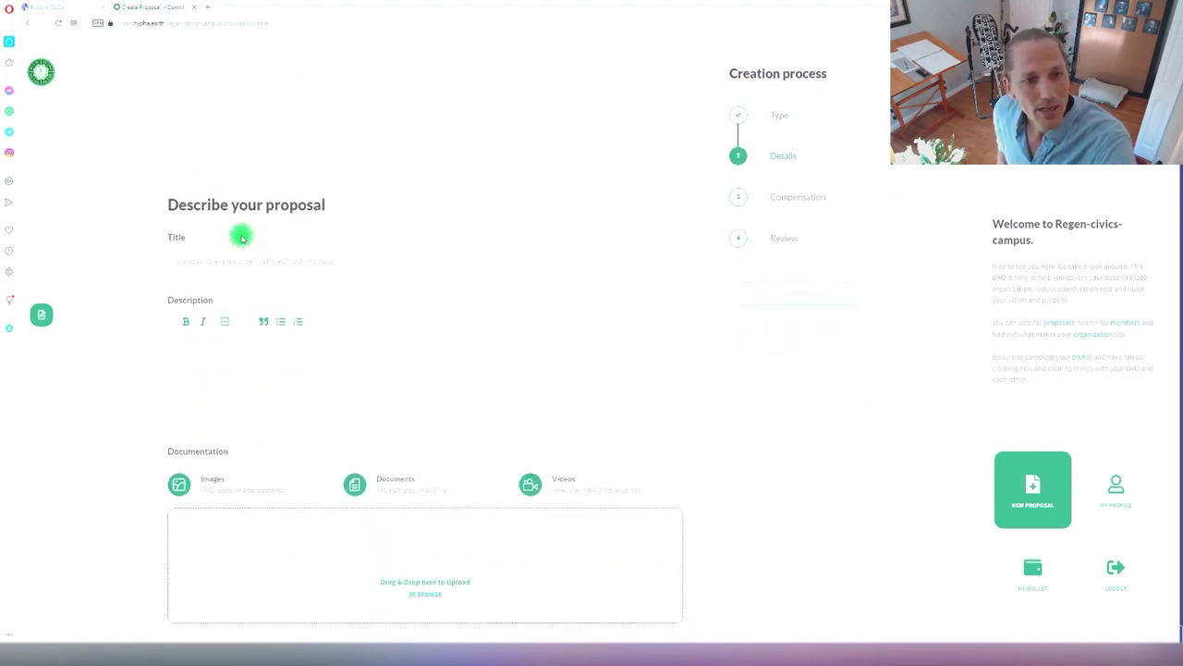
# Step: Title the proposal "Electric car", fill in a short description and proceed to the compensation stage
pyautogui.scroll(-1, 267, 213)
pyautogui.click(266, 206)
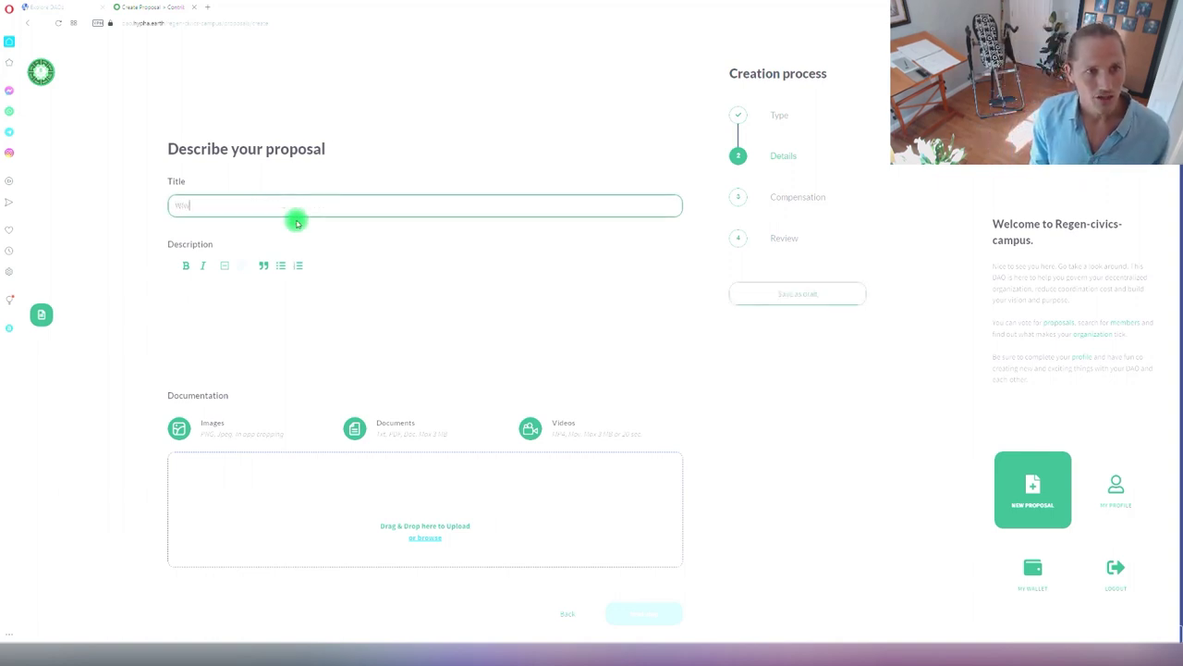
pyautogui.press('BackSpace')
pyautogui.write('Da')
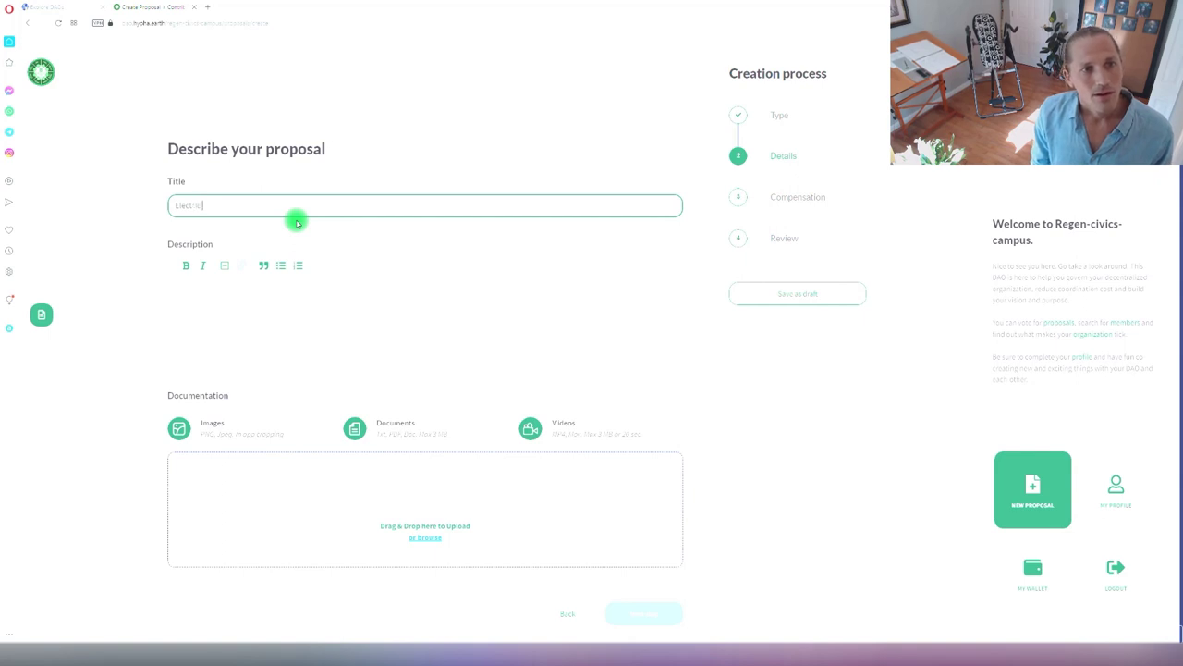
pyautogui.click(317, 305)
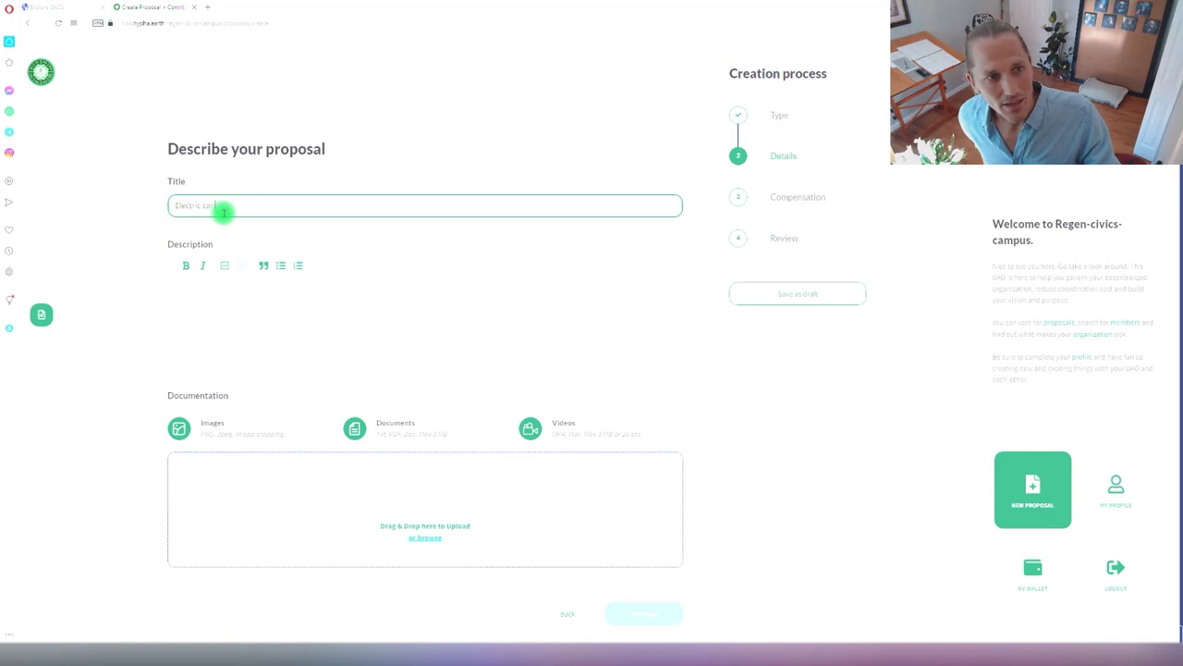
pyautogui.click(221, 296)
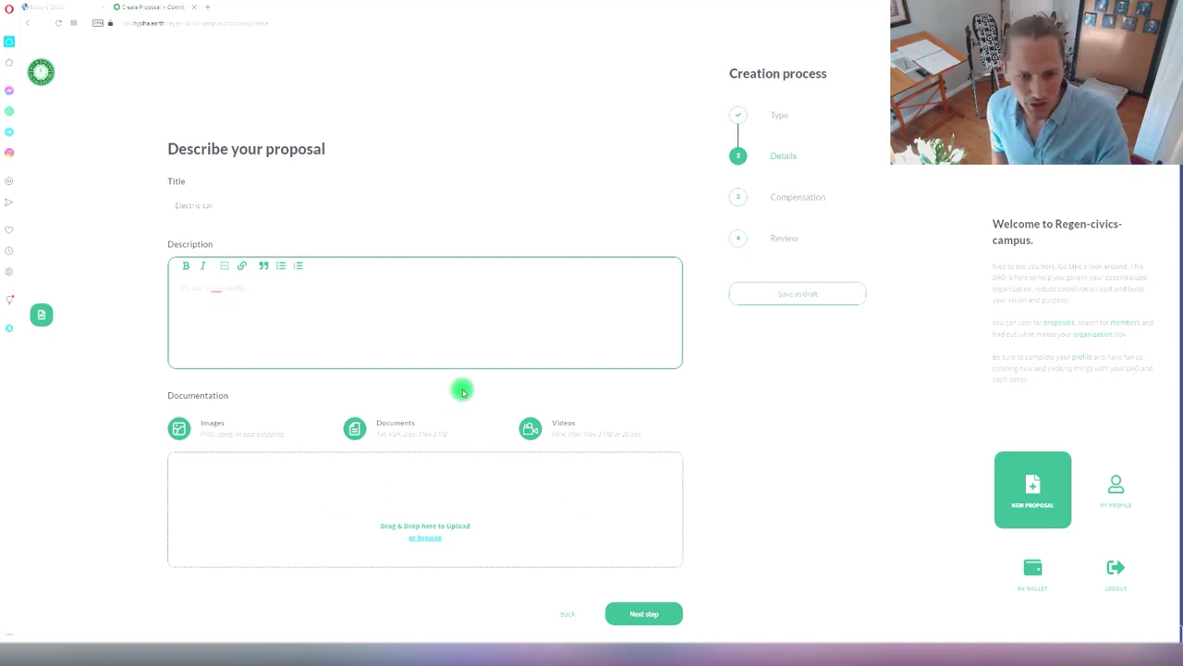
pyautogui.scroll(-1, 703, 577)
pyautogui.scroll(-3, 703, 577)
pyautogui.click(644, 470)
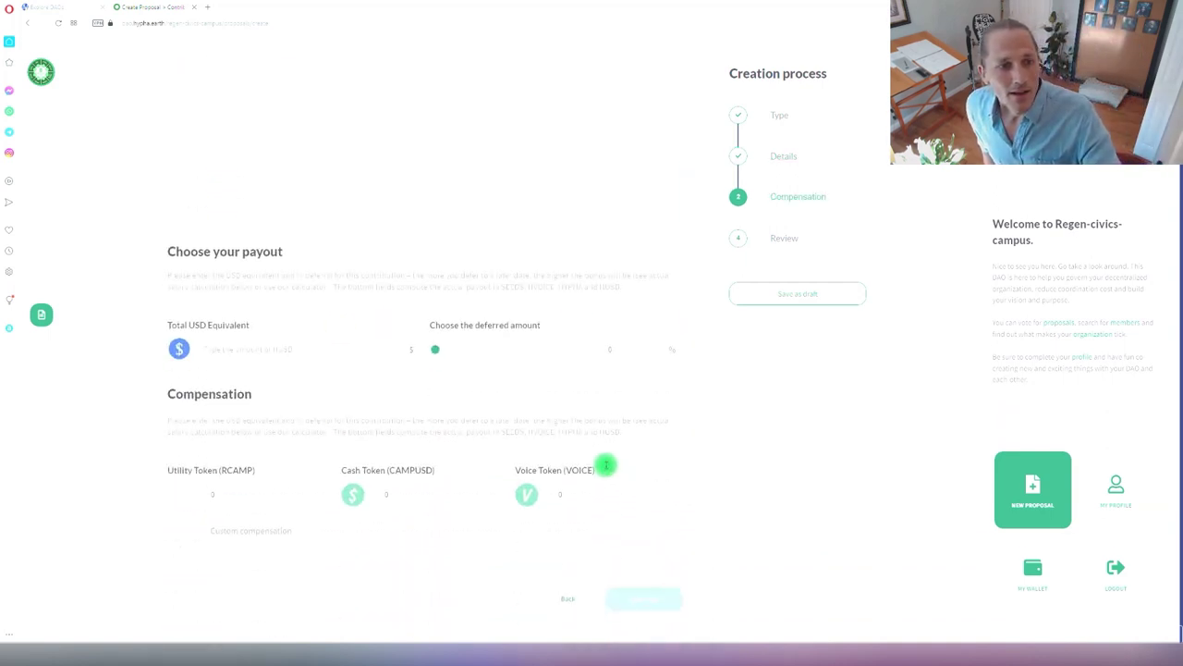
# Step: Set the proposal payout's total USD equivalent to 35000
pyautogui.click(306, 260)
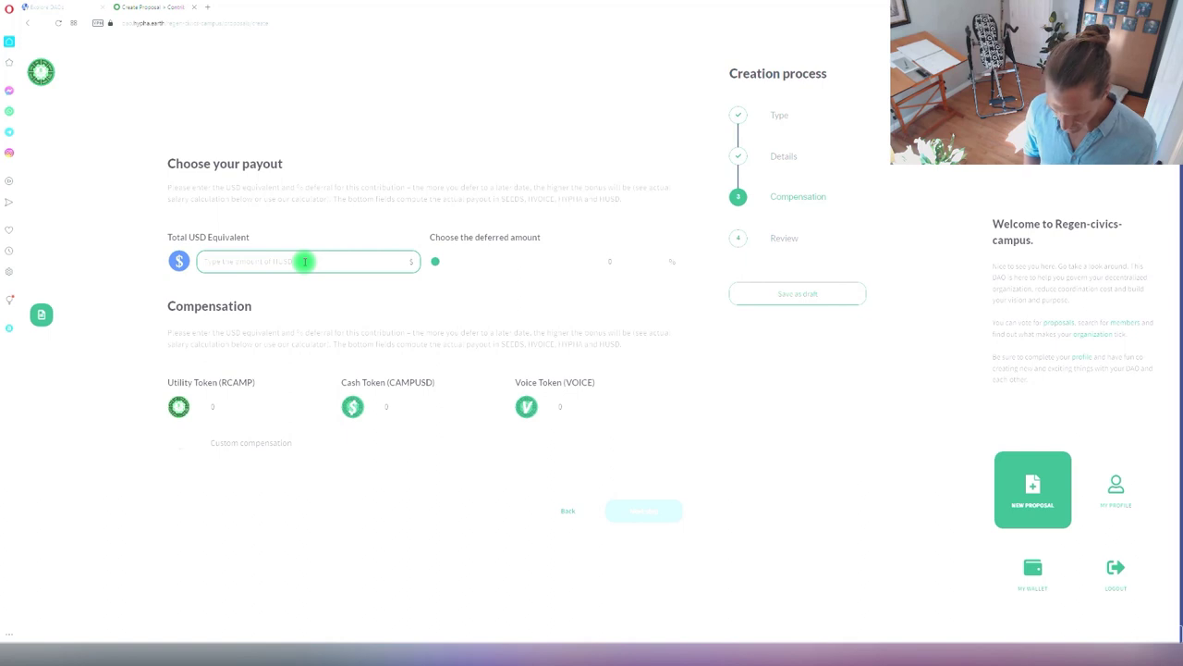
pyautogui.write('35000')
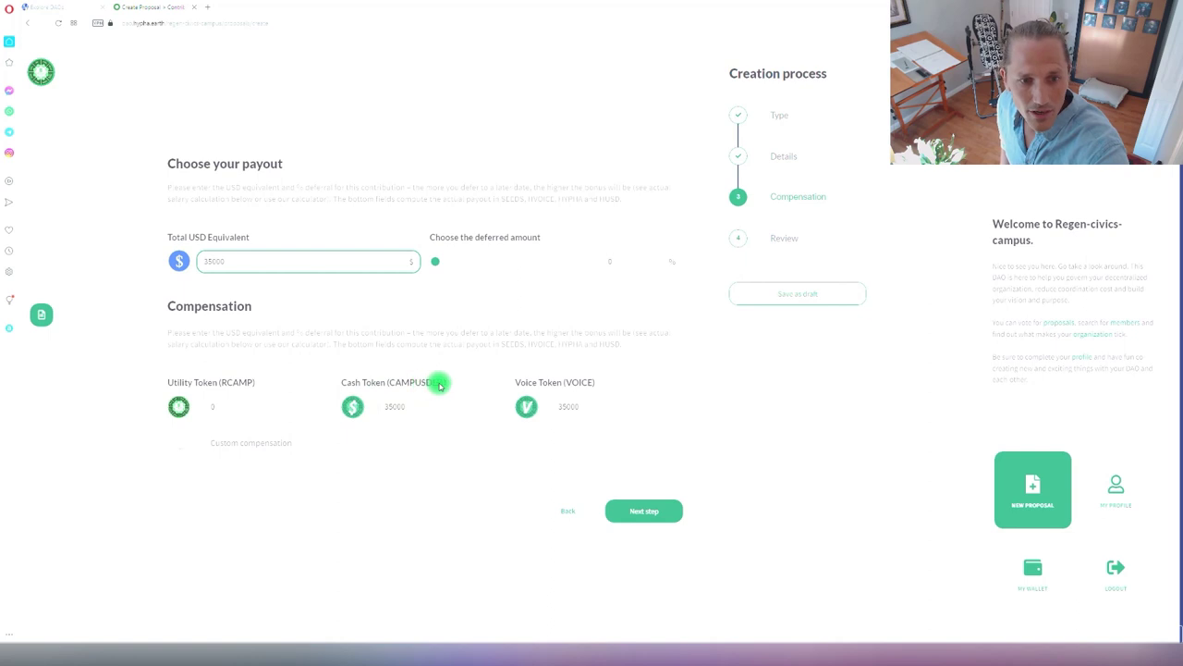
pyautogui.moveTo(439, 383); pyautogui.dragTo(331, 379)
pyautogui.rightClick(350, 376)
pyautogui.click(449, 373)
pyautogui.moveTo(449, 372); pyautogui.dragTo(341, 379)
pyautogui.rightClick(342, 379)
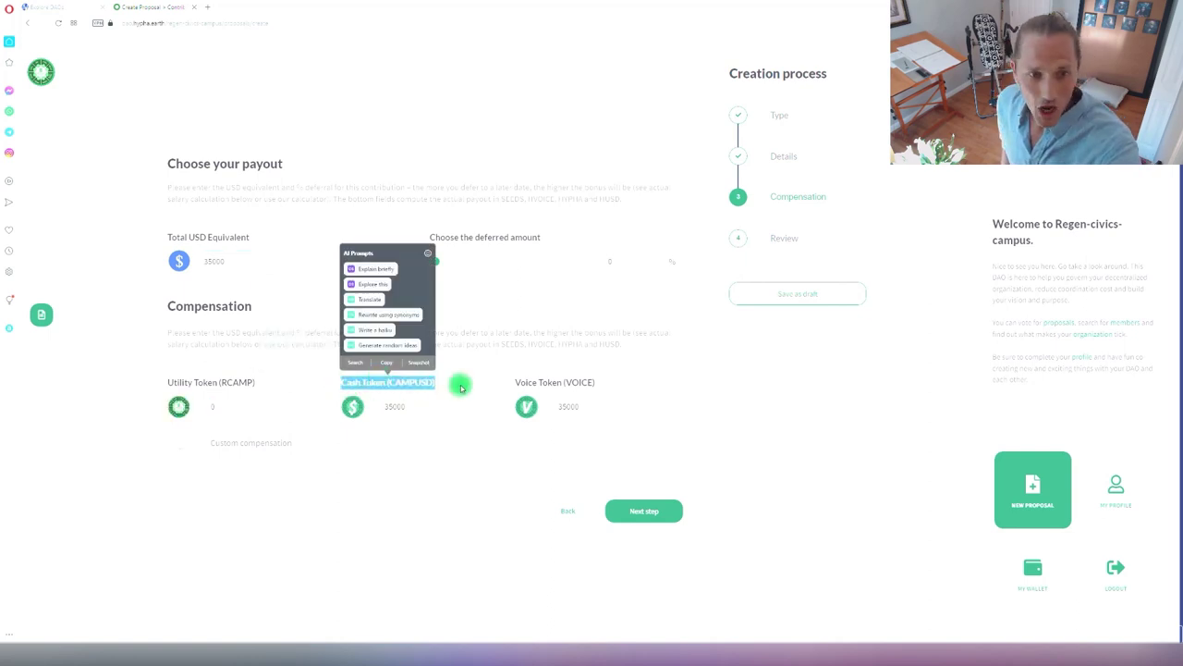
pyautogui.click(455, 389)
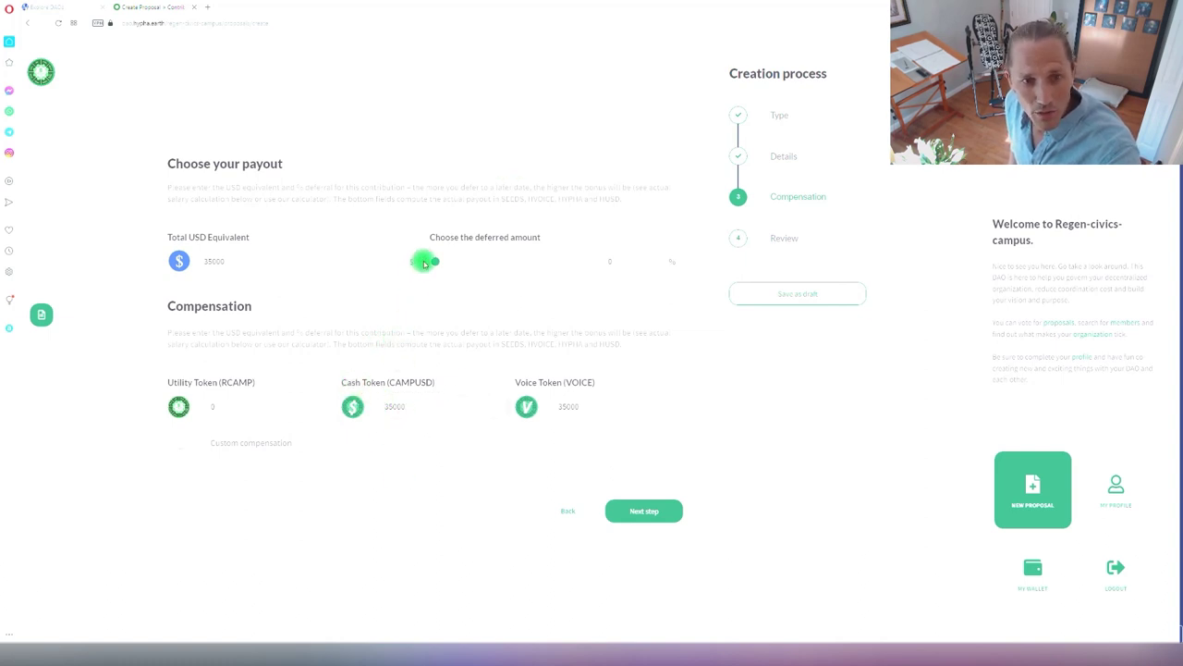
# Step: Set the payout's deferred amount to 70%
pyautogui.moveTo(439, 262); pyautogui.dragTo(562, 269)
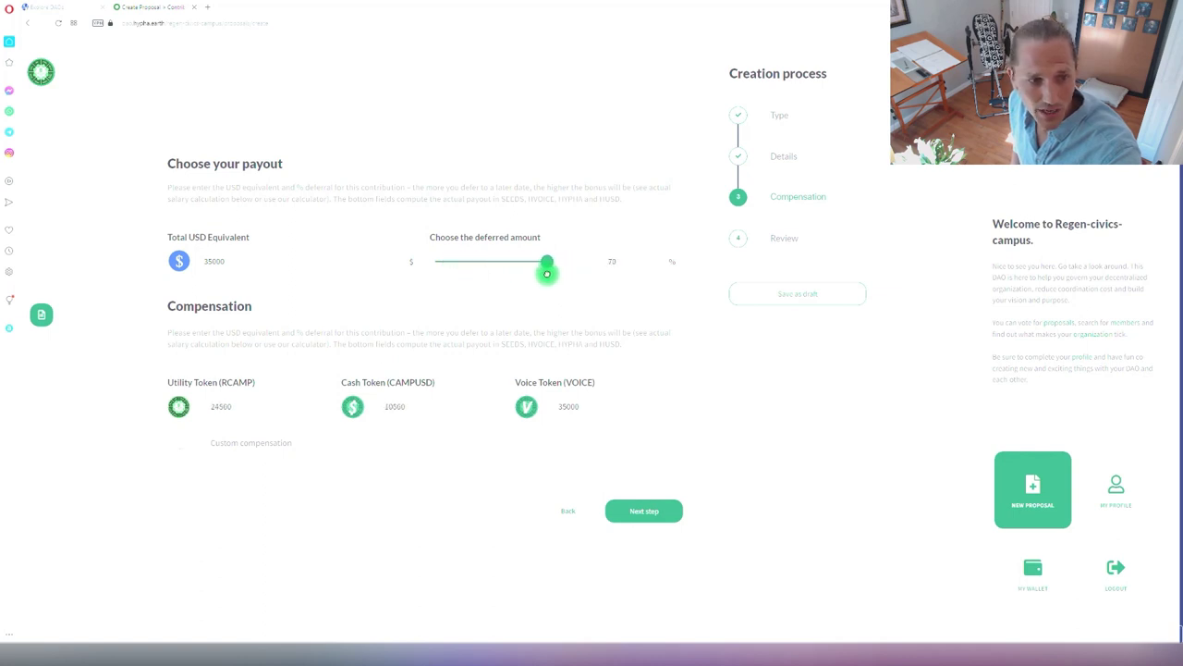
pyautogui.moveTo(256, 382); pyautogui.dragTo(158, 383)
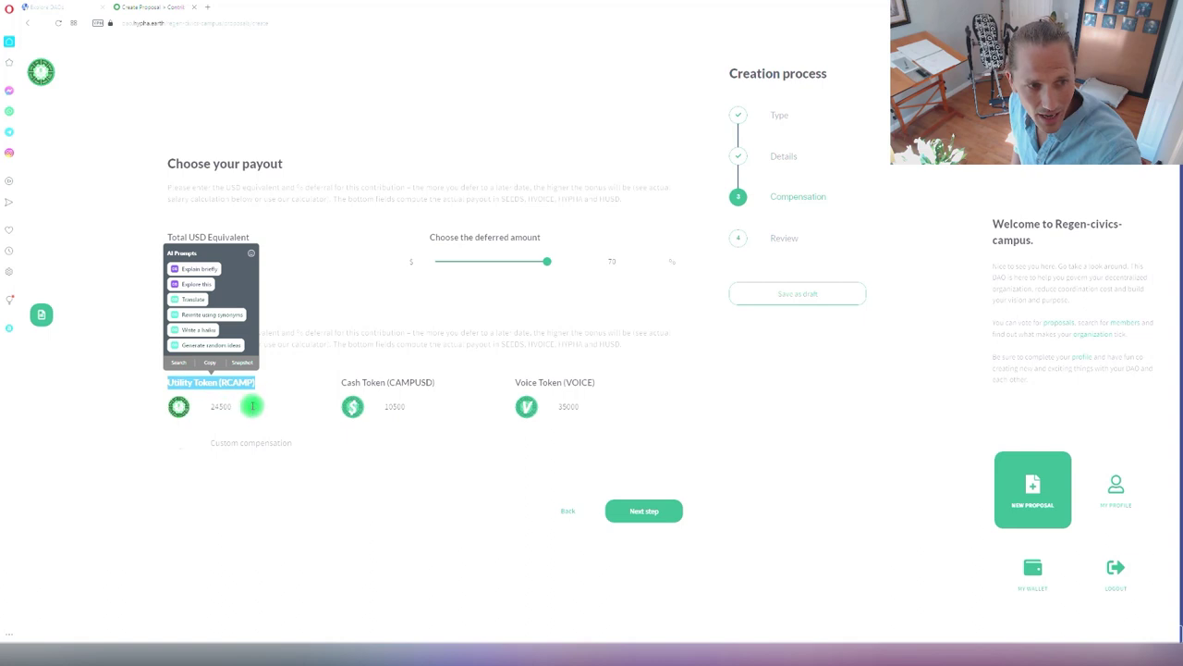
pyautogui.moveTo(444, 389); pyautogui.dragTo(330, 385)
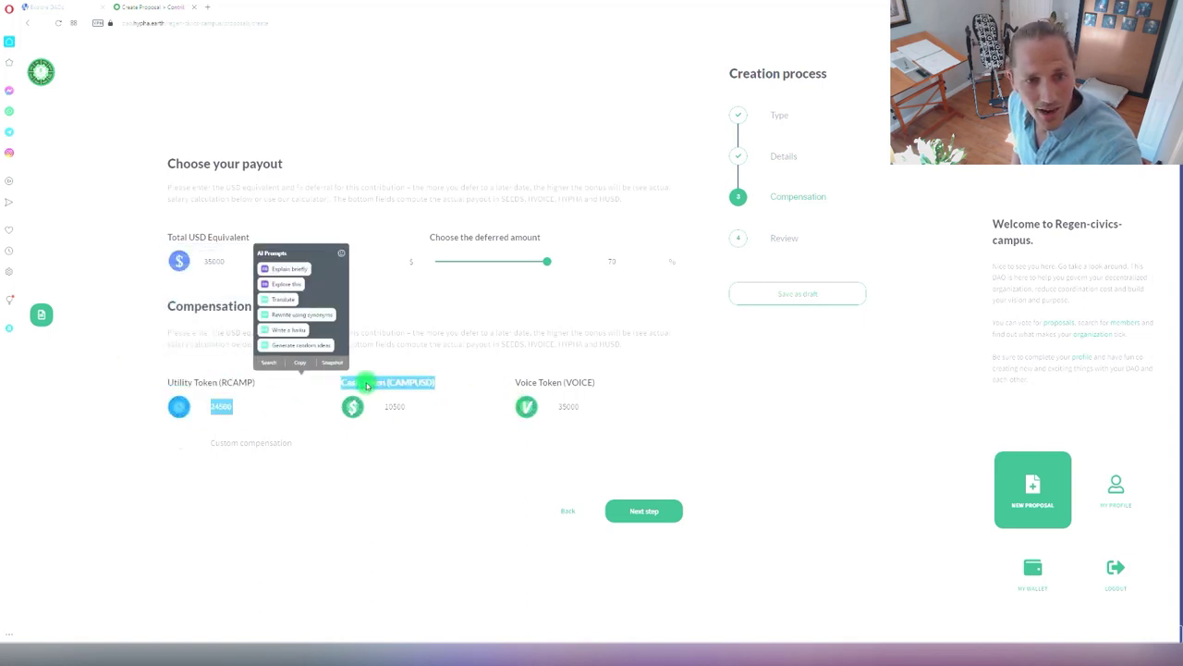
pyautogui.click(429, 370)
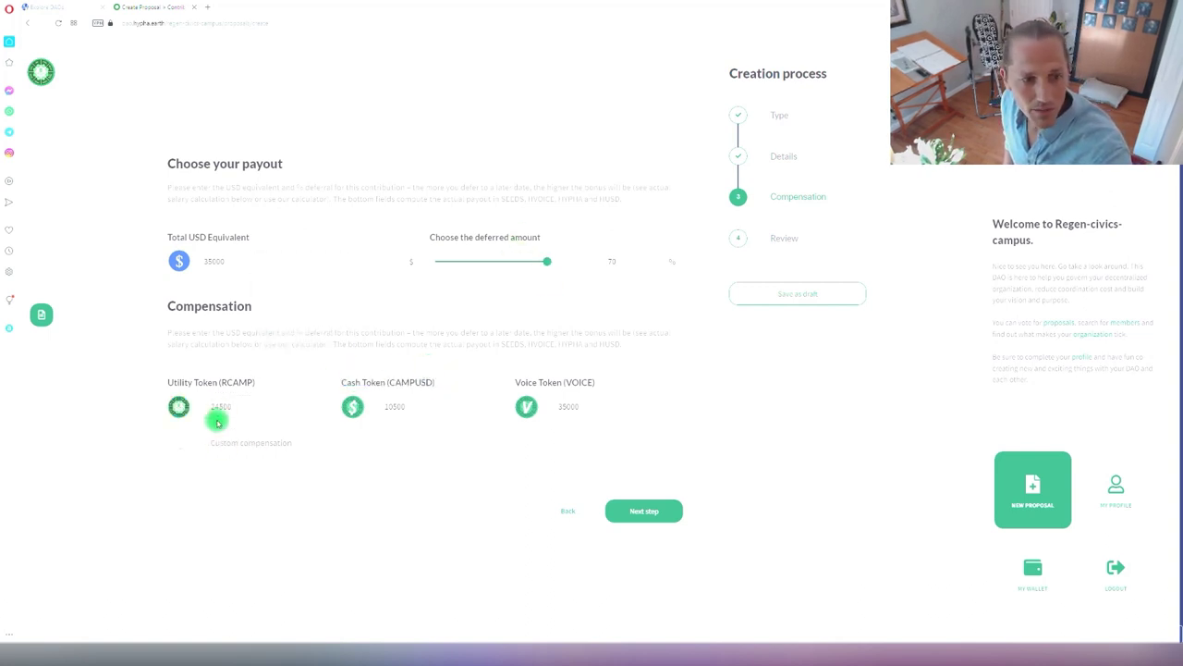
# Step: Enable custom compensation and set the Voice Token amount to 0
pyautogui.click(187, 447)
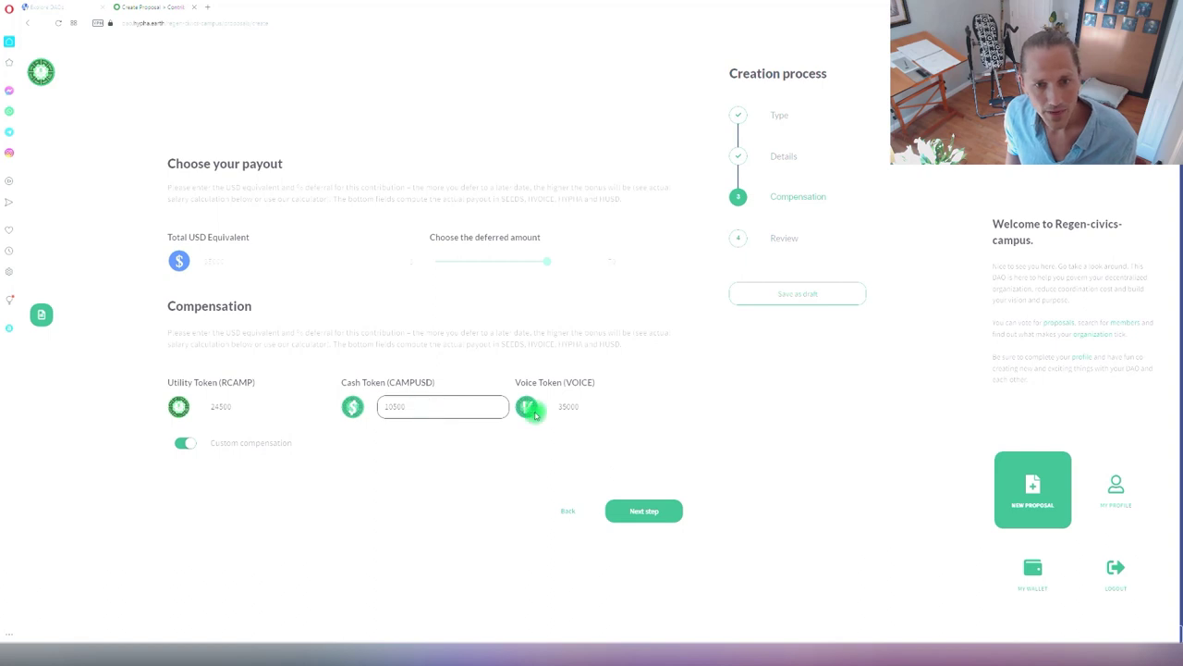
pyautogui.moveTo(594, 403); pyautogui.dragTo(533, 416)
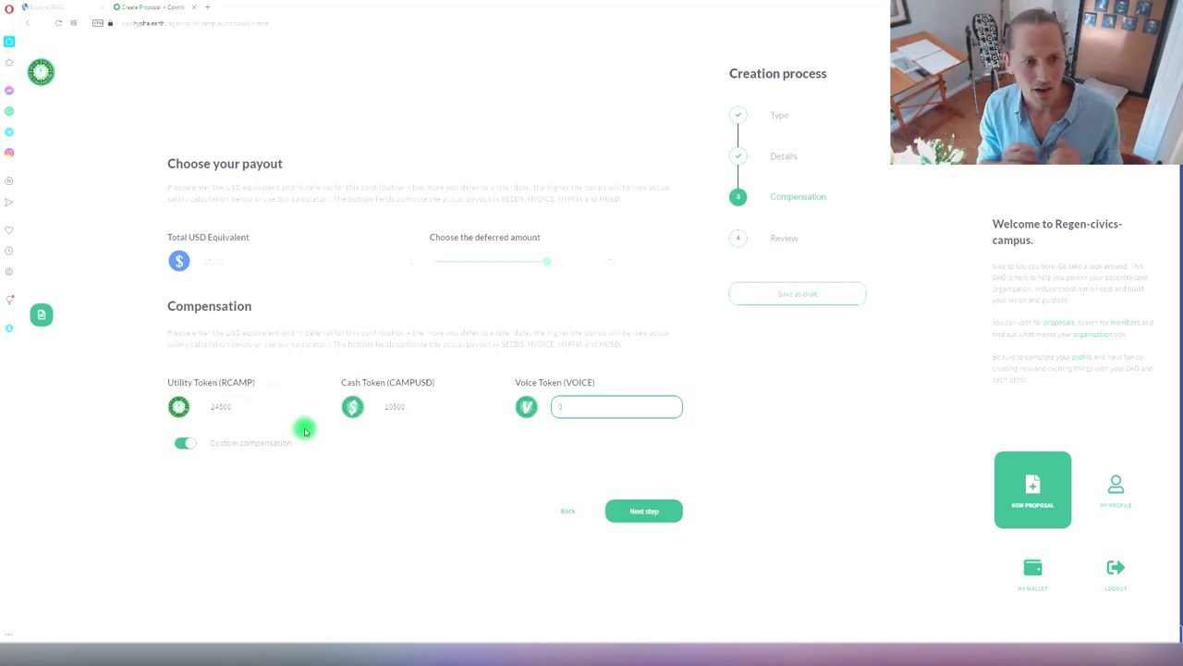
# Step: Set the custom compensation to 35000 Utility Tokens and 0 Cash Tokens, and proceed to the proposal review
pyautogui.click(246, 409)
pyautogui.moveTo(246, 409); pyautogui.dragTo(209, 407)
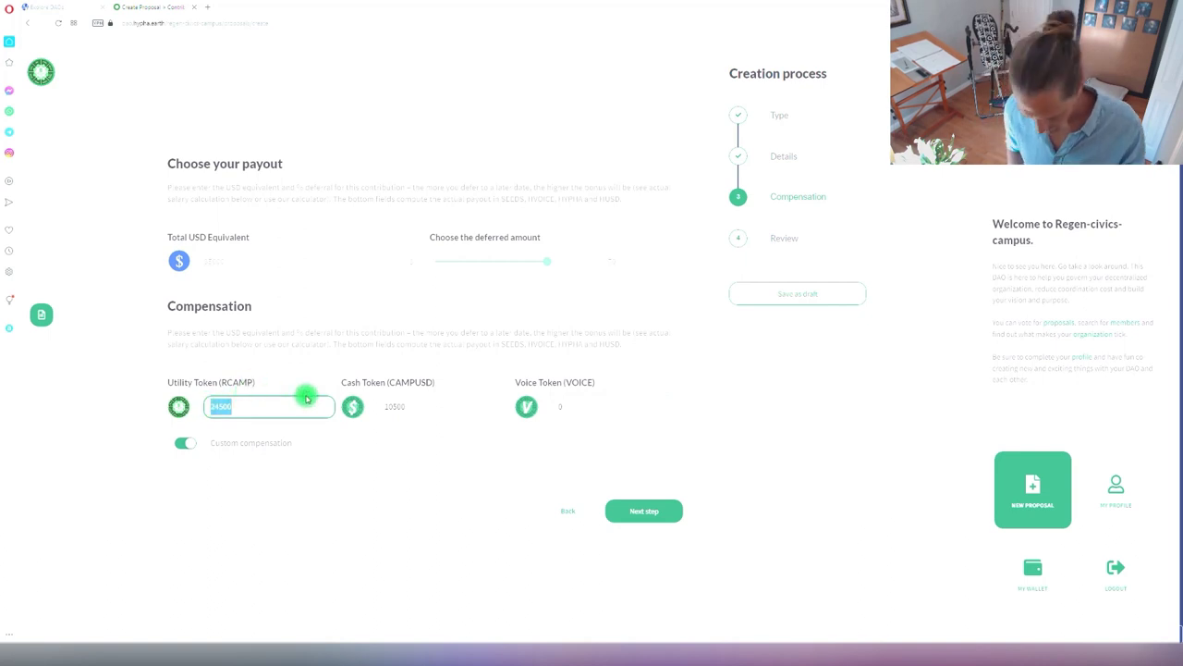
pyautogui.click(423, 410)
pyautogui.moveTo(422, 410); pyautogui.dragTo(365, 407)
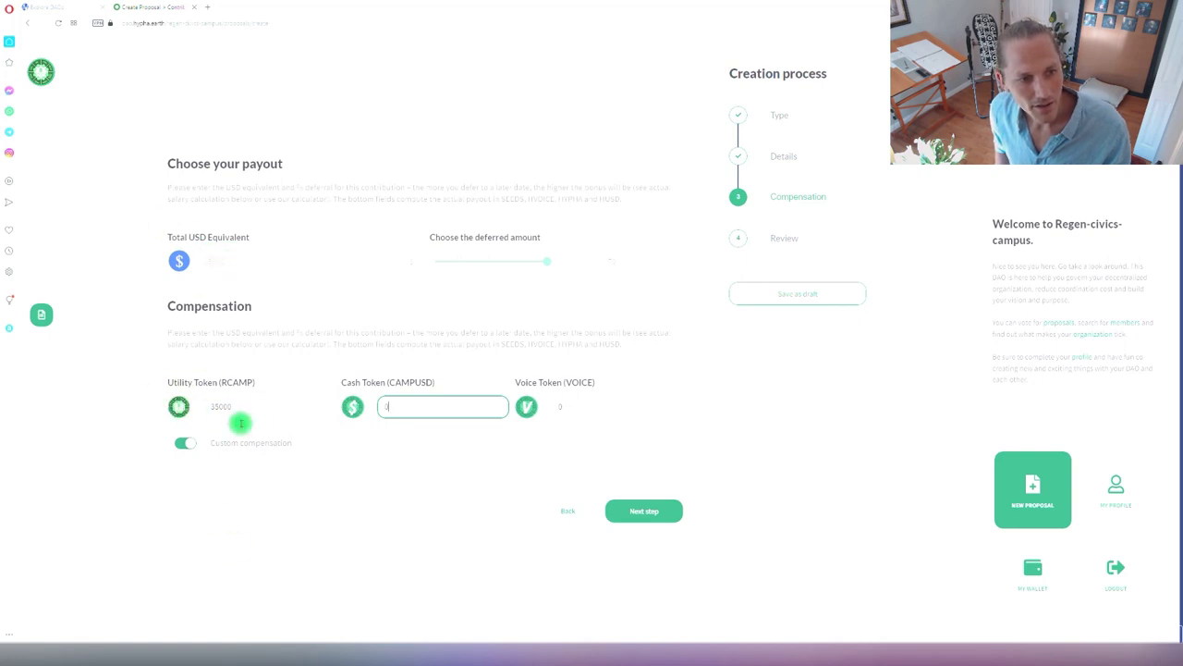
pyautogui.click(662, 519)
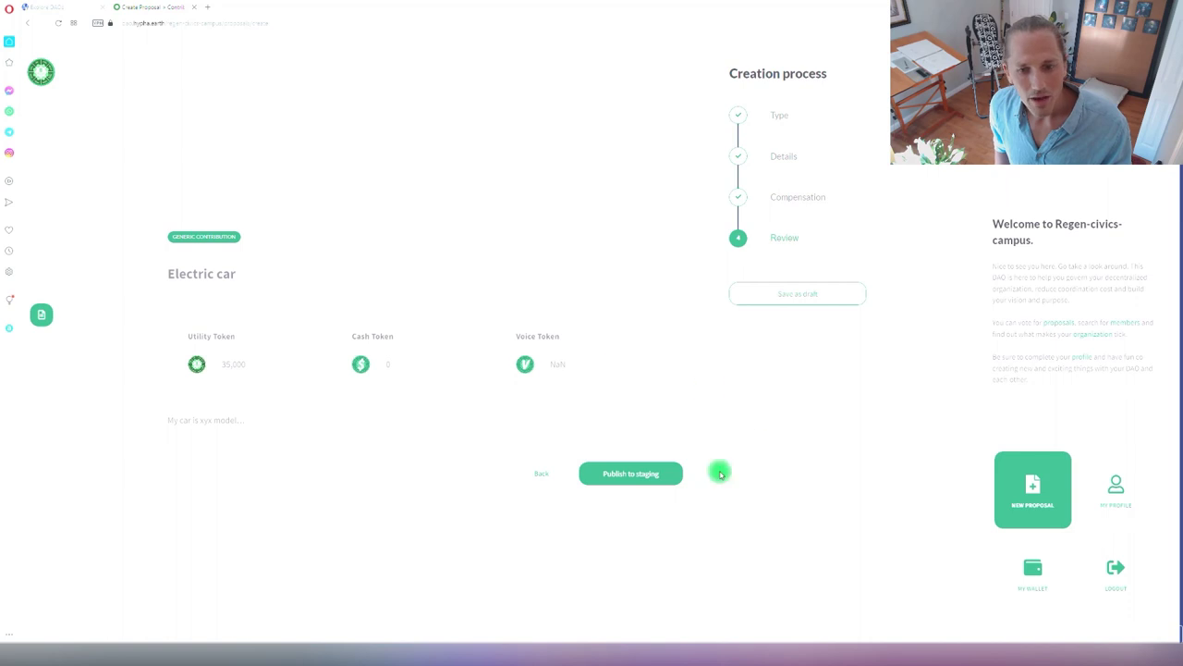
# Step: Try to publish the "Electric car" proposal to staging, dismissing the signing request and error each time
pyautogui.click(653, 484)
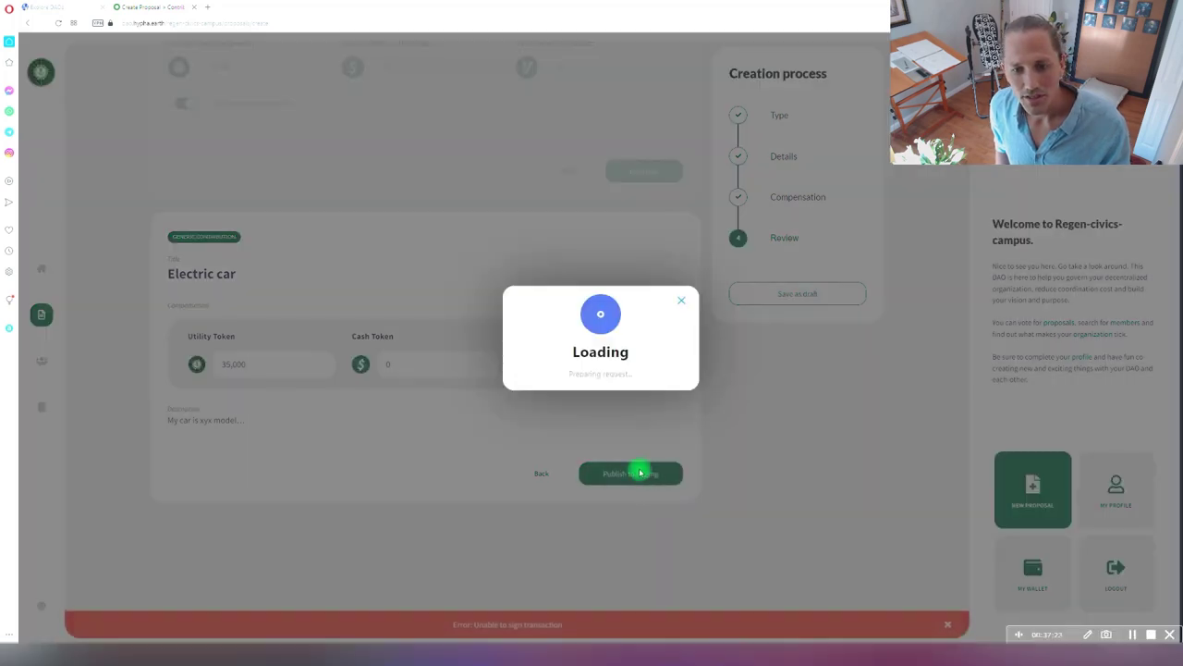
pyautogui.click(680, 306)
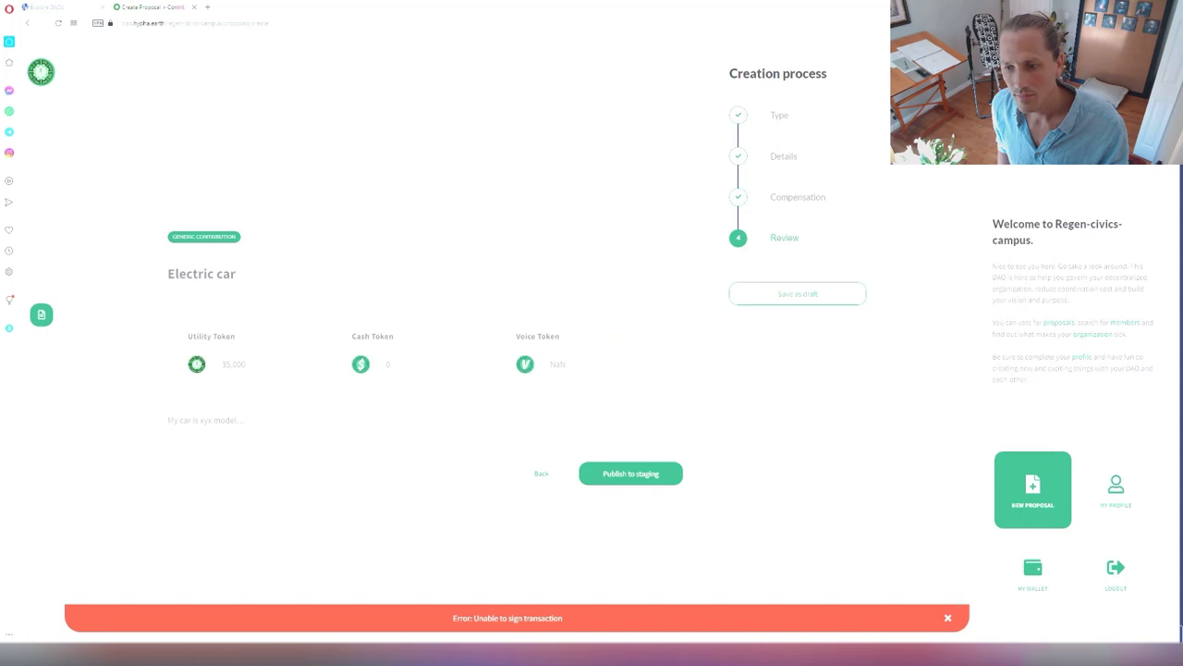
pyautogui.click(947, 617)
pyautogui.click(637, 474)
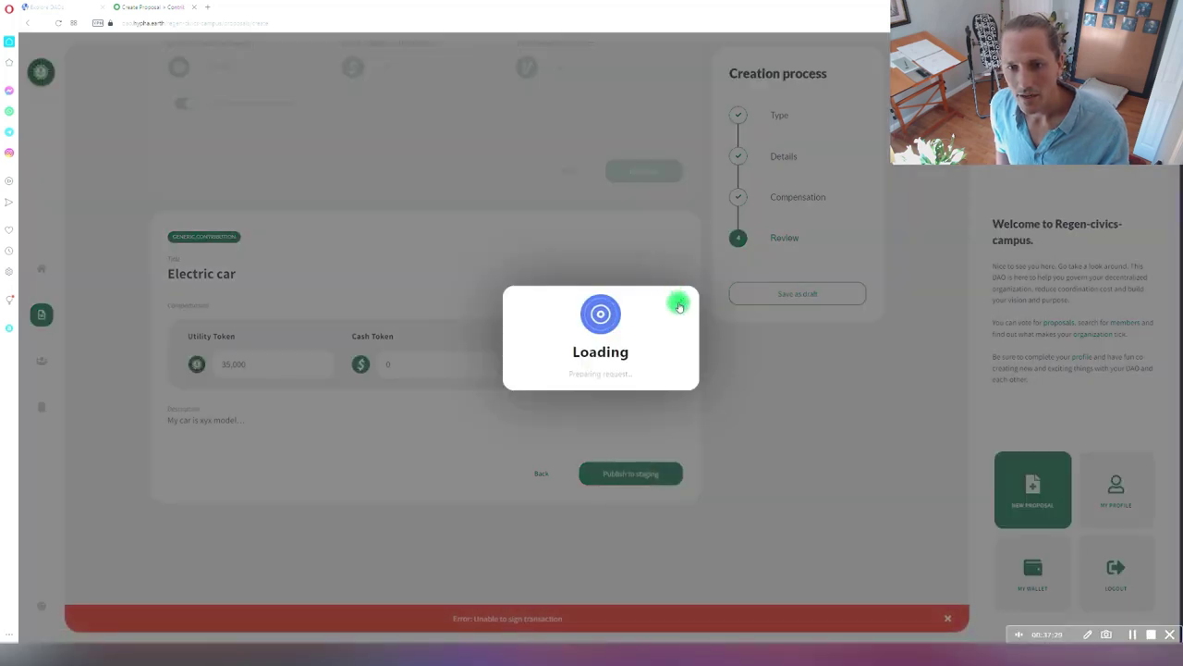
pyautogui.click(678, 306)
pyautogui.click(948, 618)
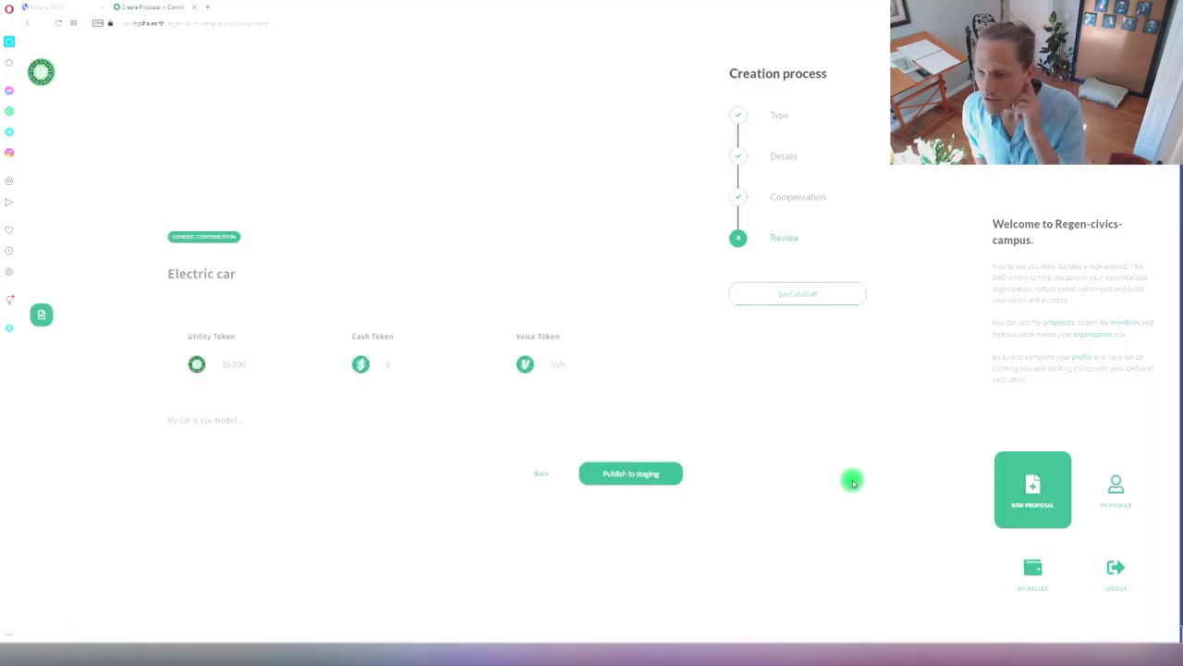
# Step: Open the ReGen Civics Campus proposals and look through the staging proposals down to the proposal history
pyautogui.click(41, 315)
pyautogui.click(547, 376)
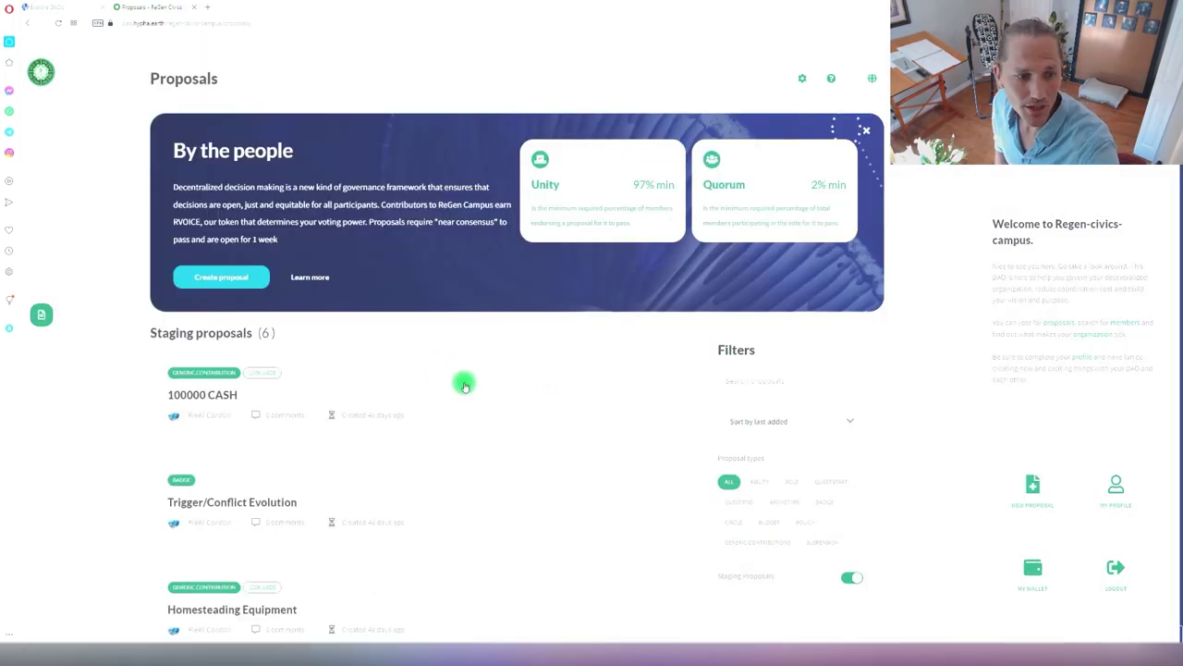
pyautogui.scroll(-1, 400, 414)
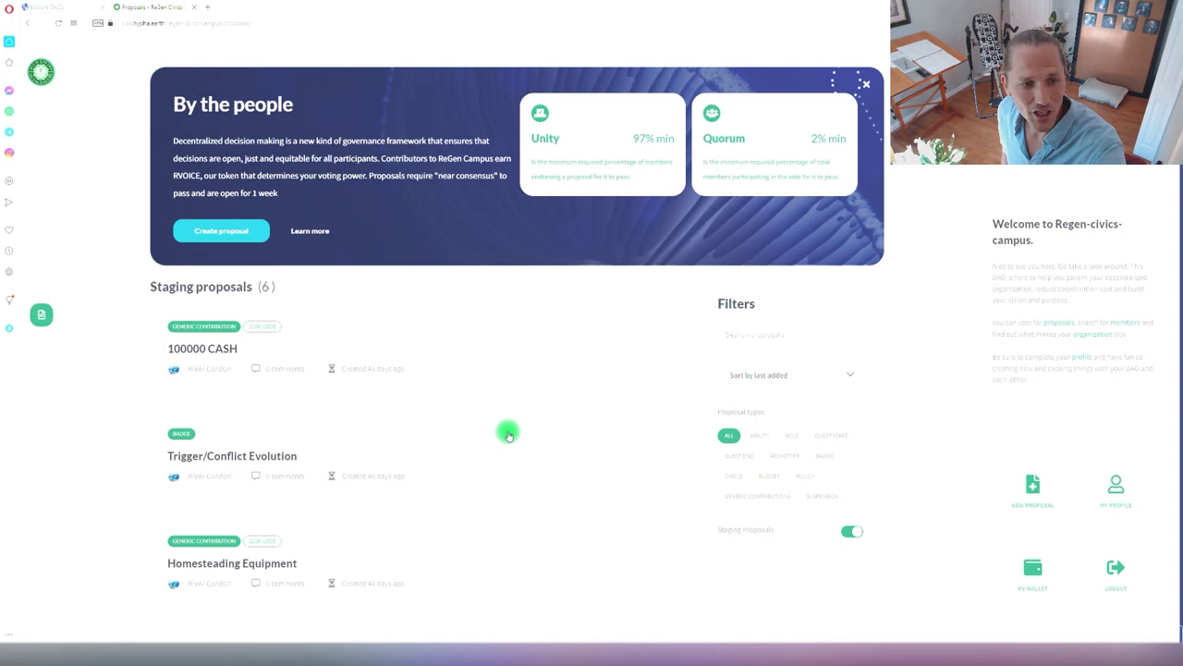
pyautogui.scroll(1, 337, 423)
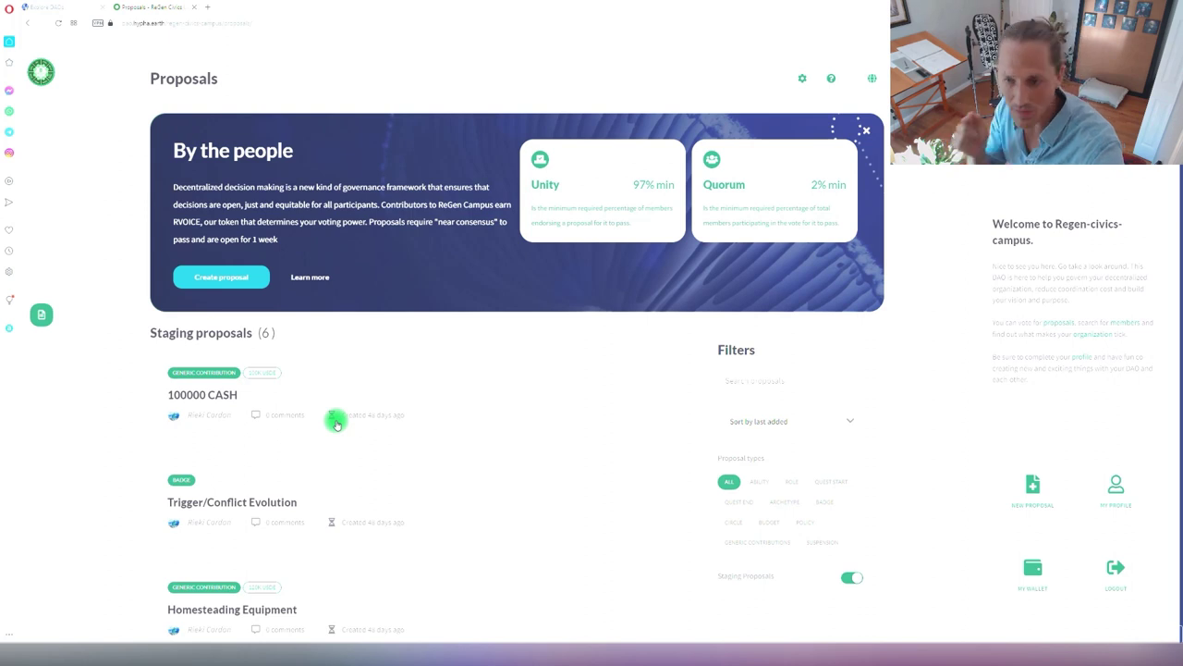
pyautogui.scroll(-5, 409, 454)
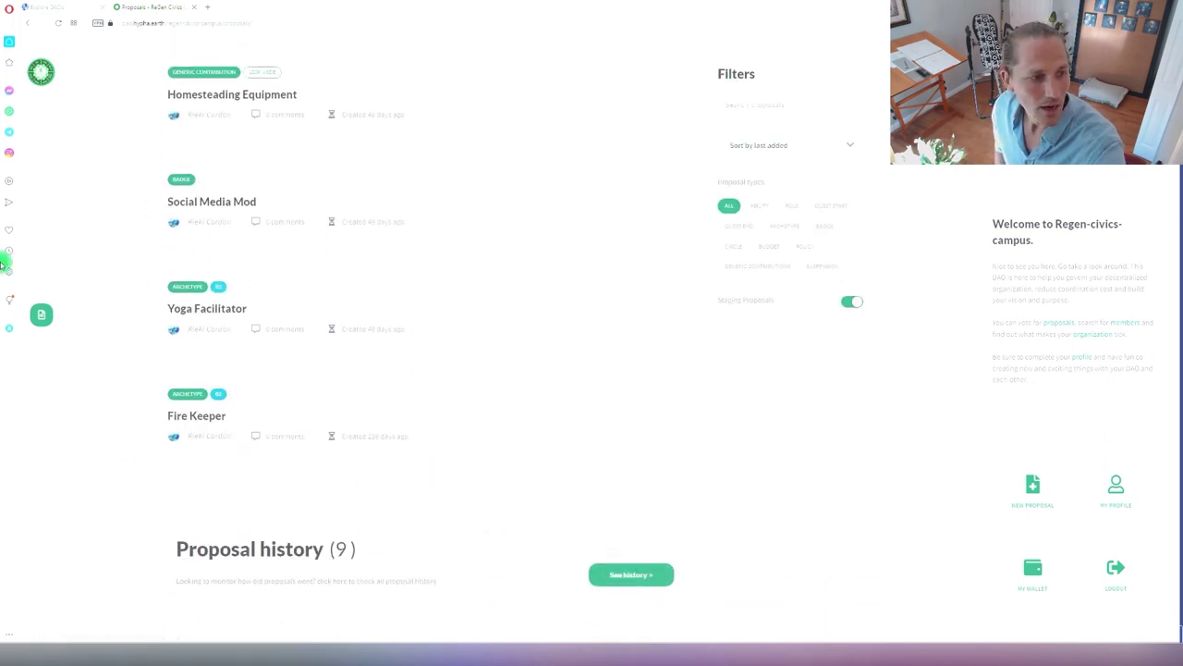
# Step: Open the Hypha DAO from the DAO directory and look through its staging and active proposals
pyautogui.click(41, 606)
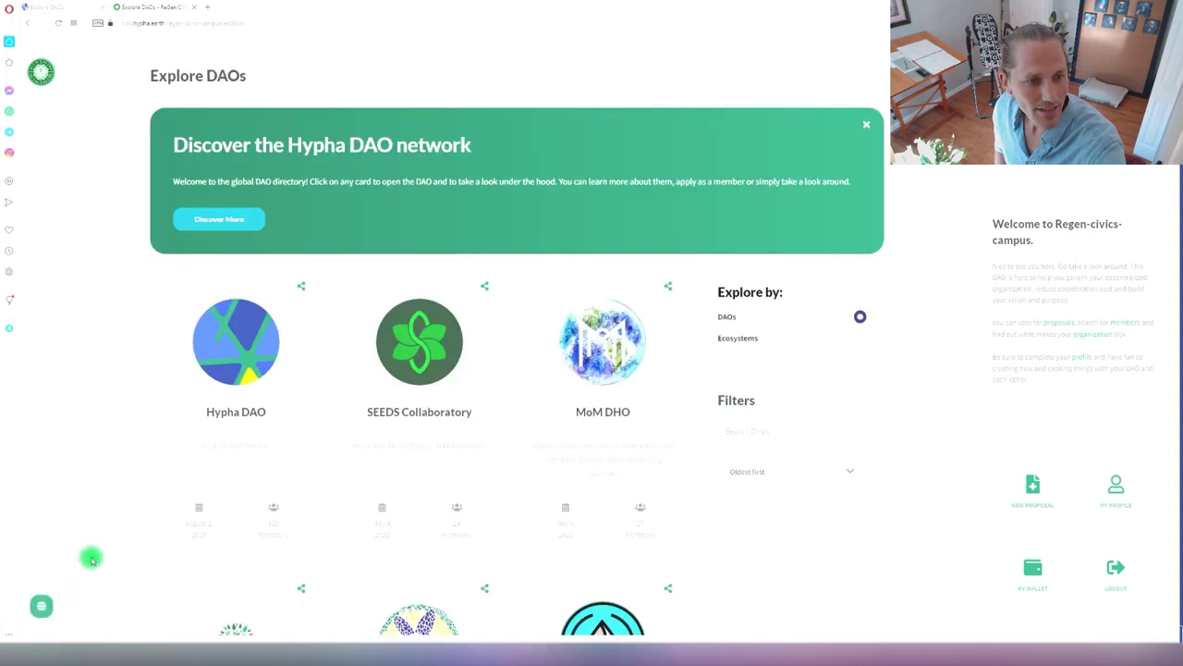
pyautogui.click(236, 411)
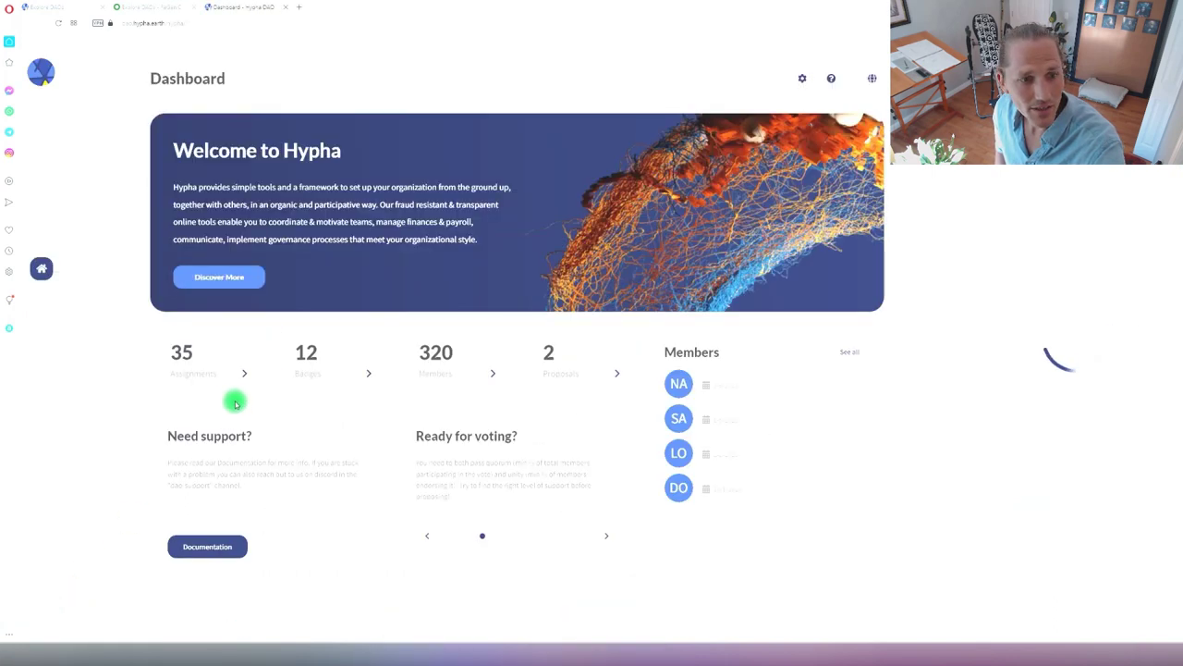
pyautogui.click(41, 316)
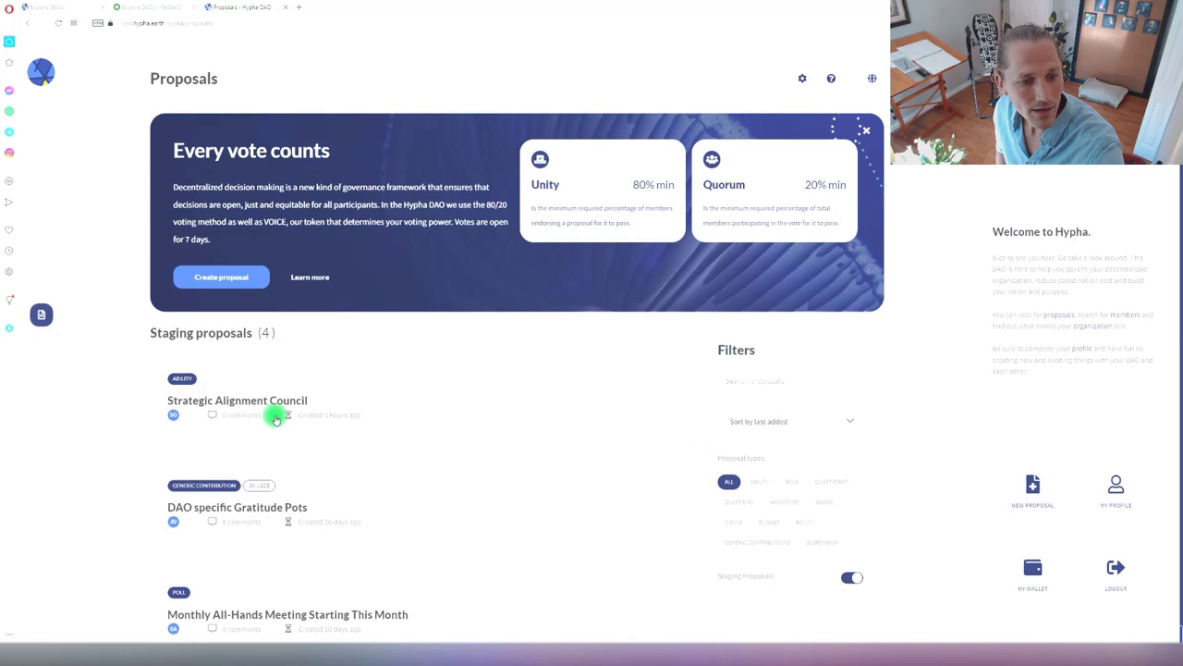
pyautogui.scroll(-3, 135, 430)
pyautogui.scroll(-3, 138, 433)
pyautogui.scroll(1, 563, 456)
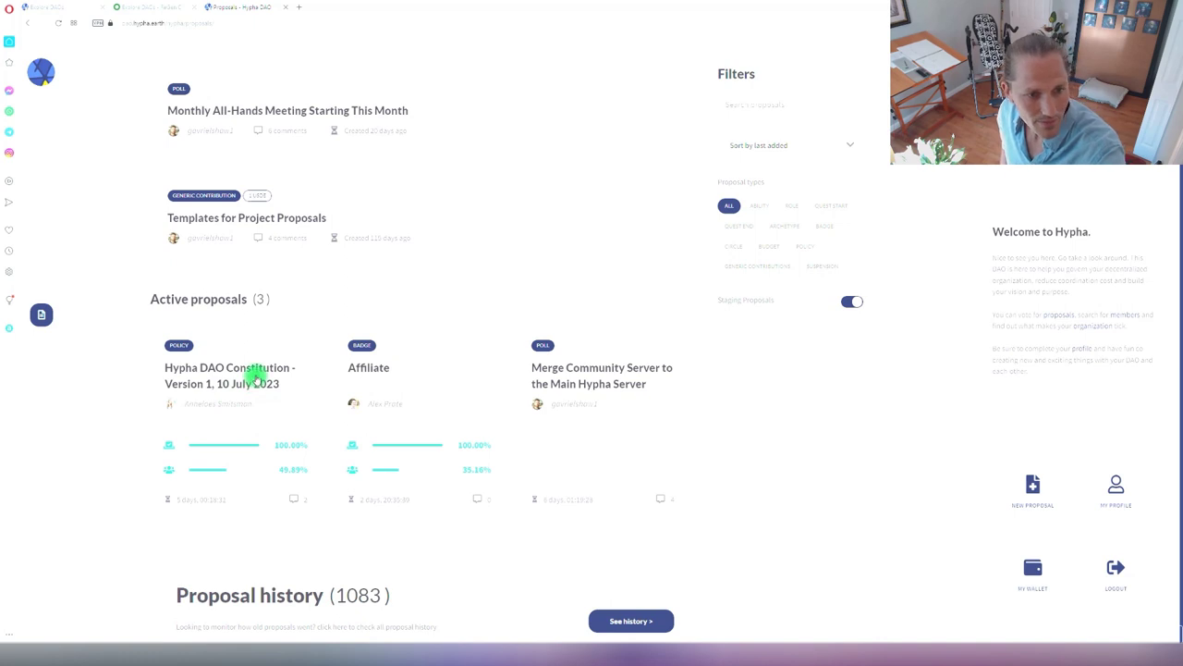
# Step: Open the active Hypha DAO Constitution policy proposal and examine its description, second page of votes and comments
pyautogui.click(256, 377)
pyautogui.scroll(-1, 494, 334)
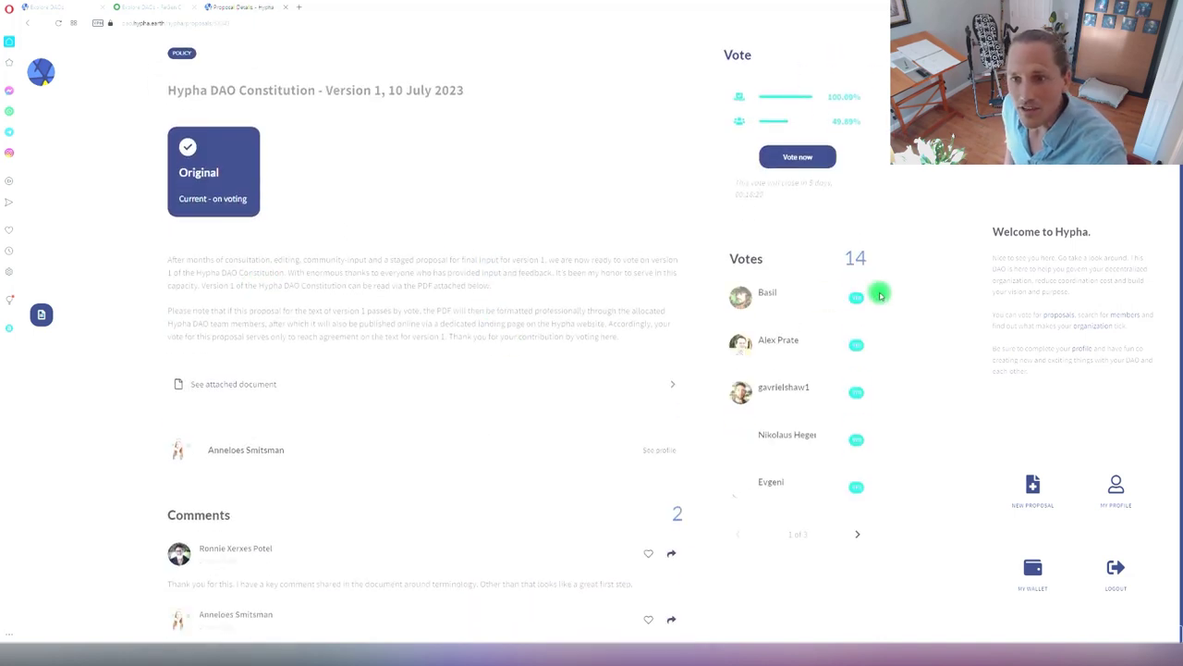
pyautogui.click(857, 534)
pyautogui.scroll(2, 622, 459)
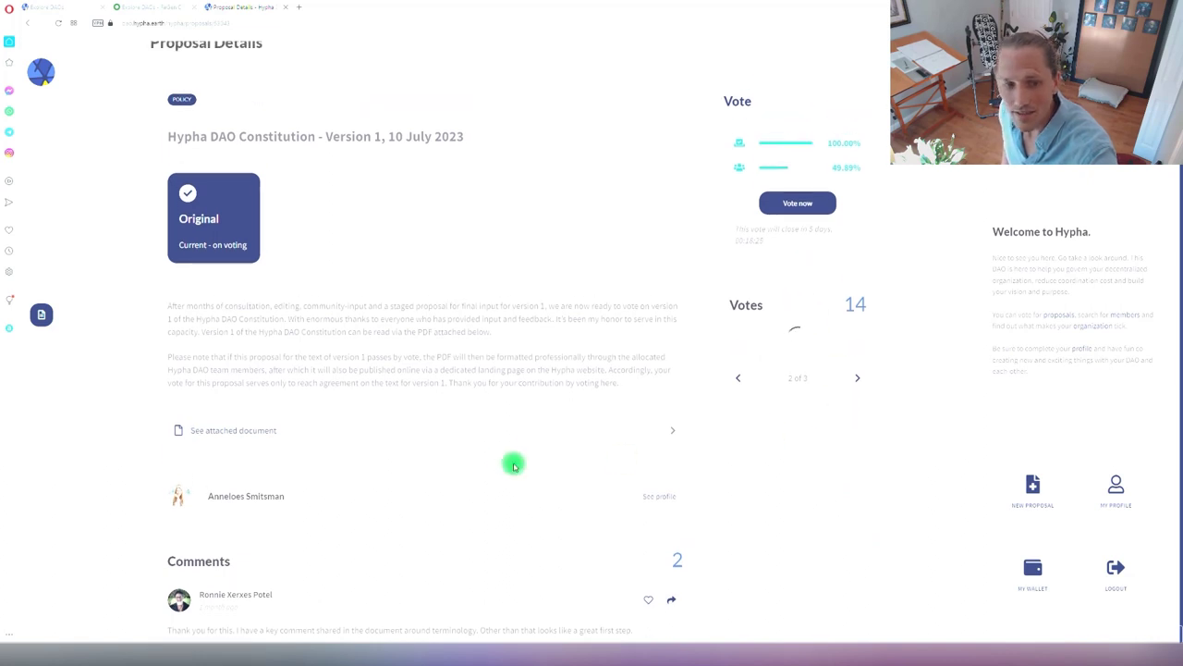
pyautogui.scroll(-4, 623, 459)
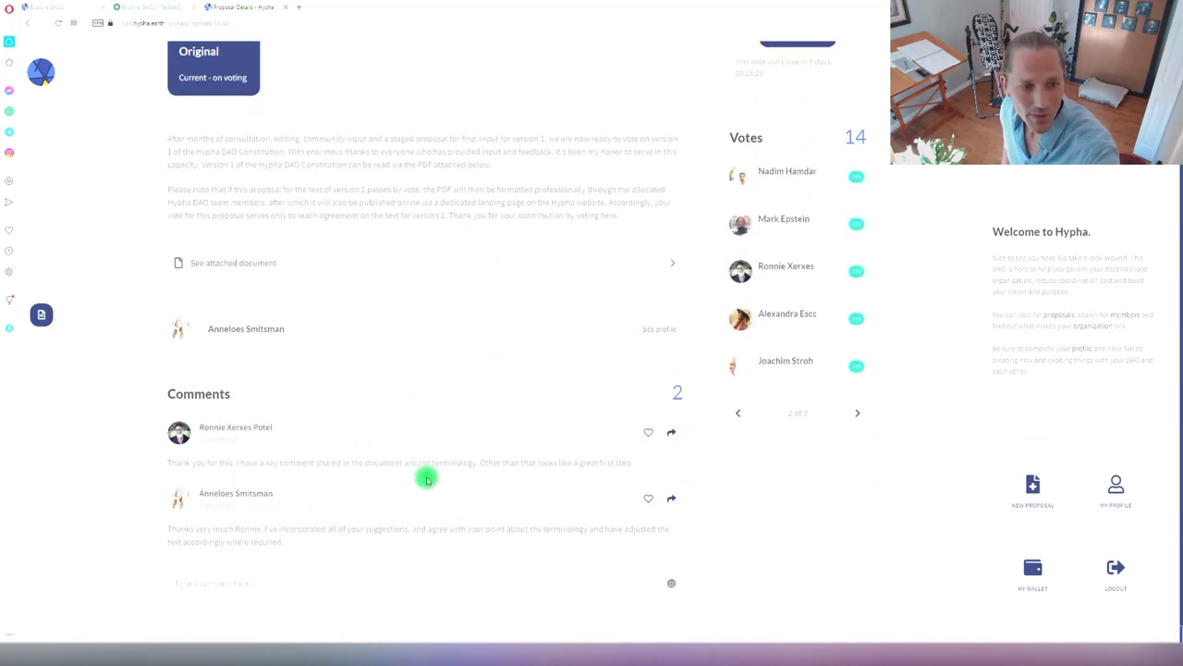
pyautogui.scroll(5, 510, 524)
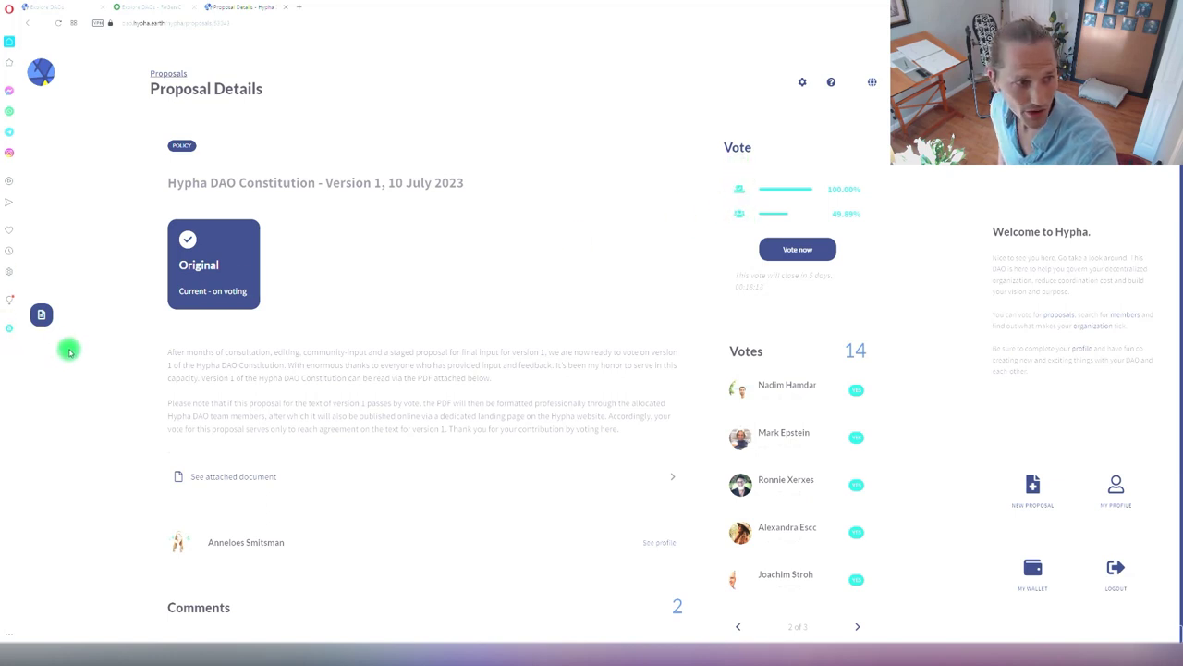
# Step: Return to the Hypha DAO proposals and compare the unity and quorum minimums with the active proposals' voting progress
pyautogui.click(42, 316)
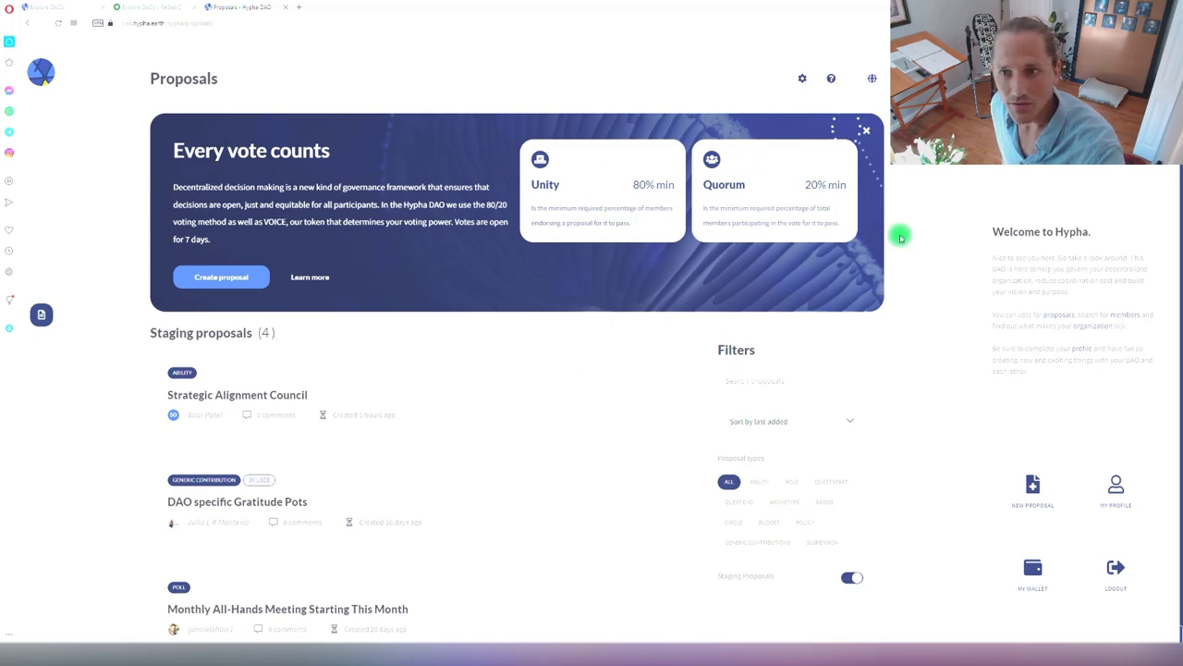
pyautogui.scroll(-5, 475, 377)
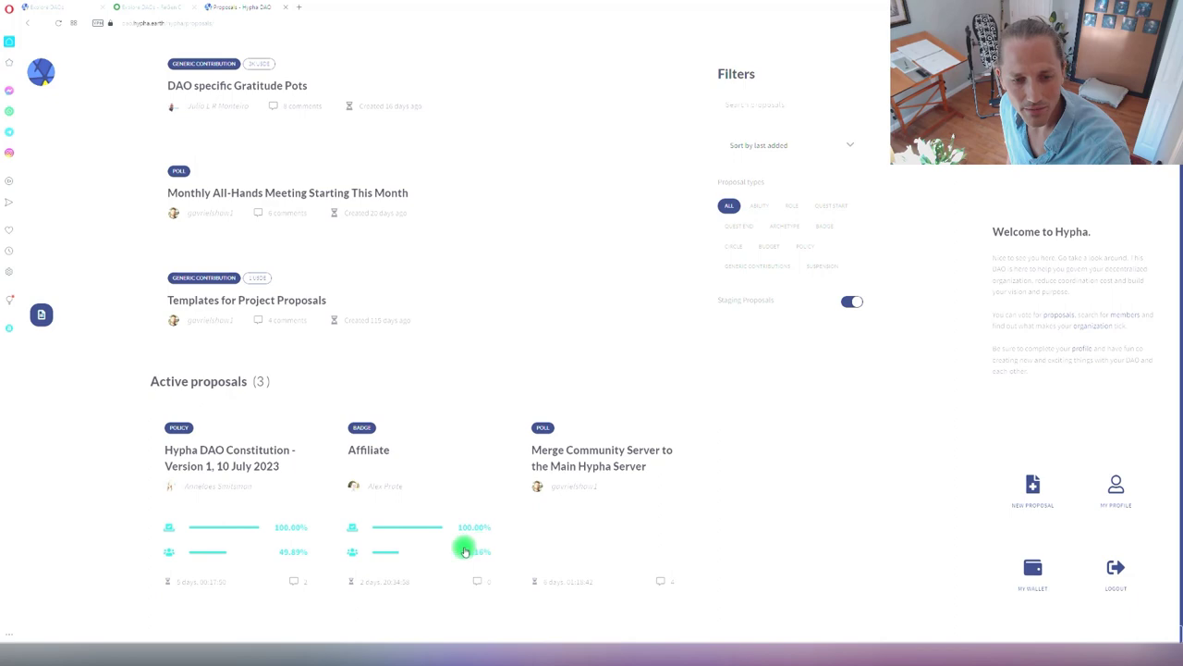
pyautogui.scroll(5, 472, 550)
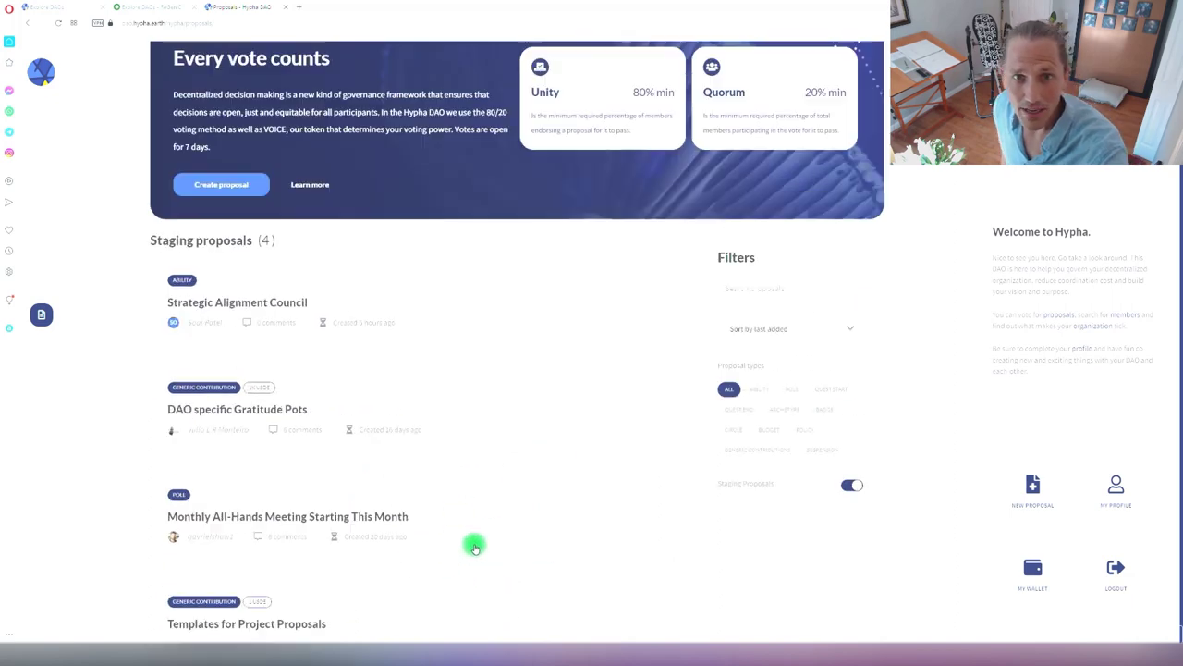
pyautogui.scroll(-1, 474, 546)
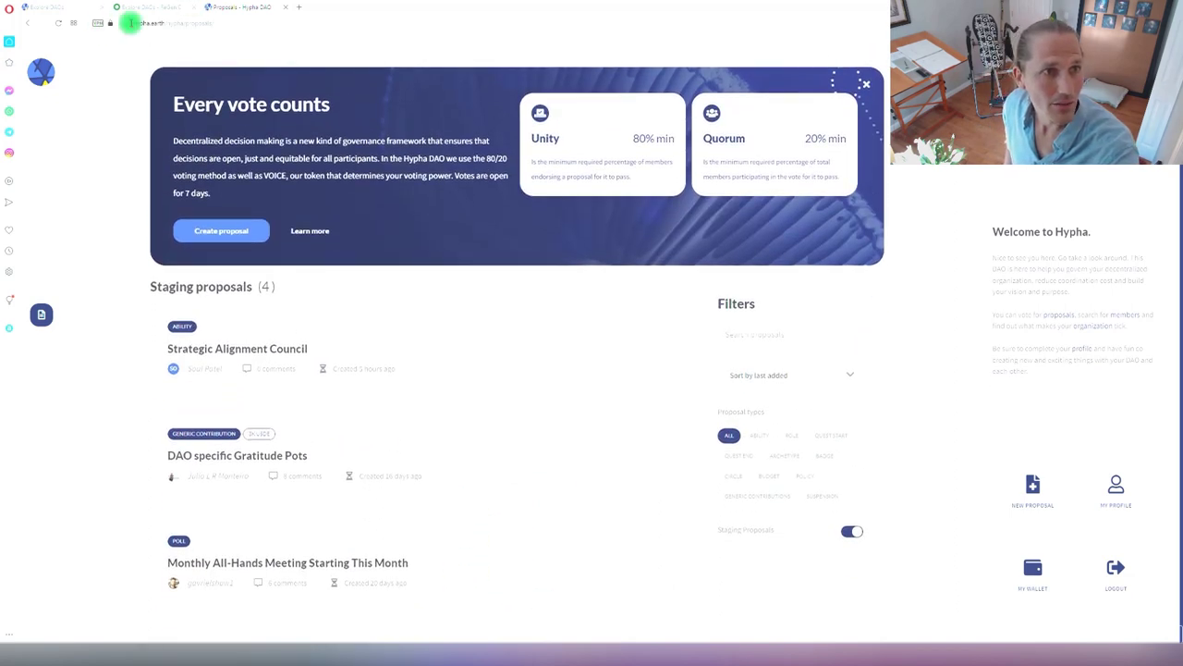
# Step: Go back to the DAO directory, find ReGen Civics Campus and open its dashboard
pyautogui.click(28, 26)
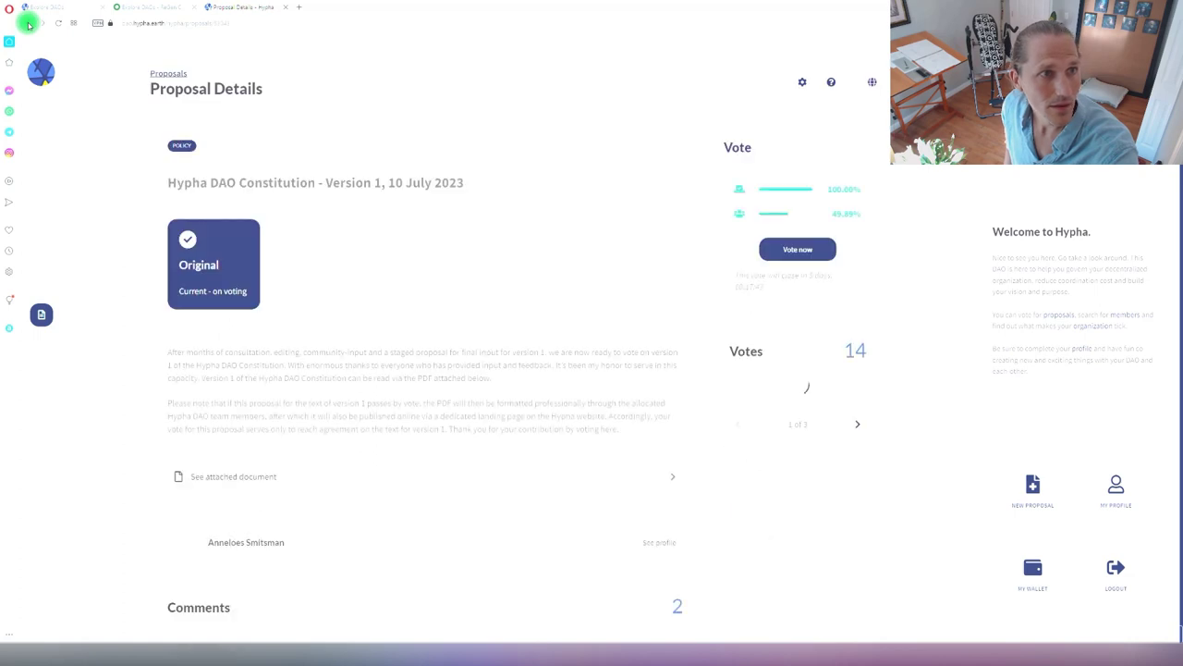
pyautogui.click(27, 26)
pyautogui.click(28, 26)
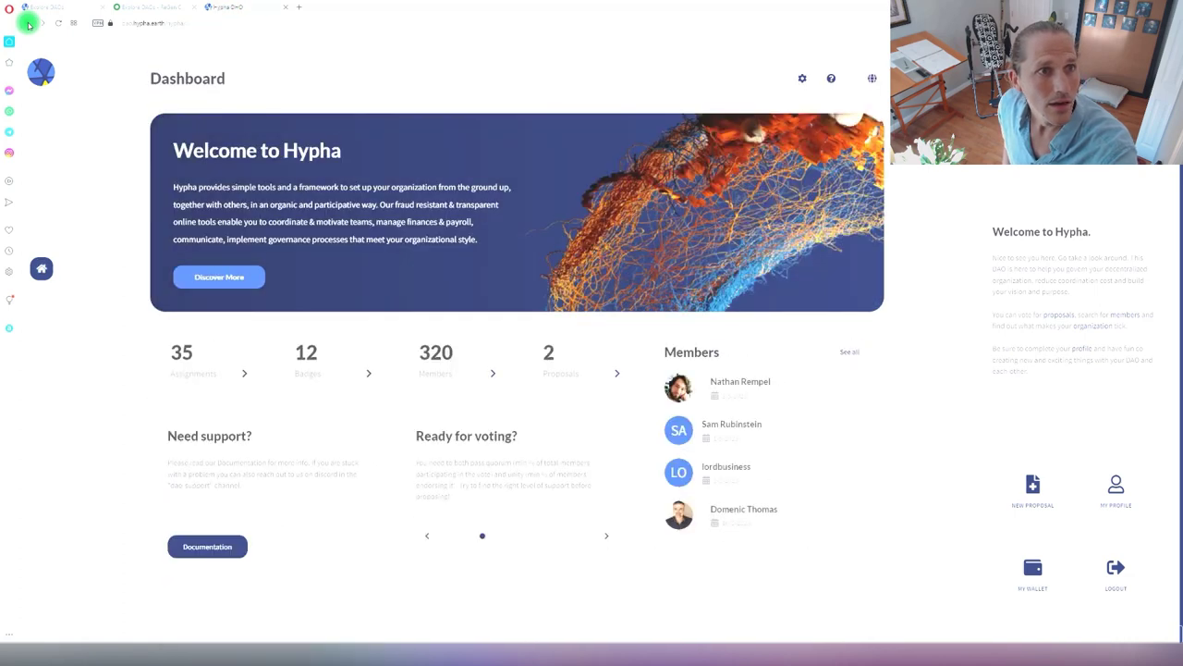
pyautogui.click(41, 606)
pyautogui.scroll(-10, 404, 480)
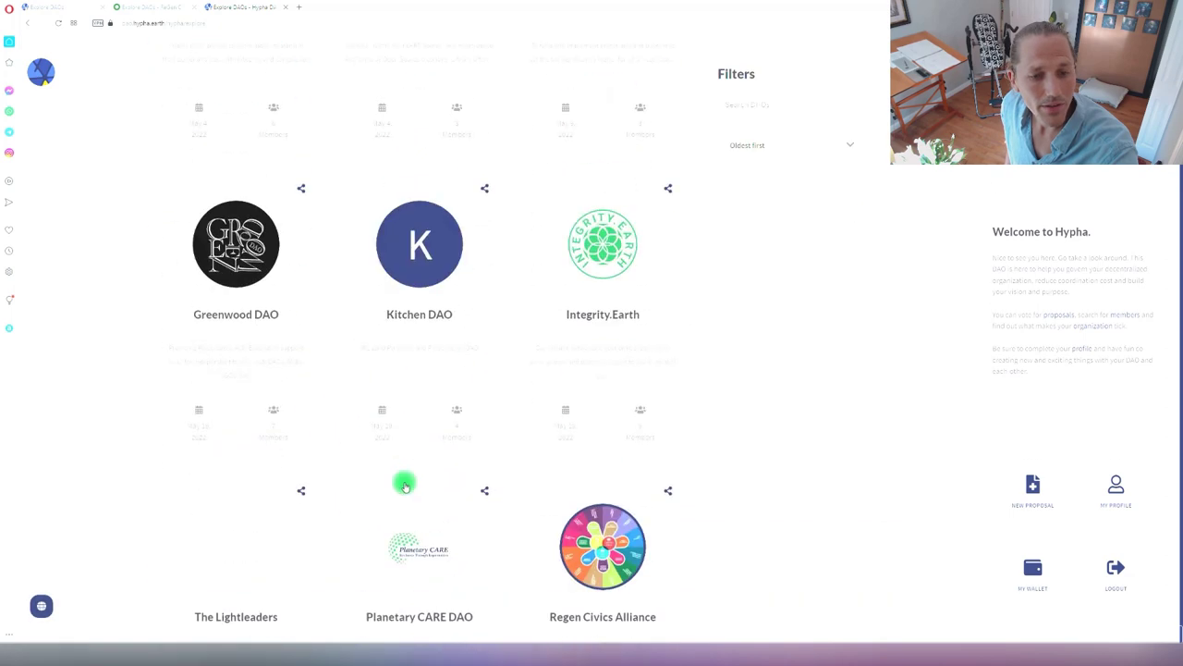
pyautogui.scroll(-13, 404, 485)
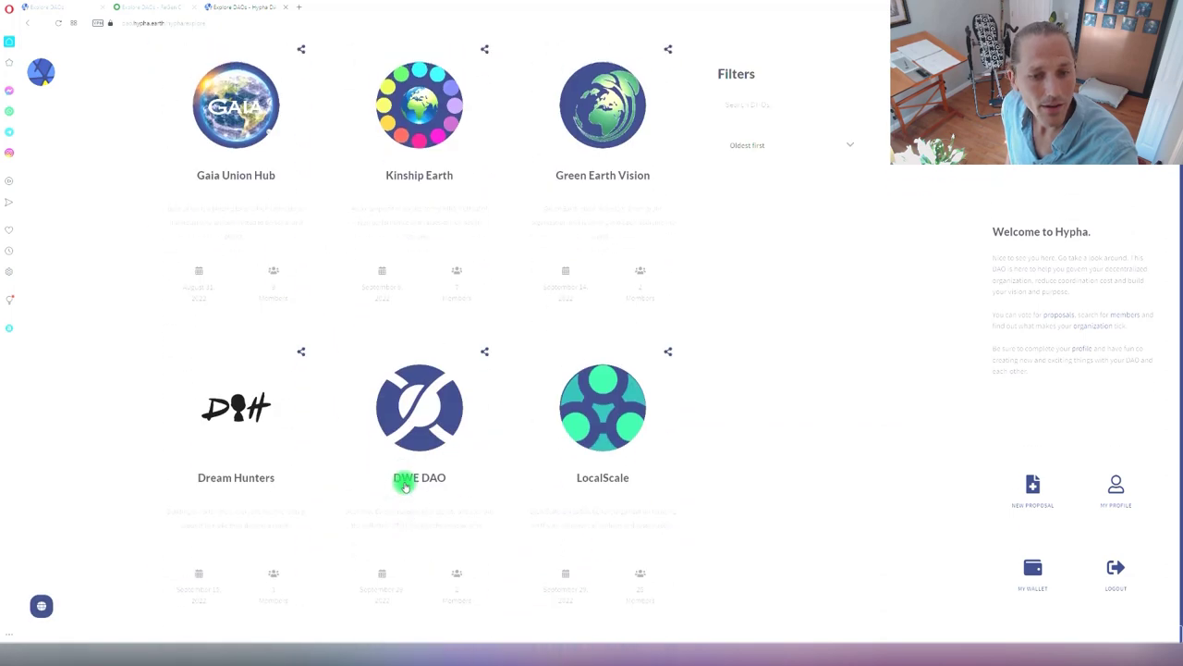
pyautogui.scroll(-3, 431, 452)
pyautogui.scroll(2, 441, 488)
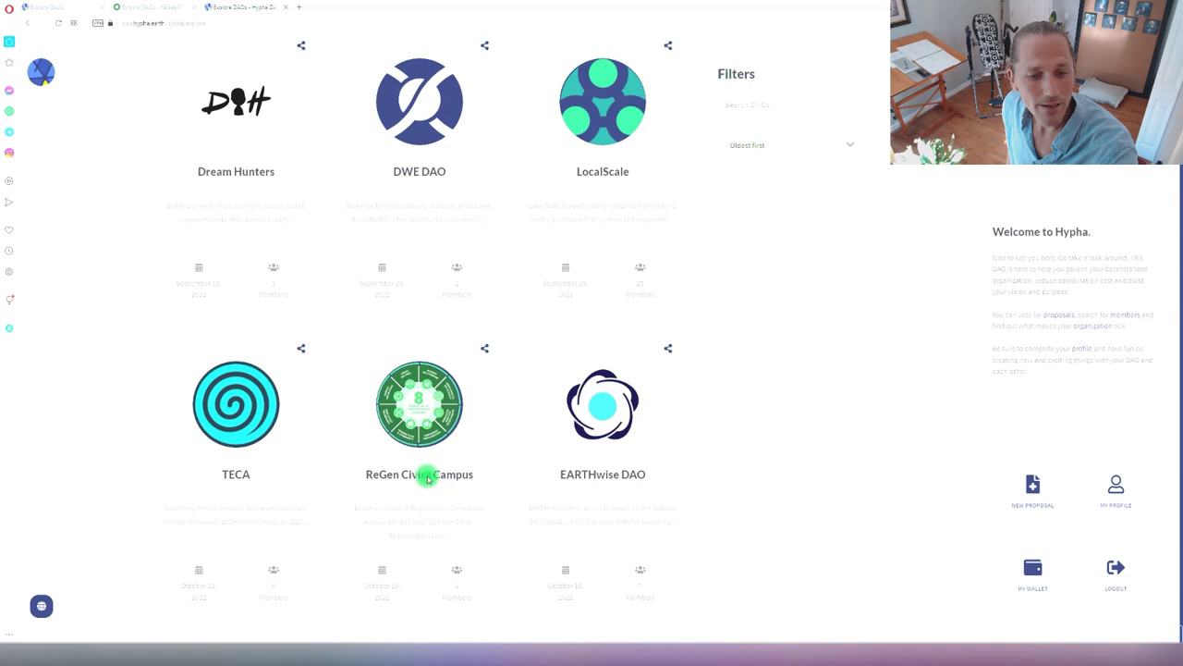
pyautogui.click(428, 478)
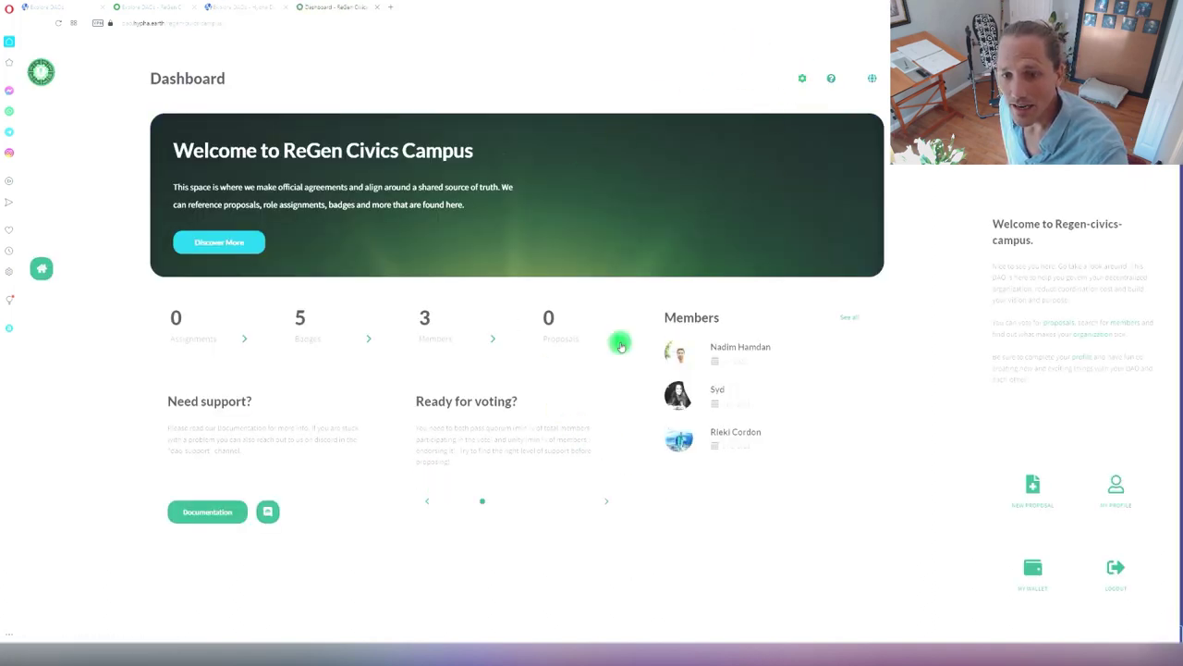
# Step: Open the campus's voting configuration and examine the Core Team's Unity and Quorum percentages
pyautogui.click(802, 84)
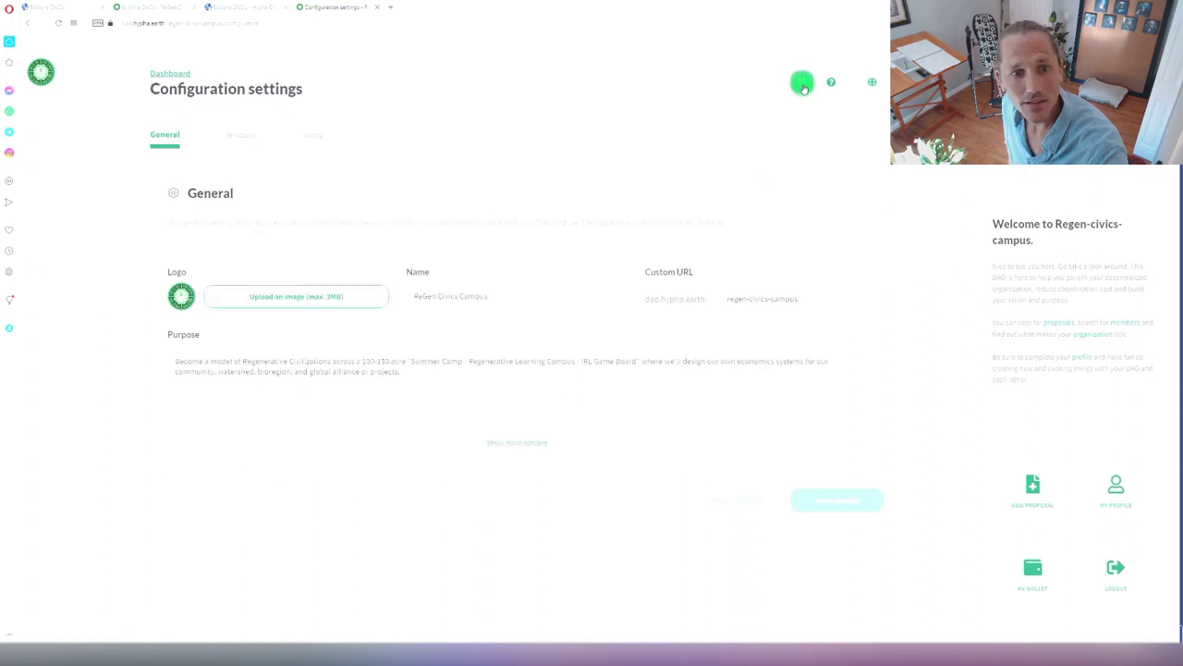
pyautogui.click(314, 134)
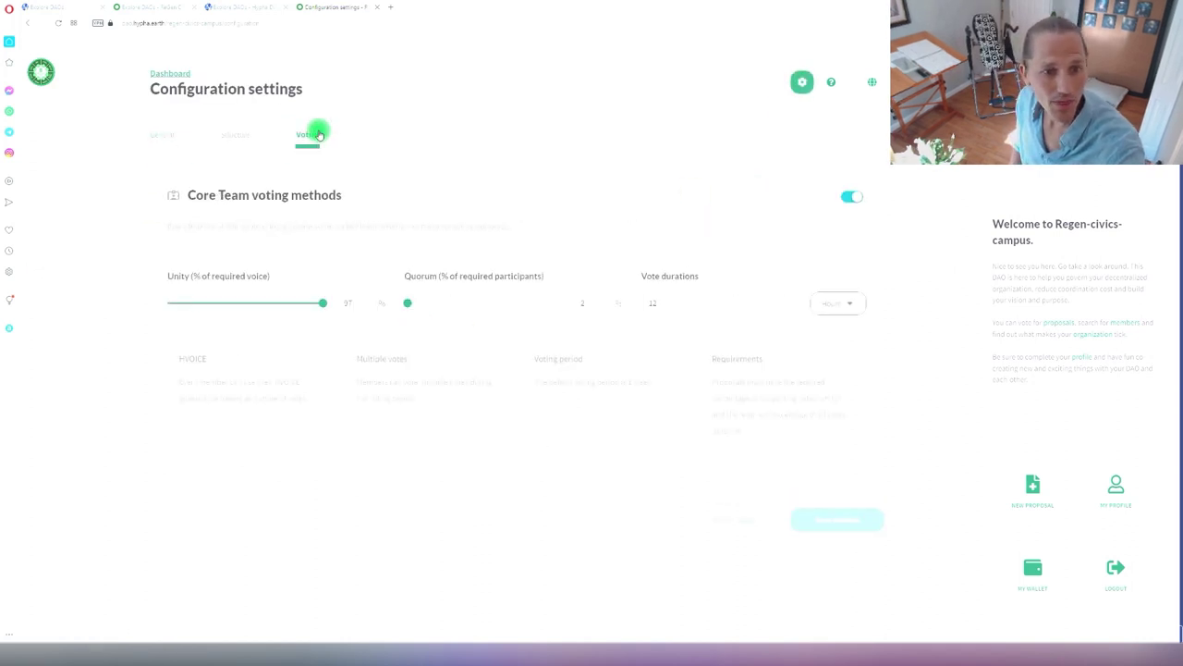
pyautogui.click(358, 302)
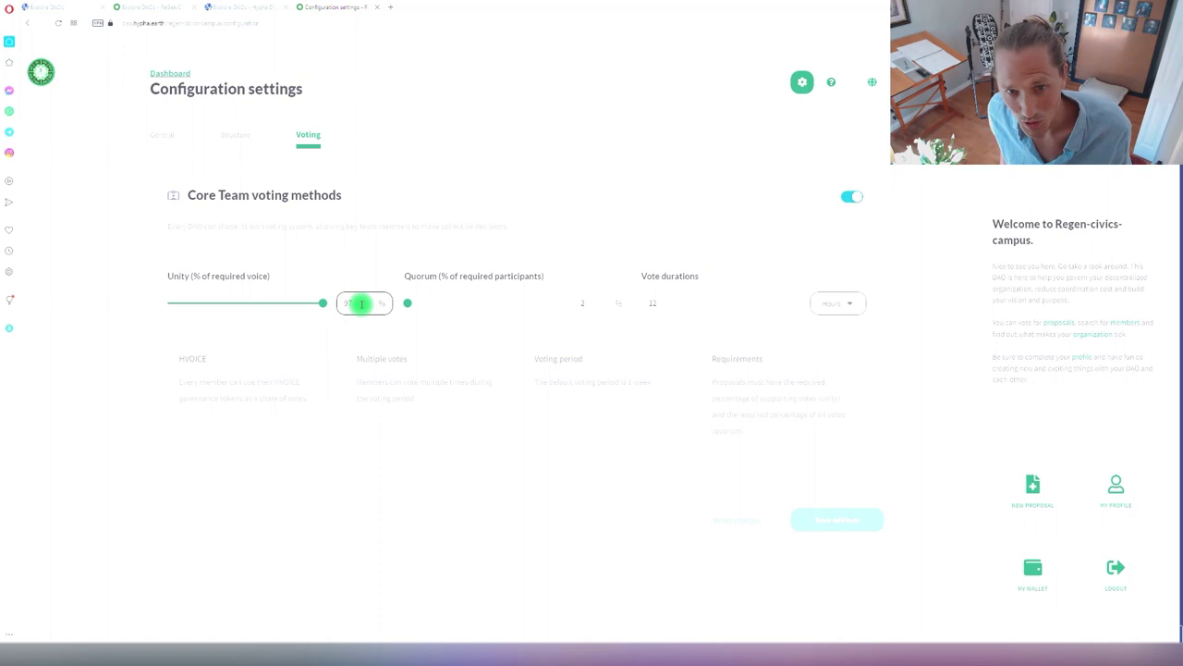
pyautogui.moveTo(356, 307); pyautogui.dragTo(342, 309)
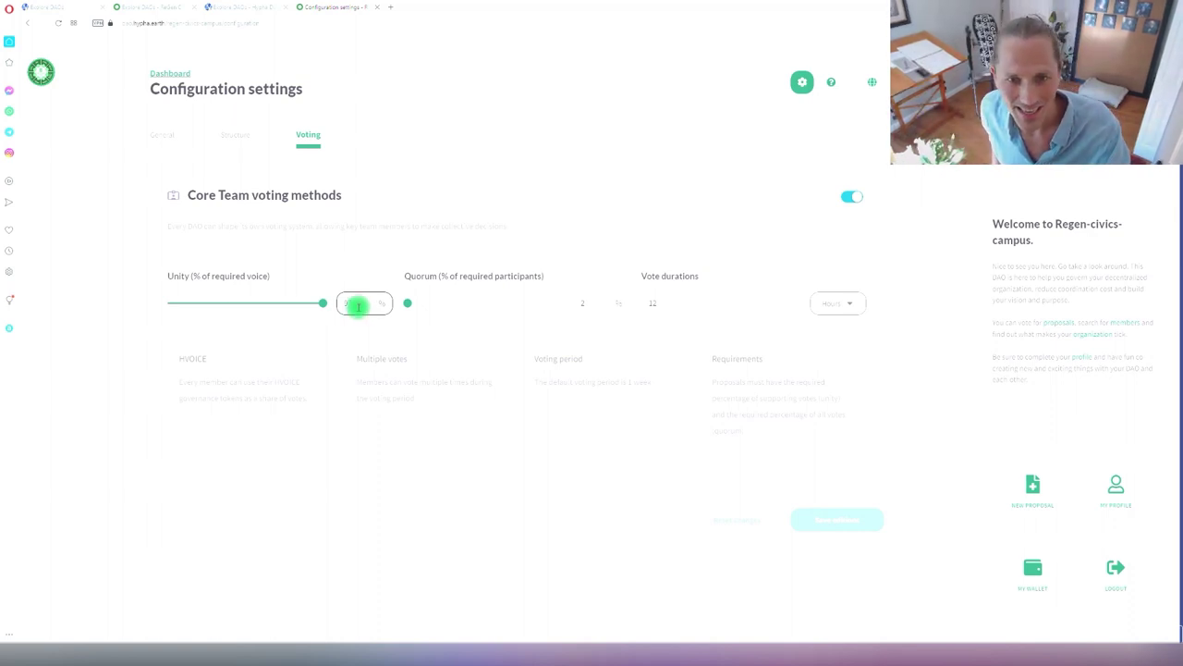
pyautogui.moveTo(594, 300); pyautogui.dragTo(574, 305)
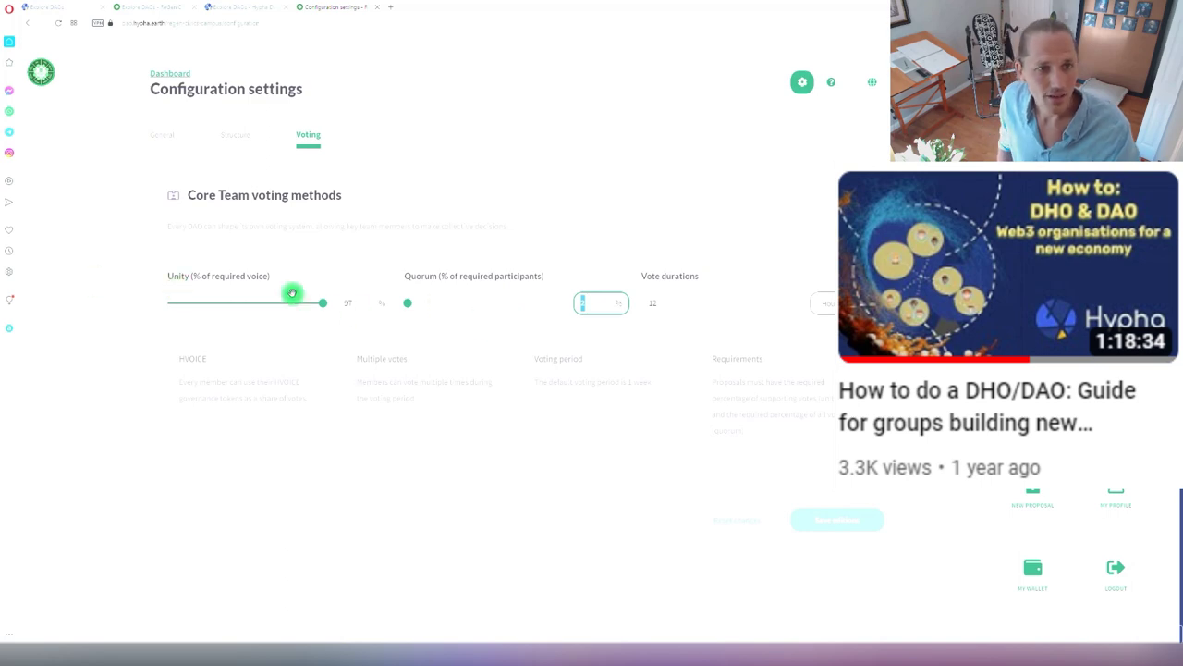
# Step: Go from the voting configuration to the campus's proposals and browse the staged badges, archetypes and contributions
pyautogui.click(37, 314)
pyautogui.scroll(-4, 314, 429)
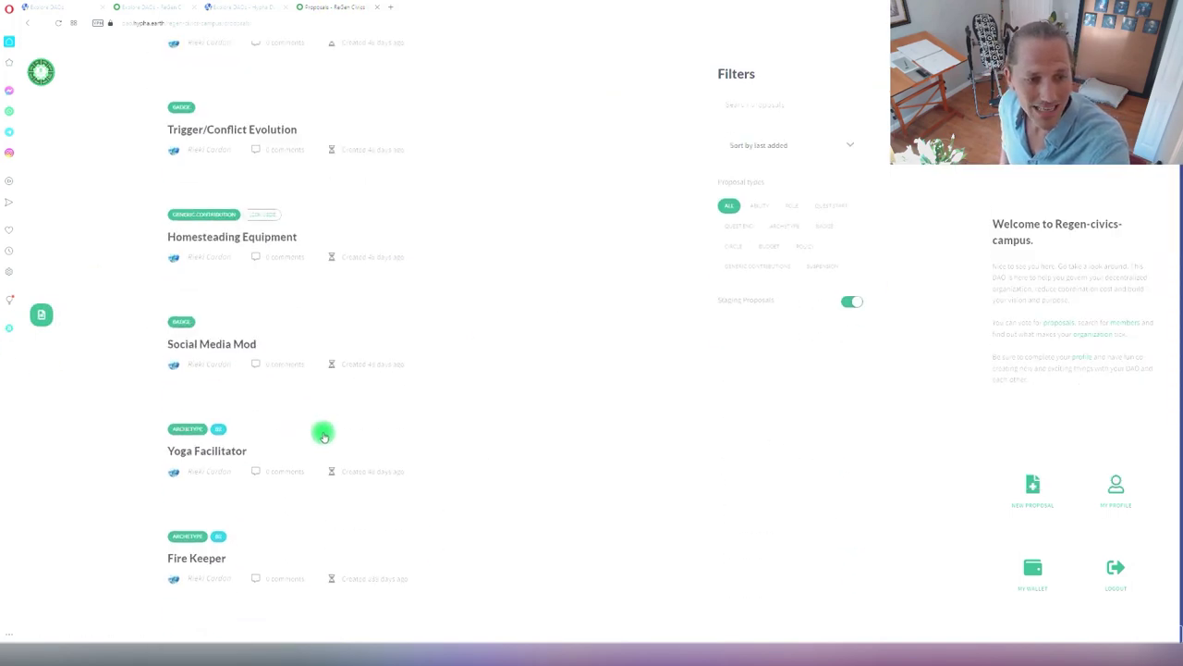
# Step: Look over the campus's staged proposals and its voting minimums, and start a new proposal
pyautogui.scroll(-2, 323, 435)
pyautogui.scroll(3, 323, 435)
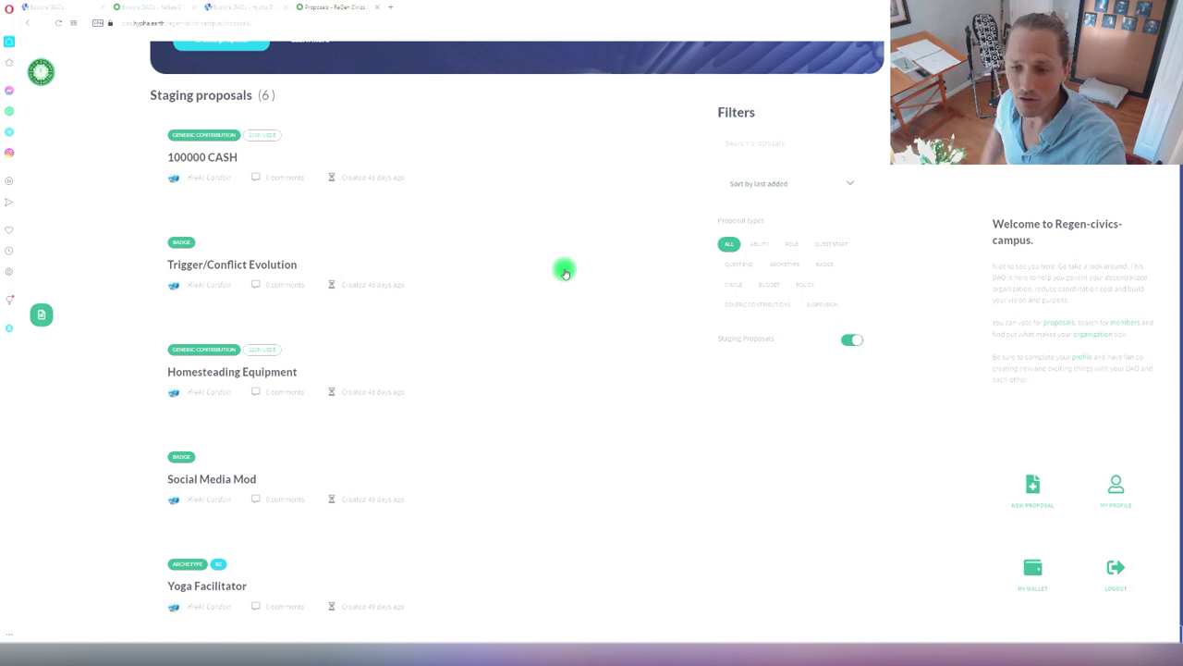
pyautogui.scroll(2, 623, 386)
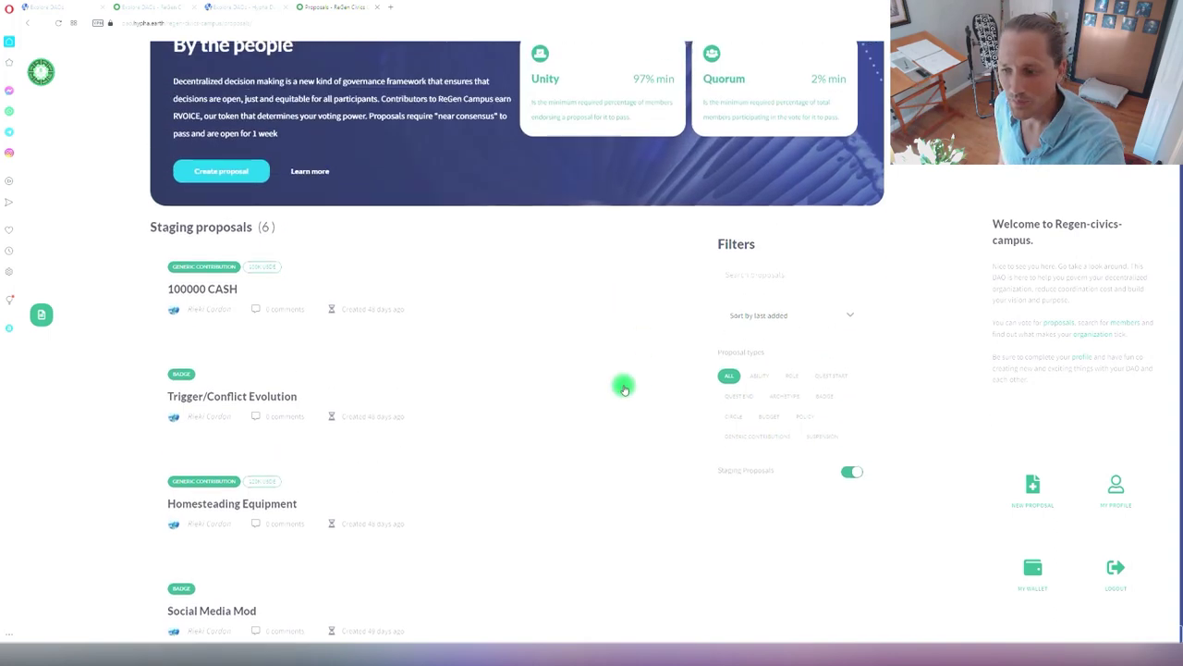
pyautogui.scroll(1, 623, 385)
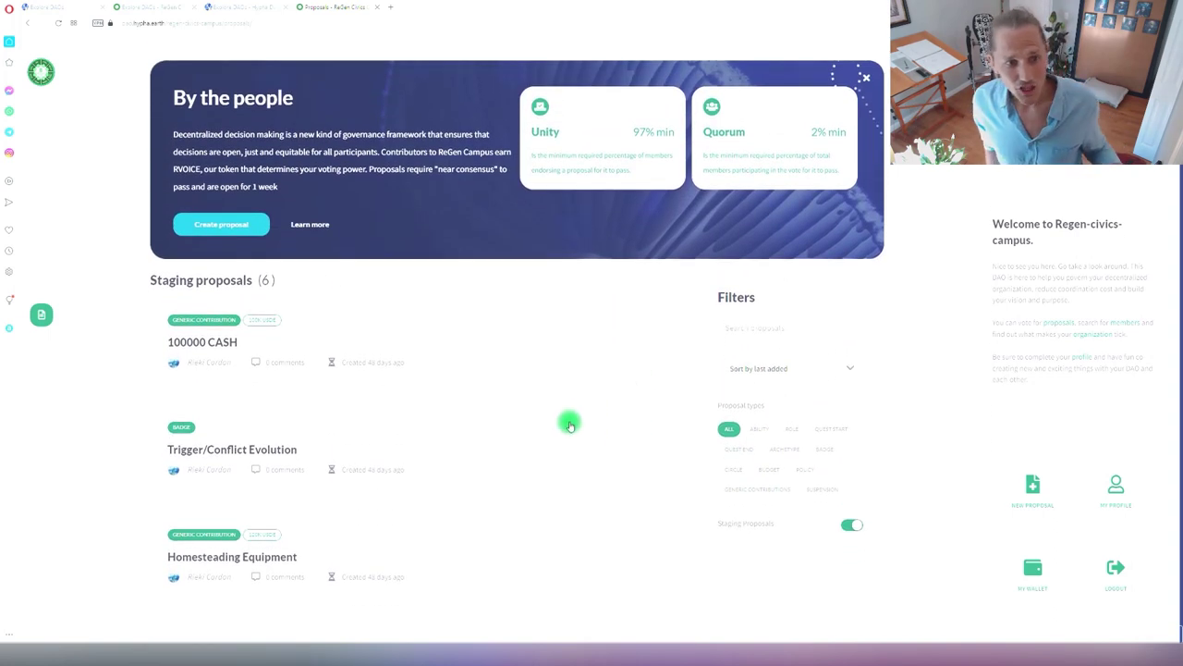
pyautogui.scroll(-3, 572, 462)
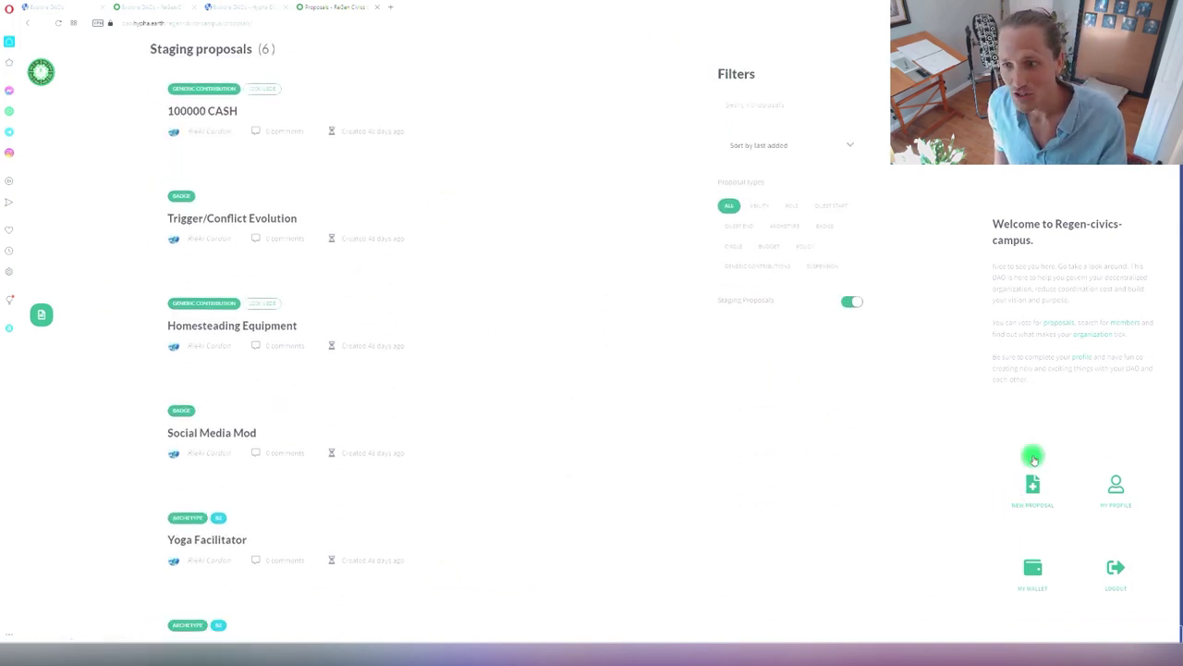
pyautogui.click(1035, 500)
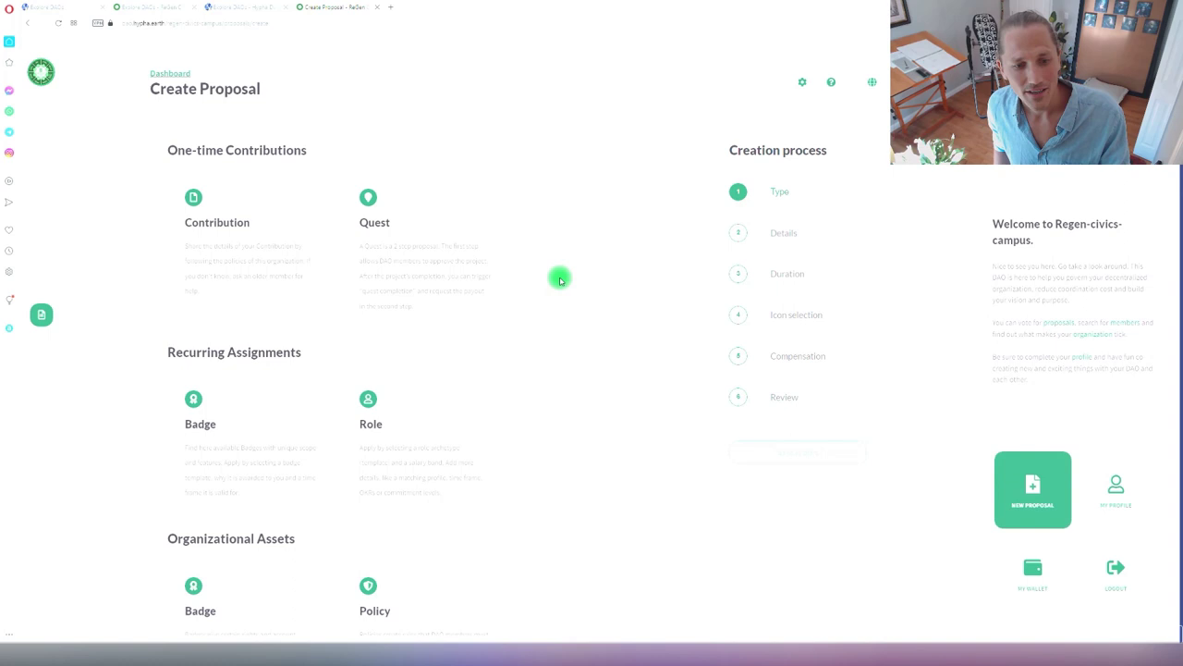
# Step: Choose a recurring Role assignment as the proposal type and select the Food Forester archetype
pyautogui.scroll(-3, 557, 277)
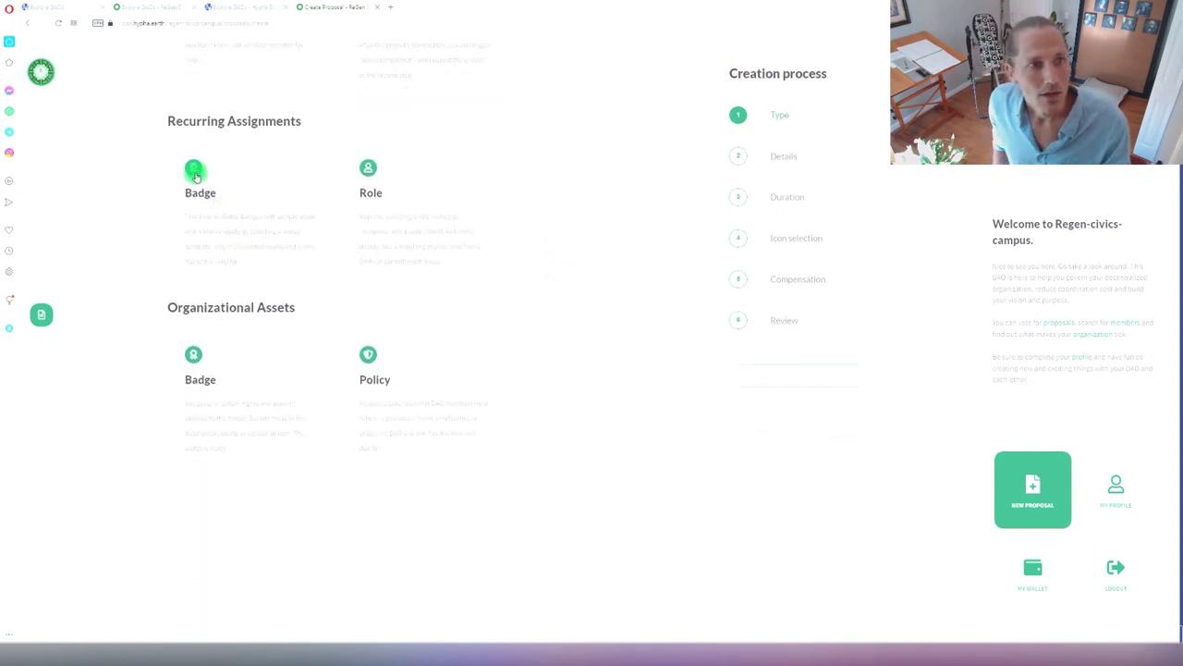
pyautogui.scroll(2, 370, 323)
pyautogui.scroll(-1, 419, 277)
pyautogui.click(412, 305)
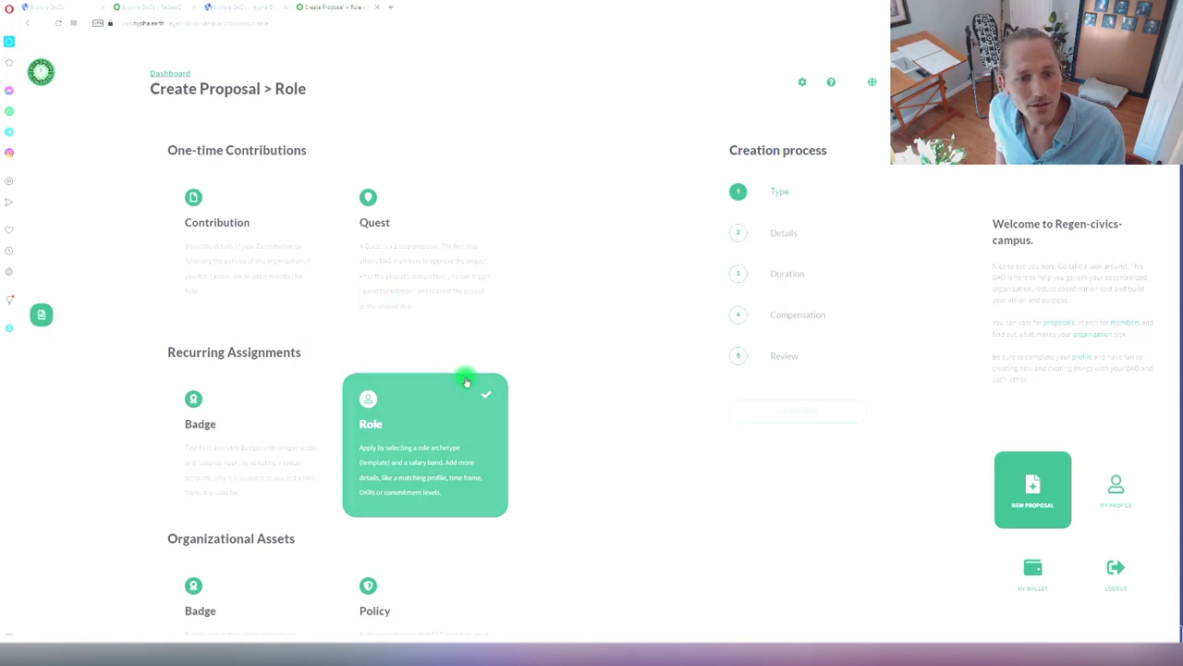
pyautogui.scroll(-3, 430, 463)
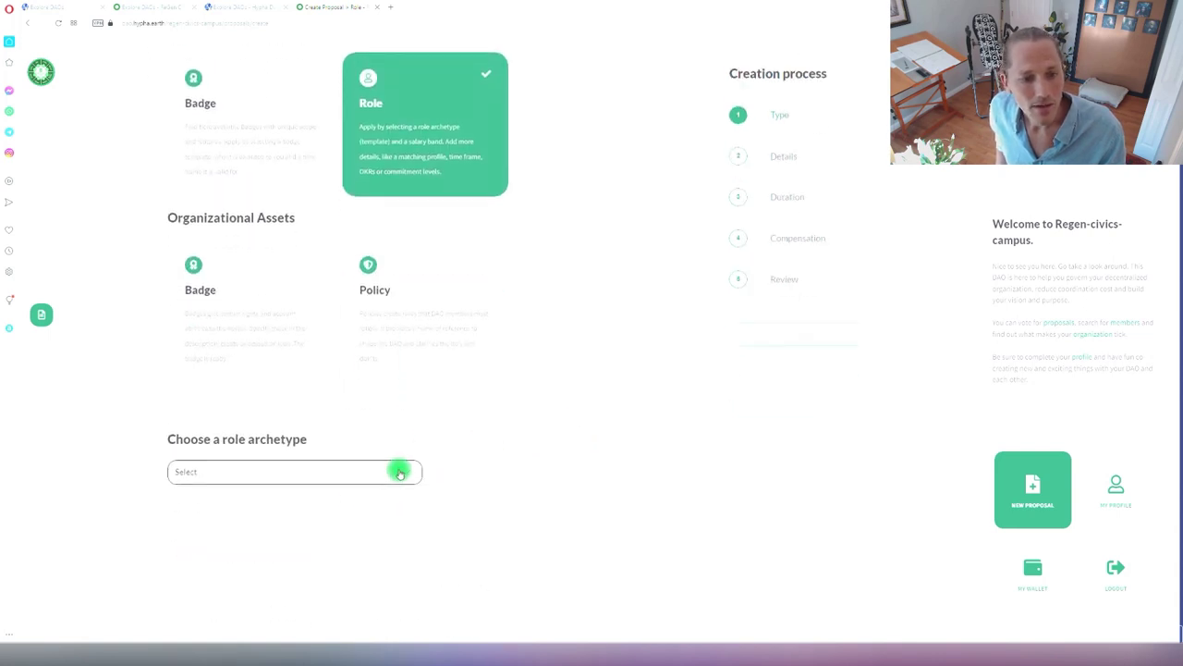
pyautogui.click(410, 474)
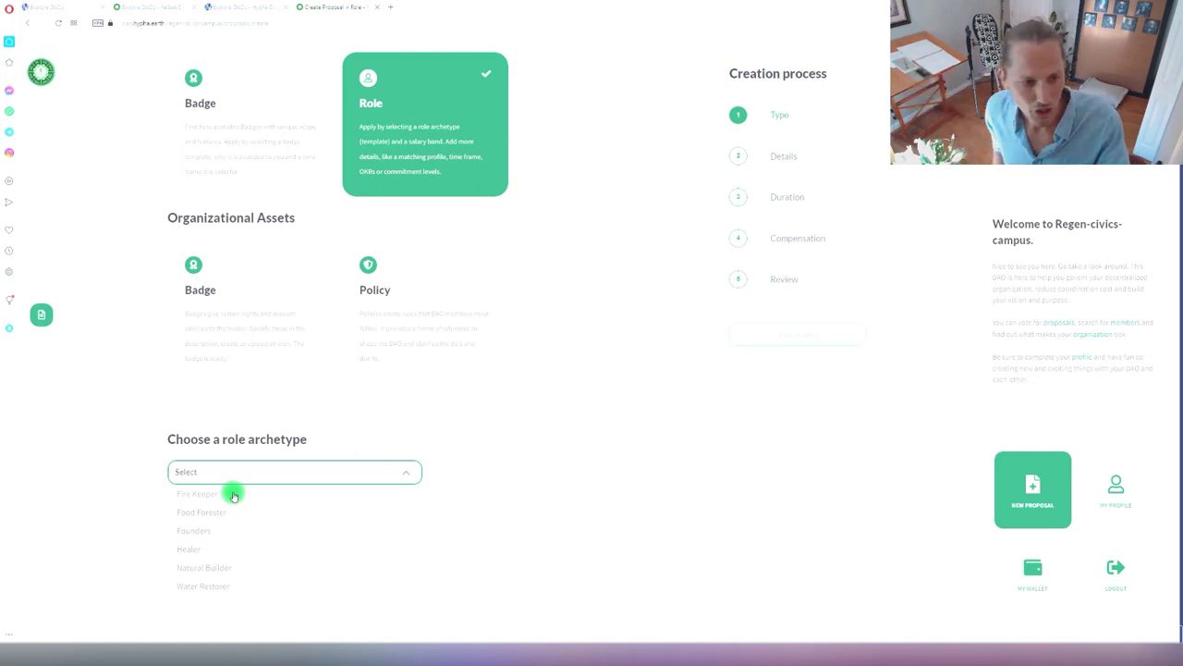
pyautogui.click(198, 511)
# Step: Name the role application "10 years building food forests", add placeholder description text and continue with the circle left blank
pyautogui.click(225, 128)
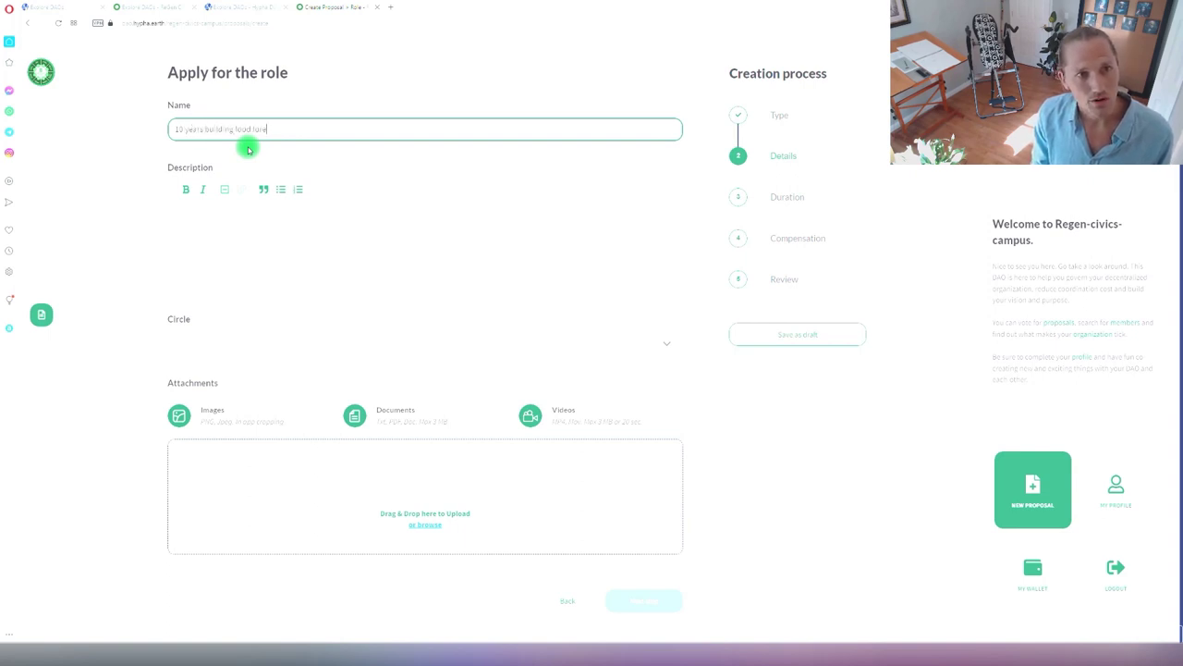
pyautogui.click(224, 219)
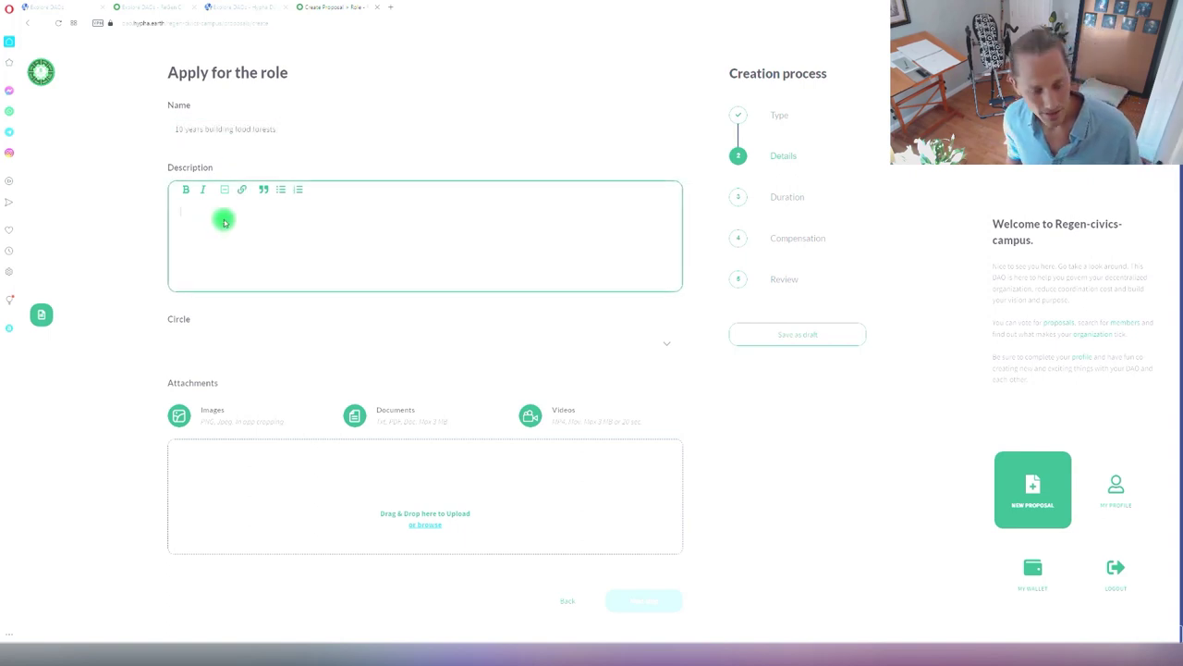
pyautogui.hotkey('ctrl', 'v')
pyautogui.write('in the DAO')
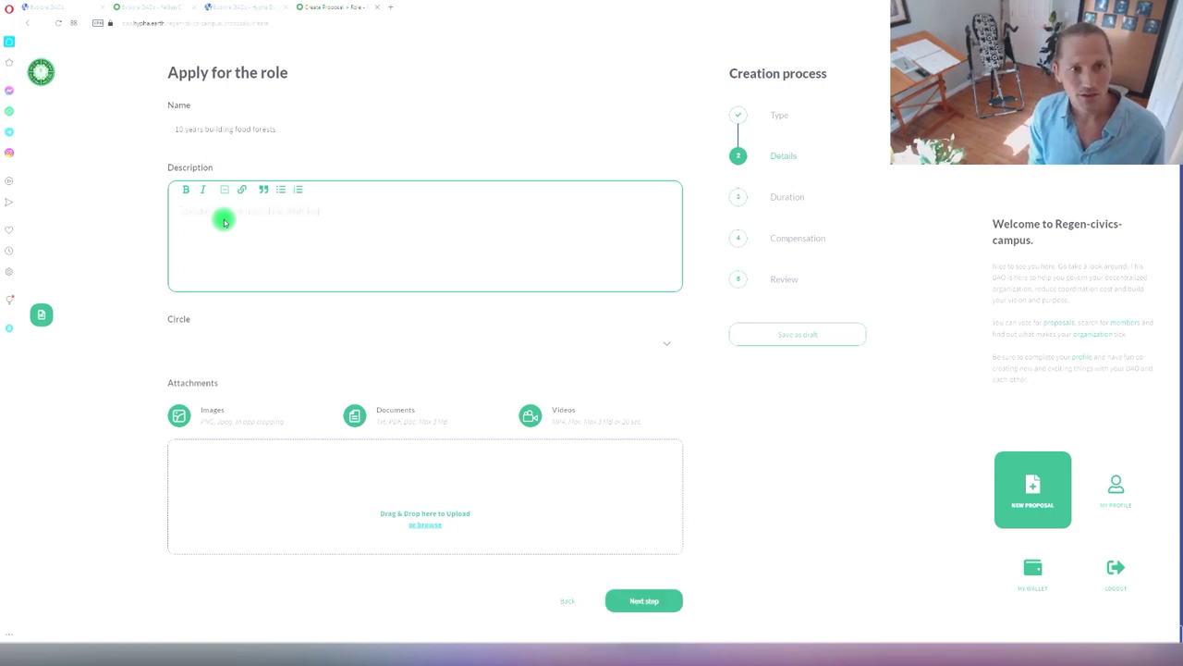
pyautogui.click(665, 343)
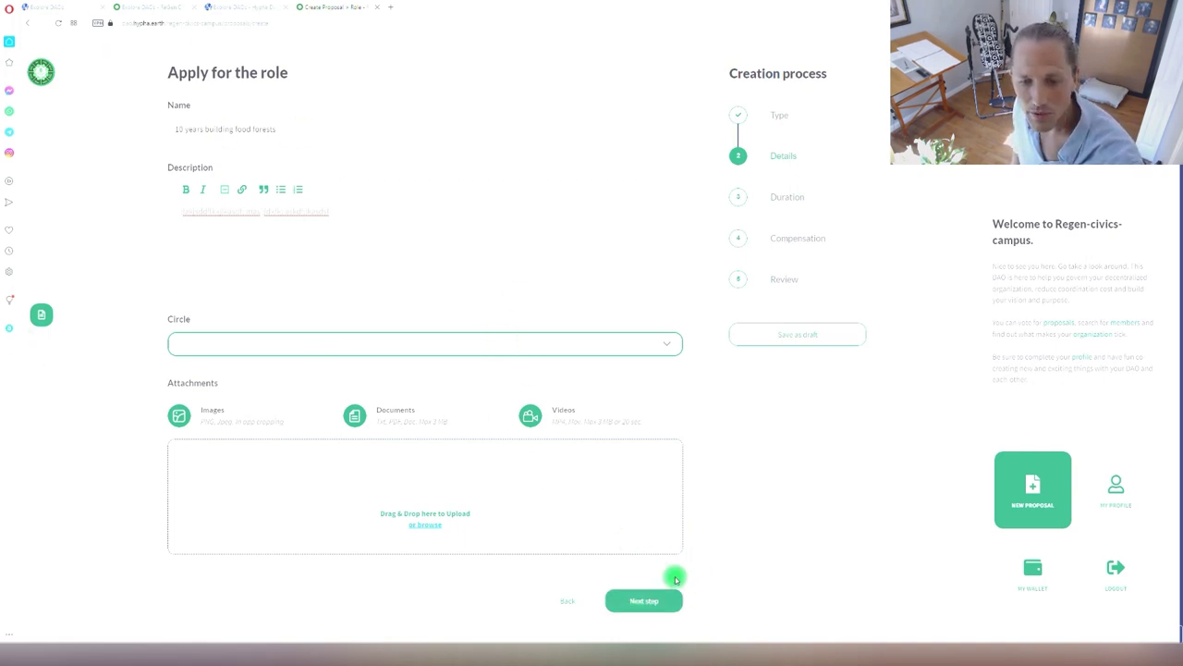
pyautogui.click(647, 601)
# Step: Continue past the duration with 11 periods, and set the commitment level to 50% and the deferred amount to 100%
pyautogui.click(288, 430)
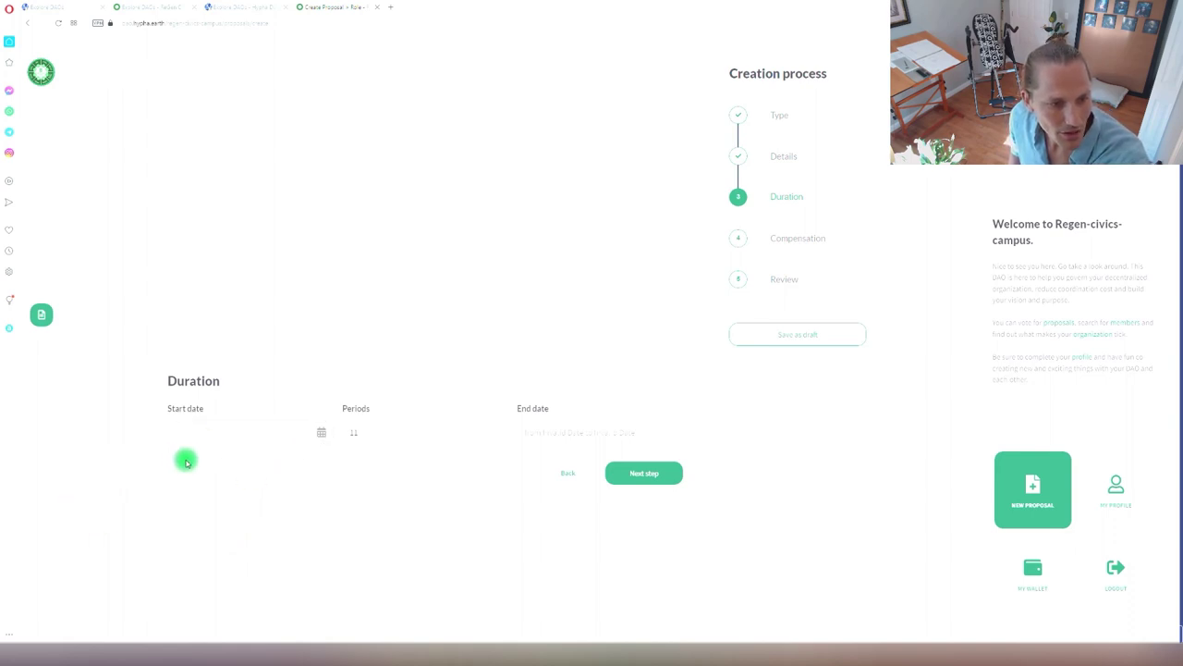
pyautogui.click(635, 477)
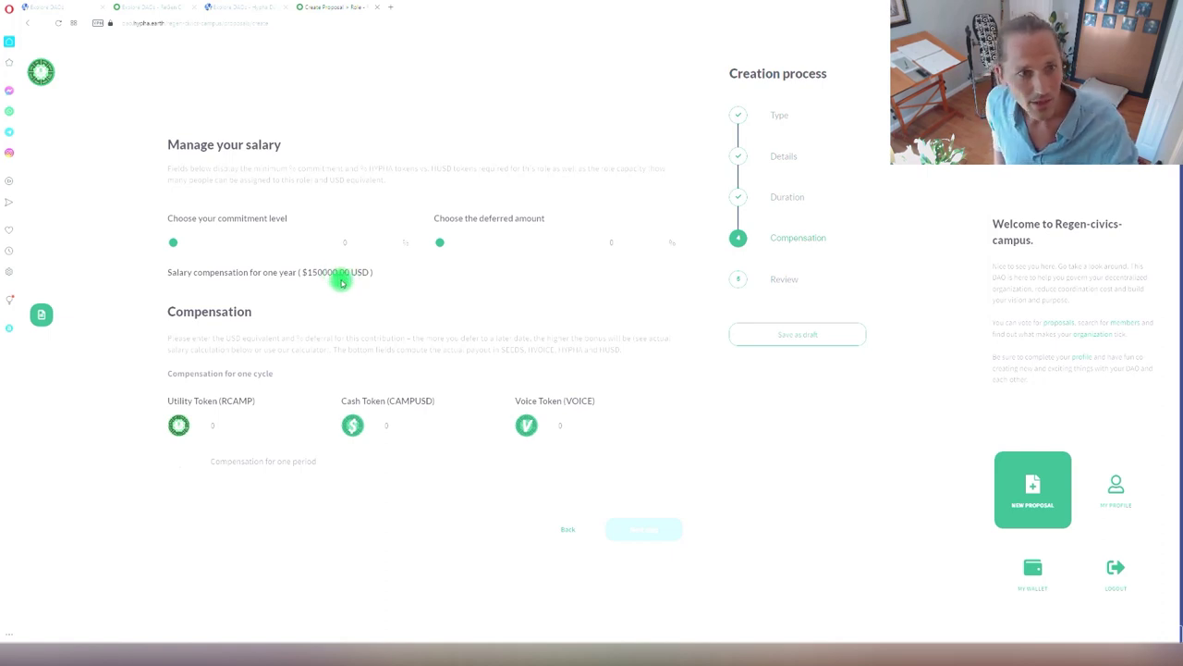
pyautogui.moveTo(179, 246); pyautogui.dragTo(330, 256)
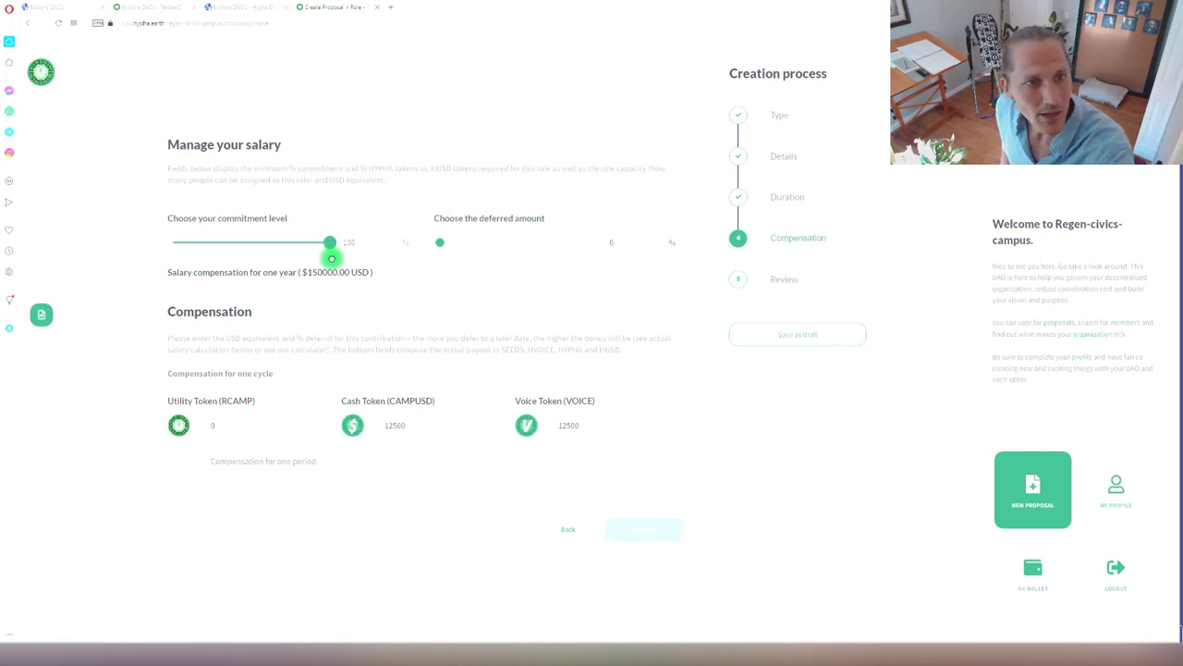
pyautogui.click(369, 243)
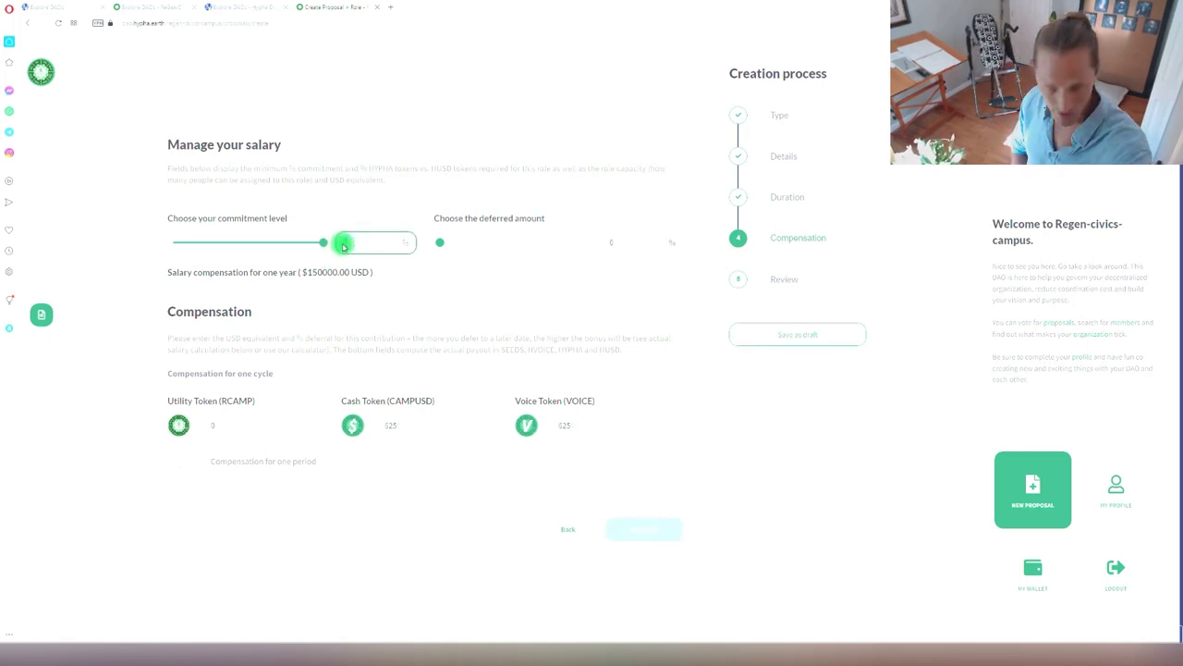
pyautogui.write('50')
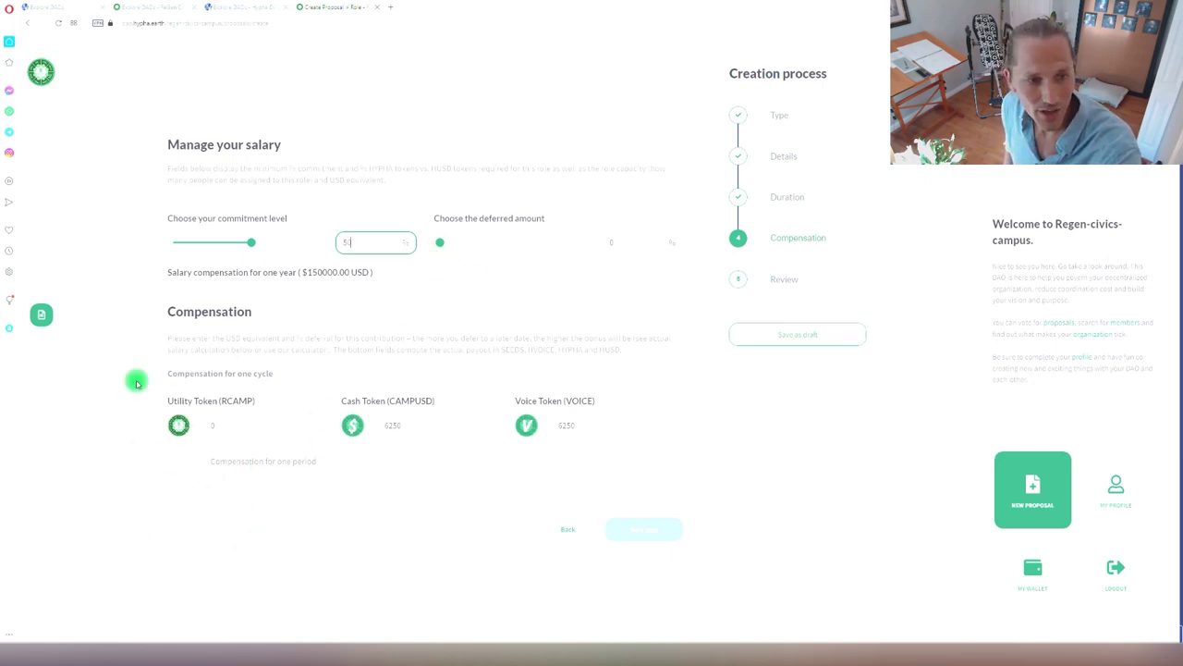
pyautogui.moveTo(438, 242); pyautogui.dragTo(616, 245)
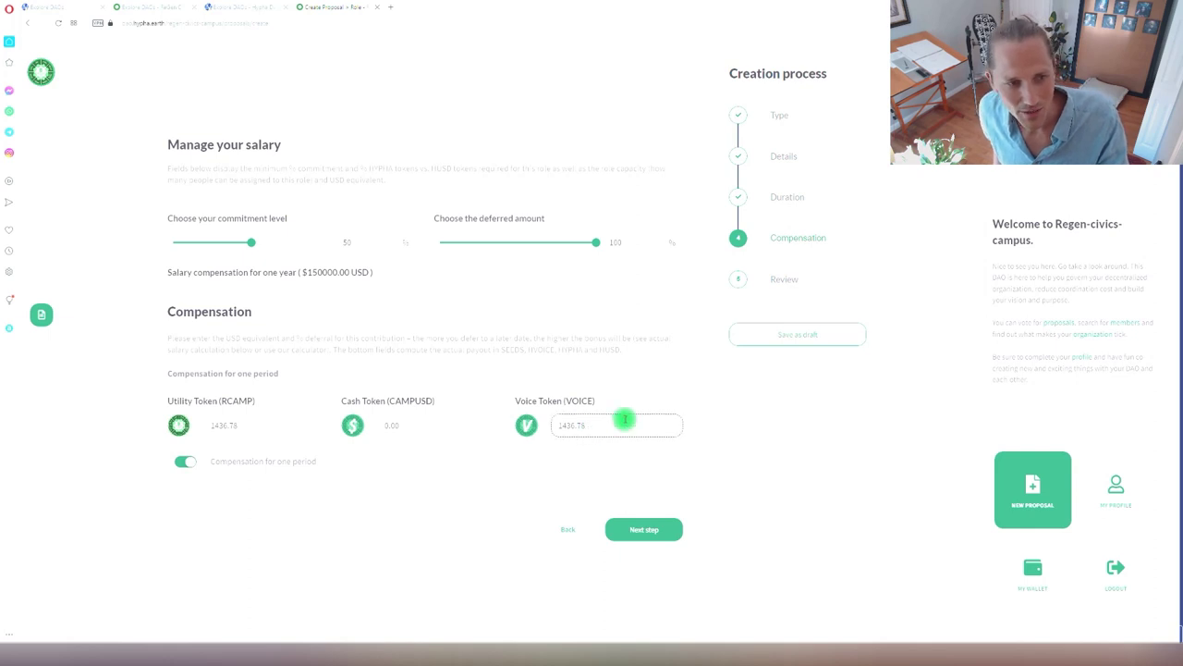
# Step: Compare the Utility and Voice token amounts, switching the compensation display from one period to one cycle
pyautogui.moveTo(610, 426); pyautogui.dragTo(544, 426)
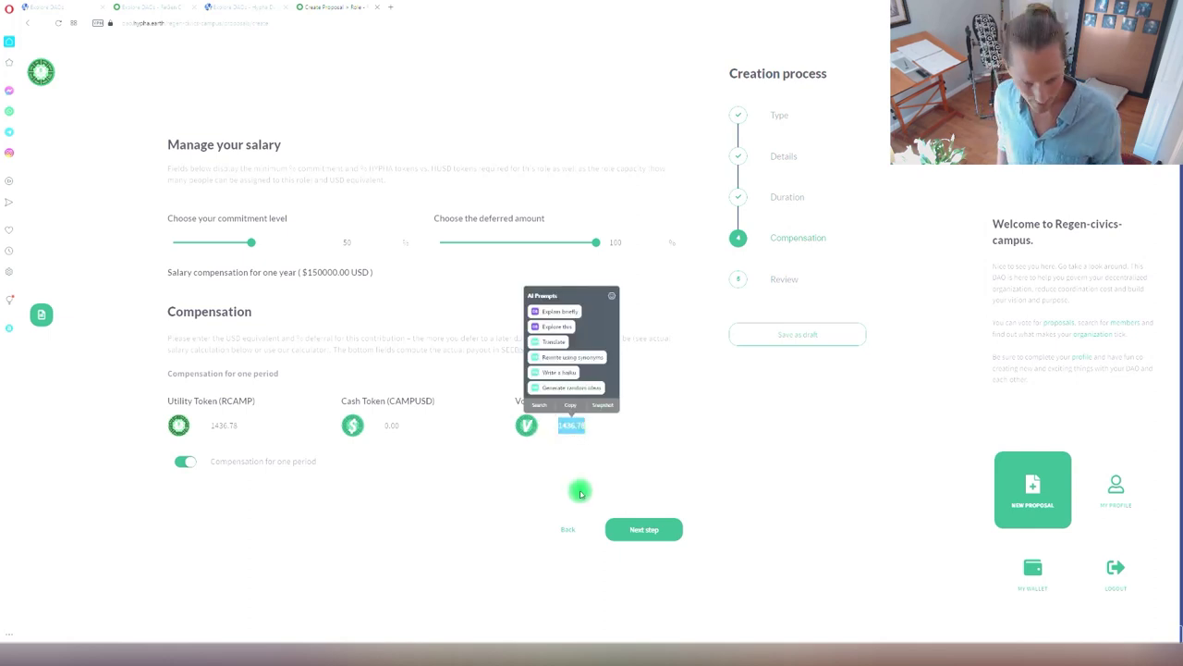
pyautogui.click(181, 462)
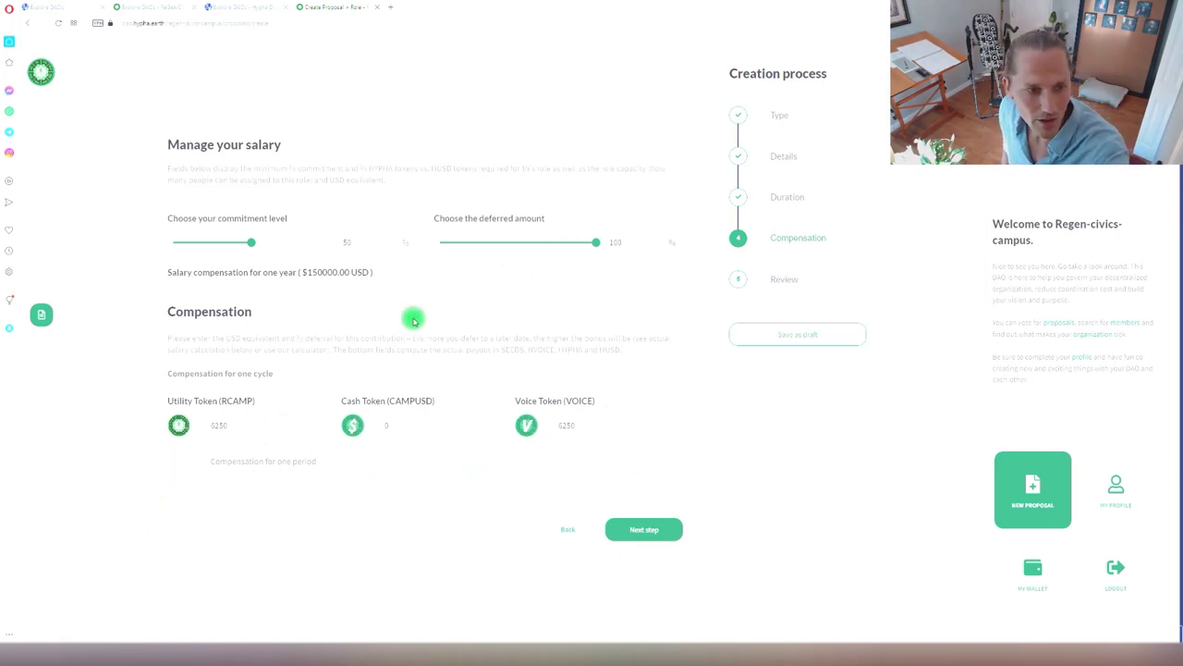
pyautogui.doubleClick(566, 425)
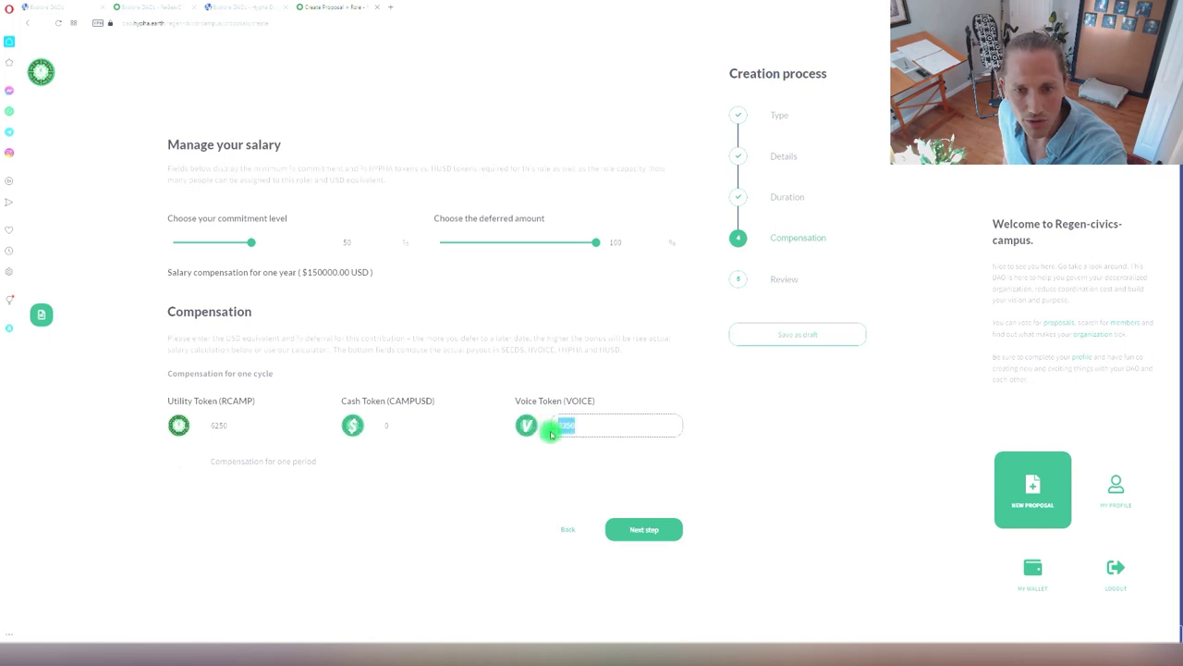
pyautogui.click(529, 469)
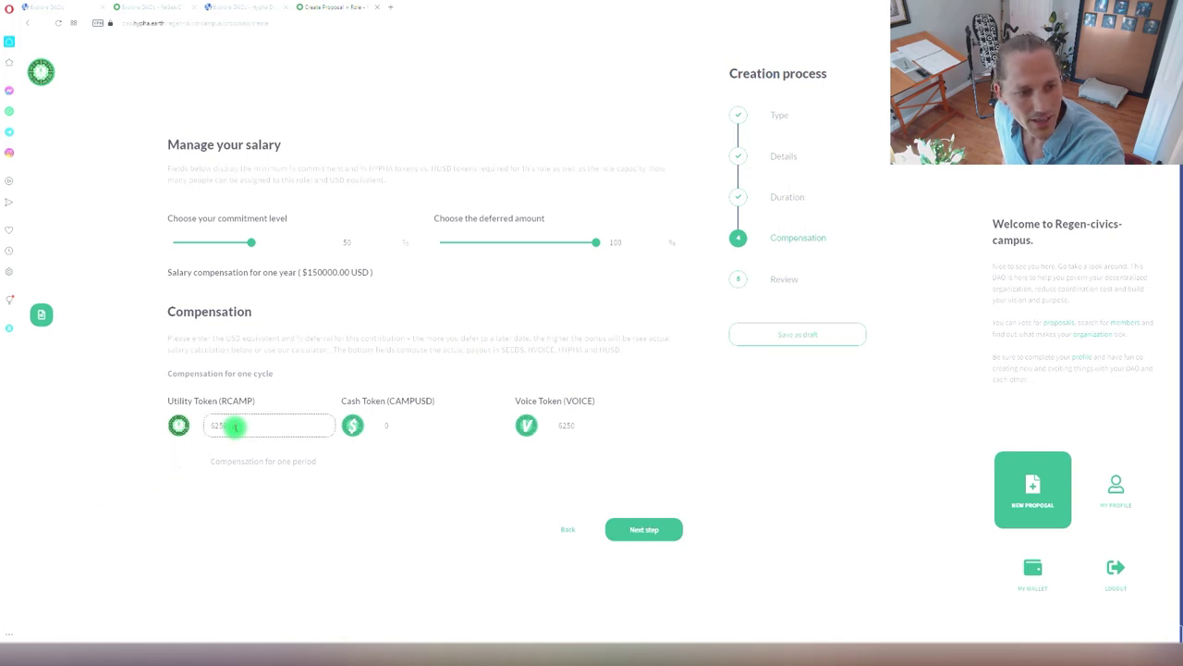
pyautogui.doubleClick(236, 426)
pyautogui.doubleClick(548, 432)
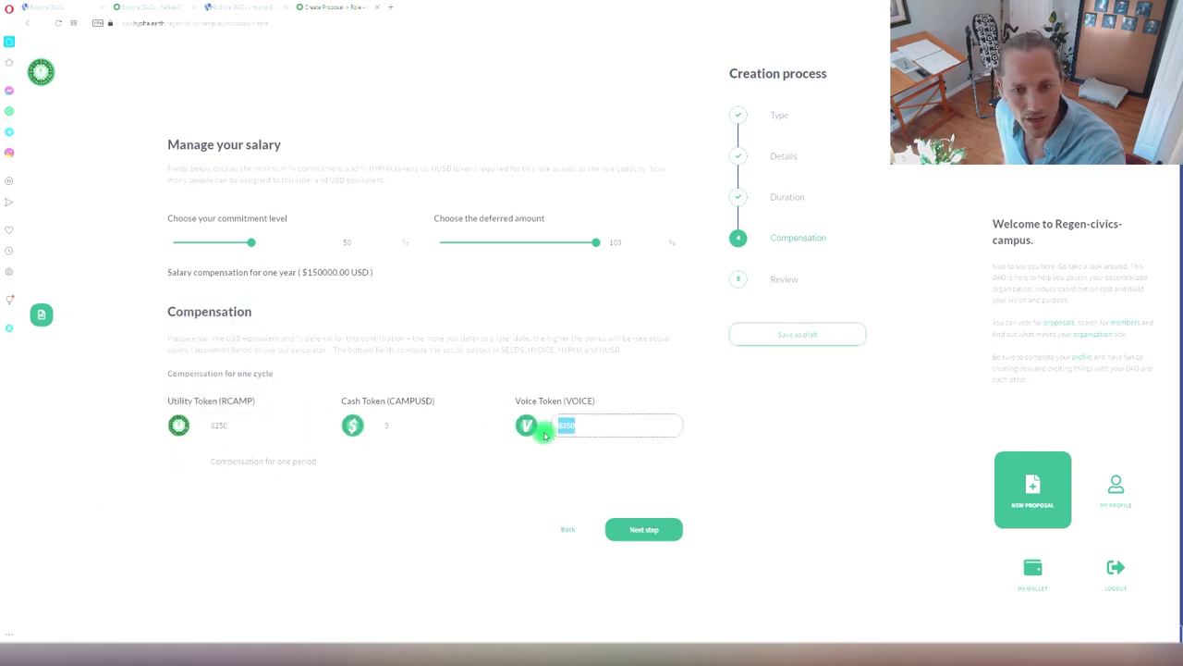
pyautogui.doubleClick(218, 424)
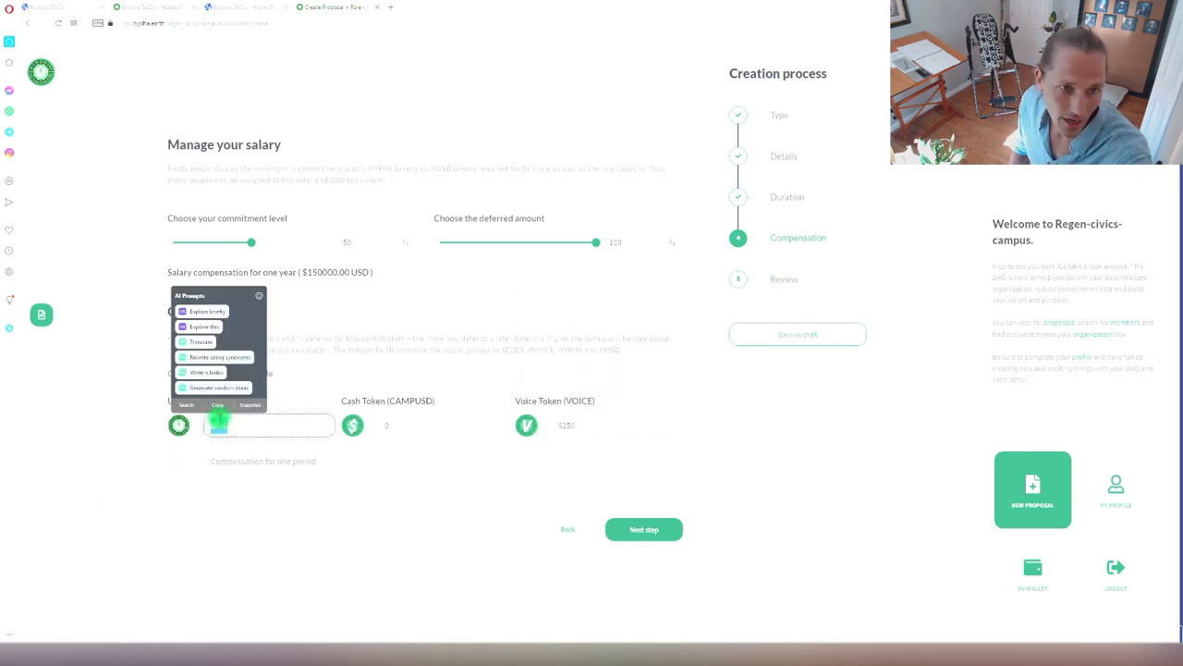
pyautogui.click(337, 372)
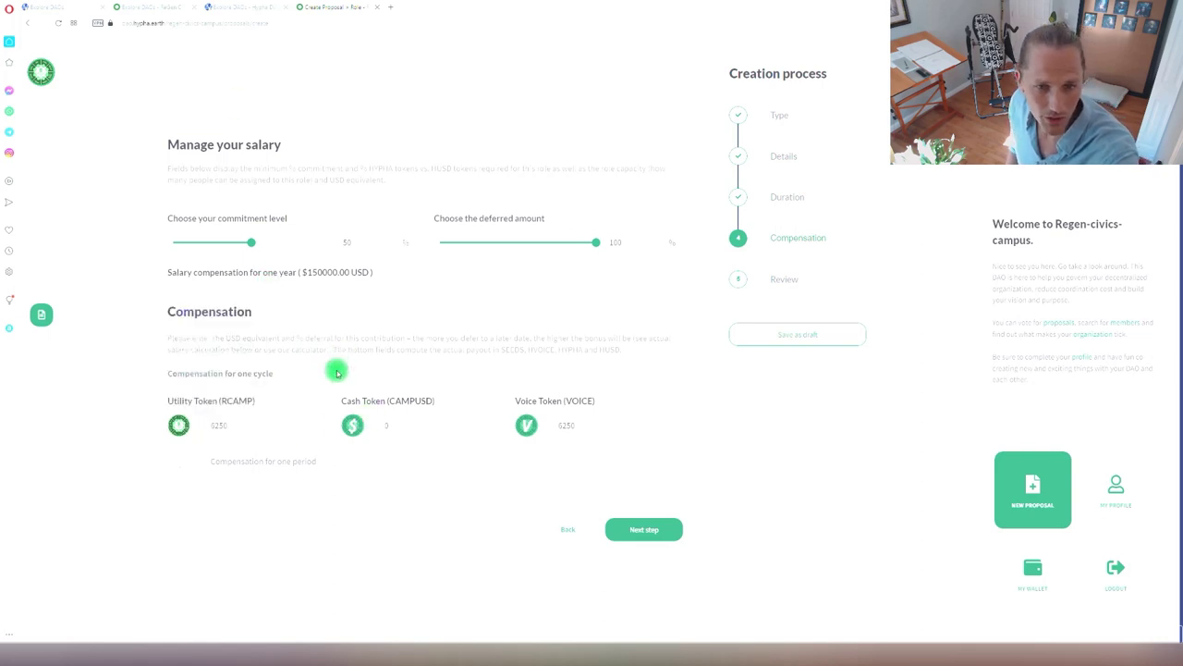
pyautogui.click(573, 426)
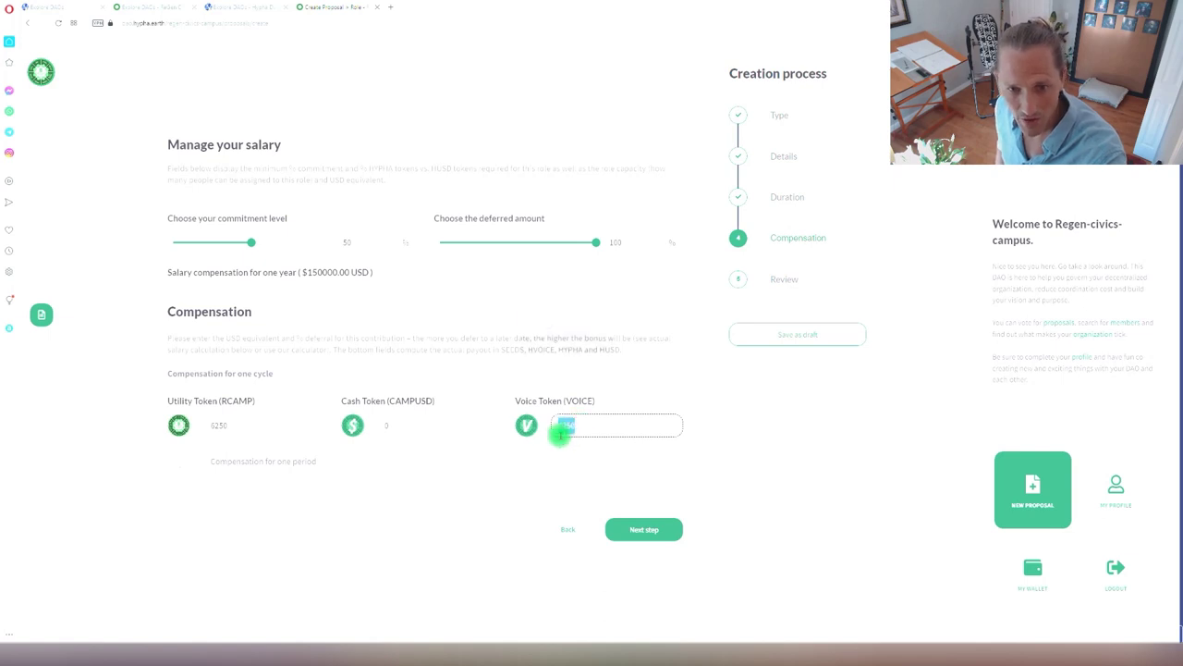
pyautogui.click(561, 432)
pyautogui.click(561, 451)
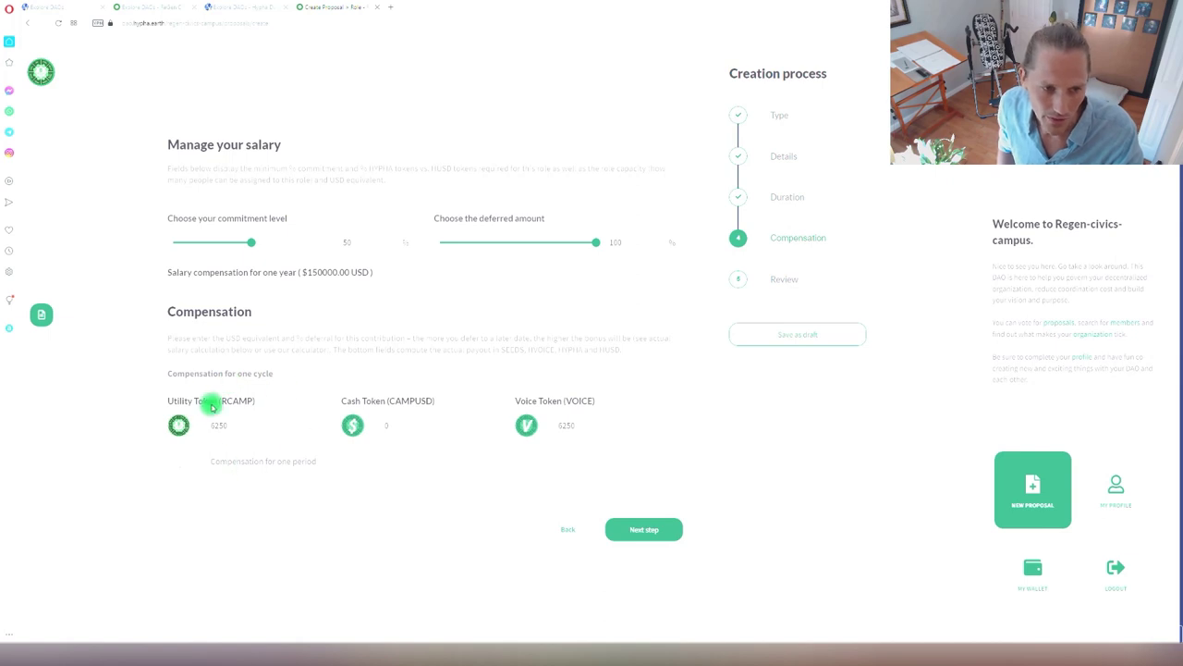
# Step: Proceed to the review of the role application and try to publish it to staging
pyautogui.click(663, 530)
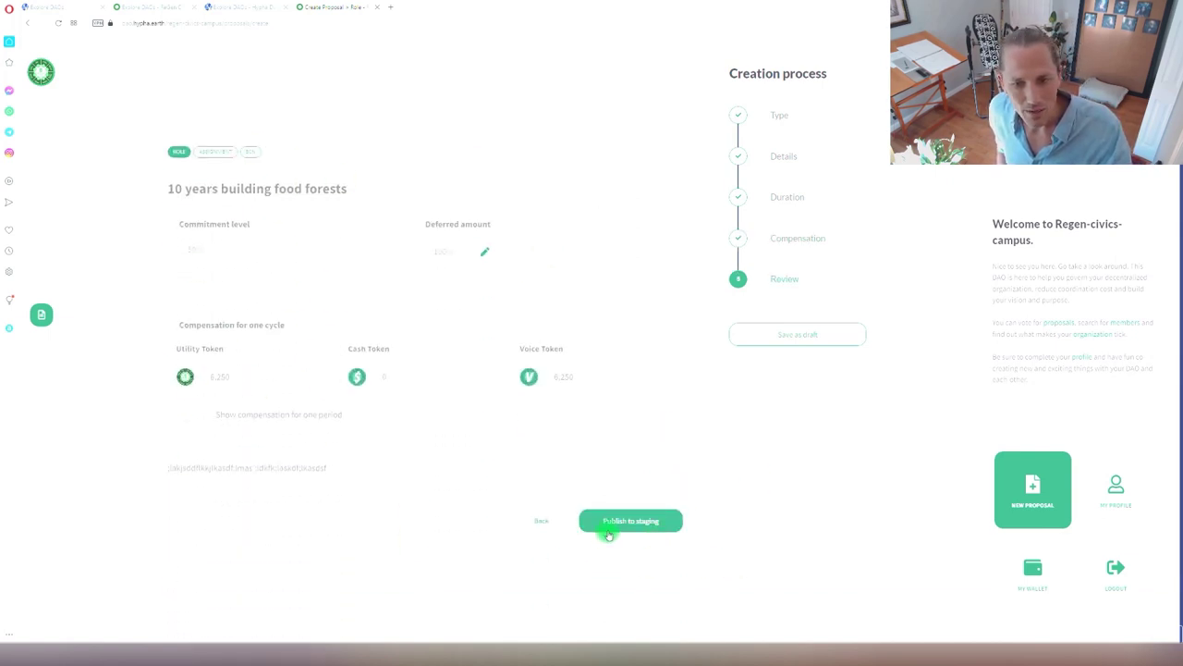
pyautogui.click(634, 520)
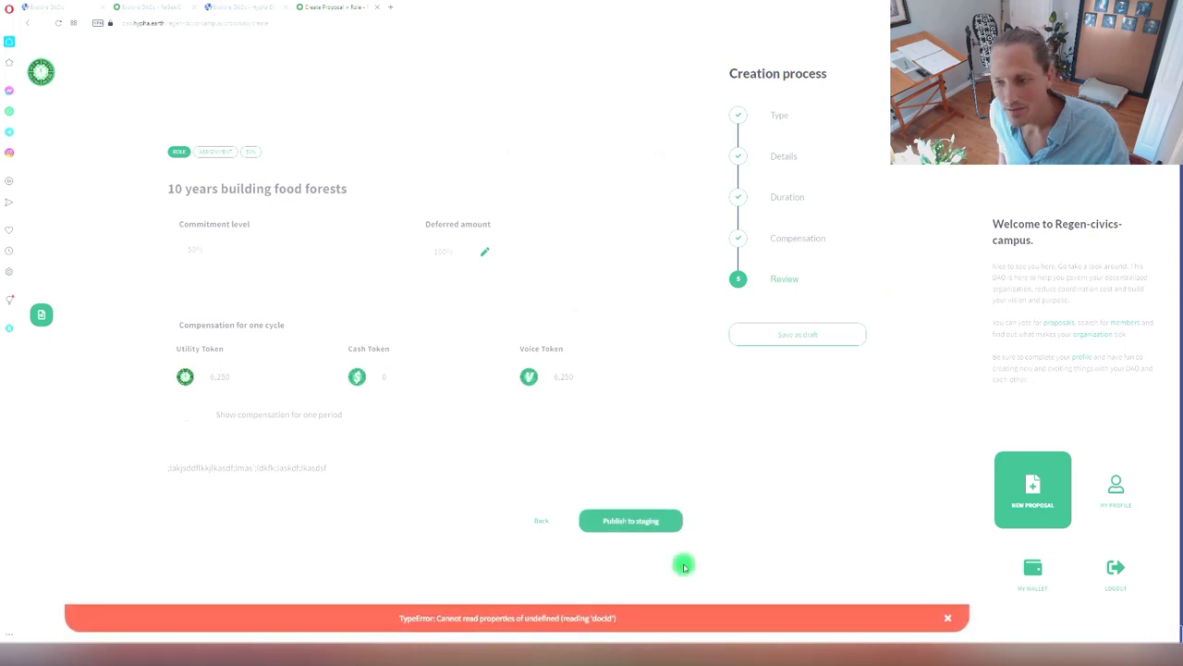
pyautogui.click(951, 617)
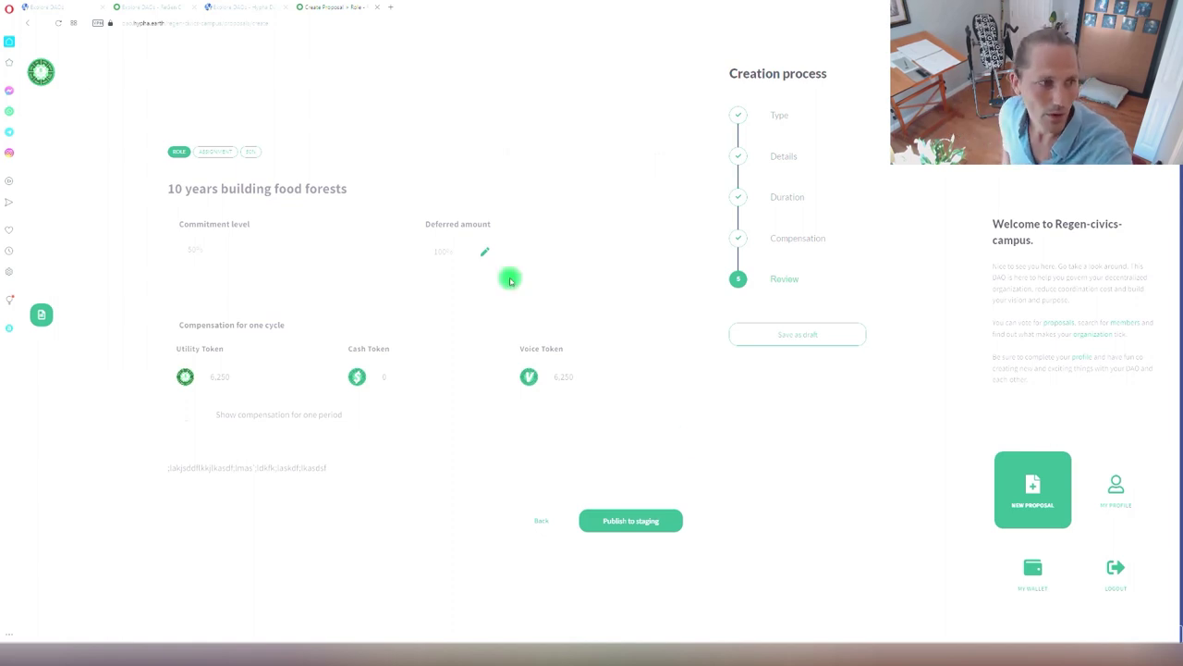
# Step: Leave the role application without saving the draft and look through the campus's staged proposals down to the proposal history
pyautogui.click(41, 316)
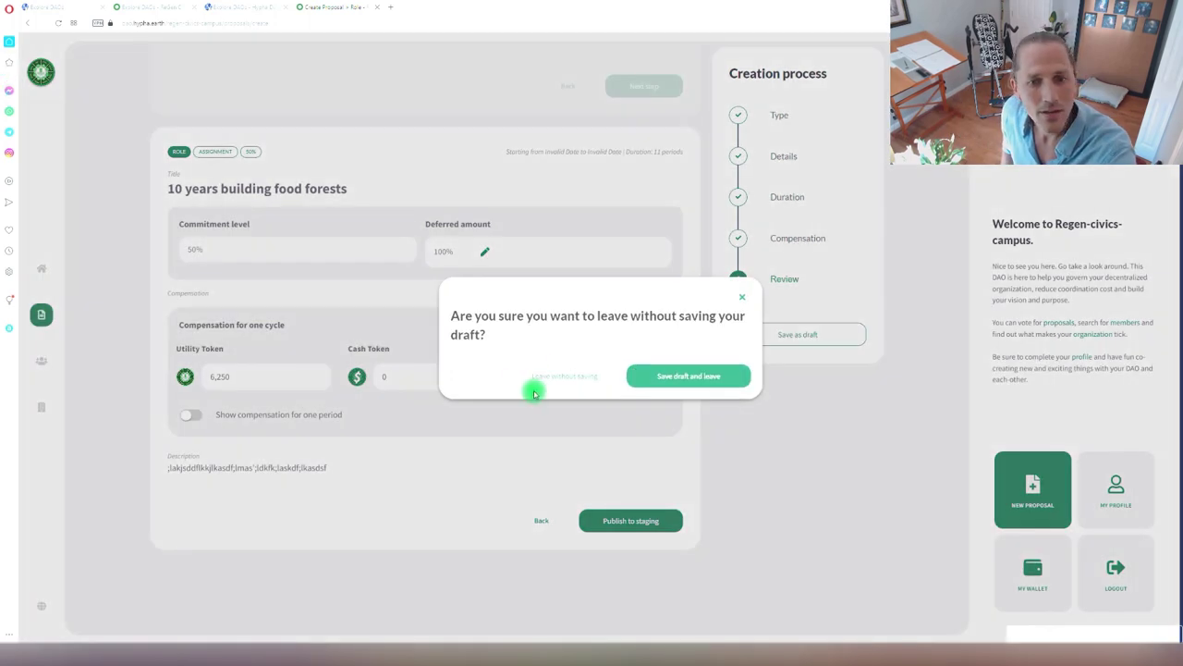
pyautogui.click(575, 368)
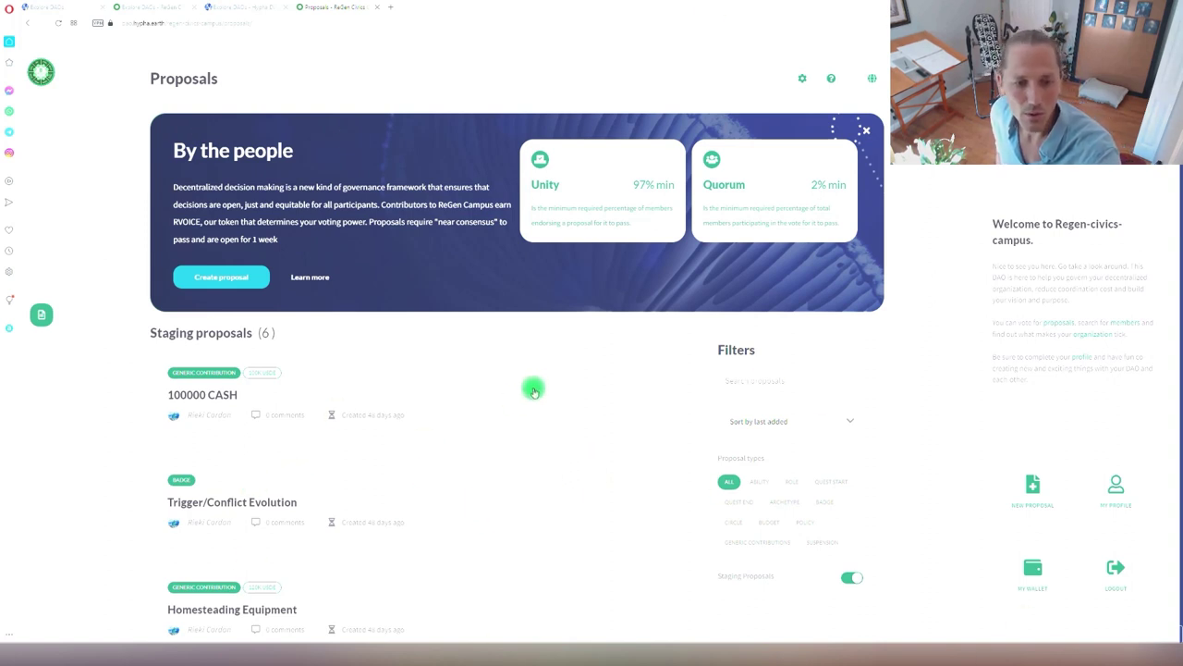
pyautogui.scroll(-3, 523, 435)
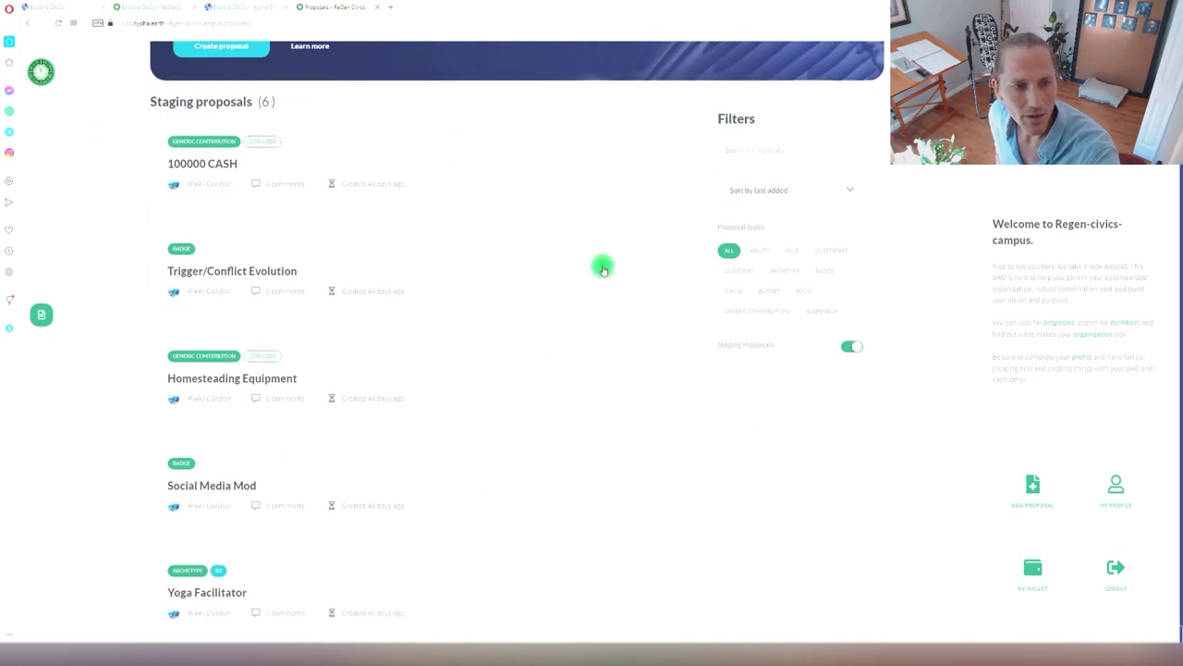
pyautogui.scroll(-3, 499, 444)
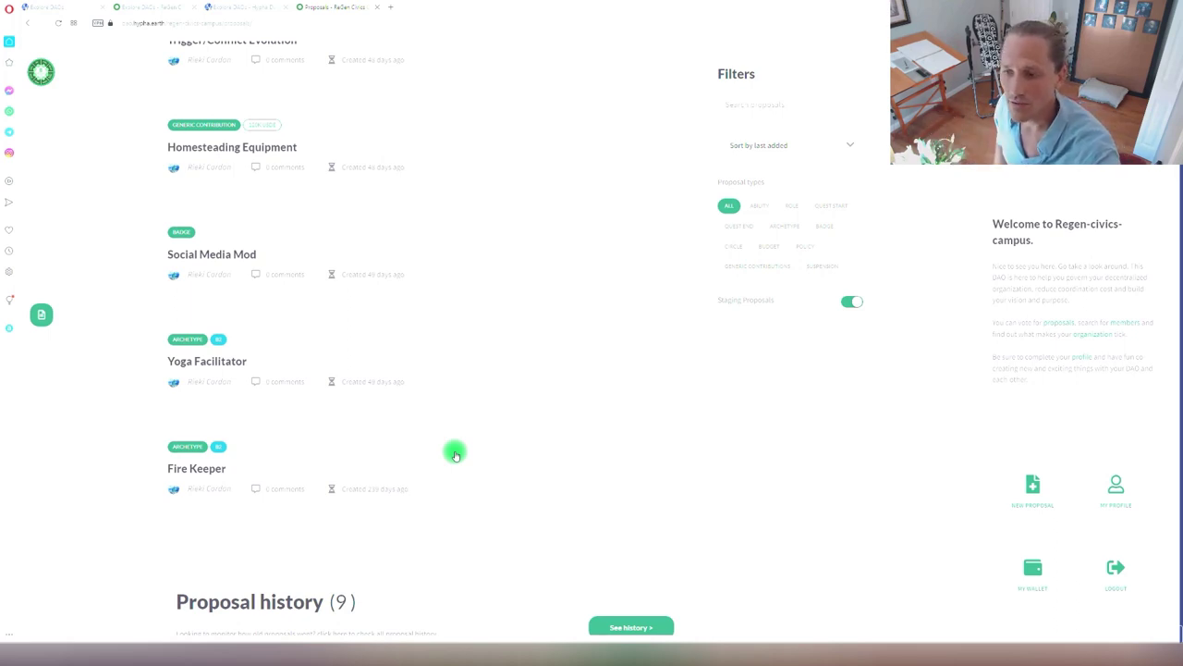
# Step: Leave the campus proposals for the DAO directory and open the Hypha DAO in a separate tab
pyautogui.scroll(5, 407, 398)
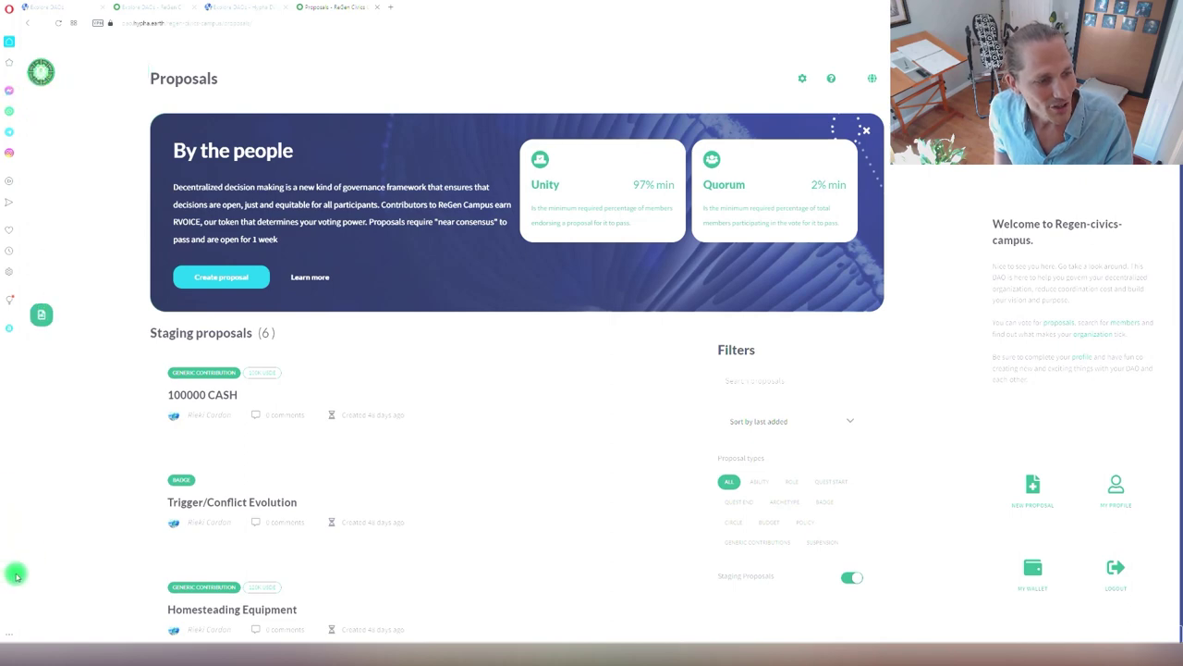
pyautogui.click(40, 604)
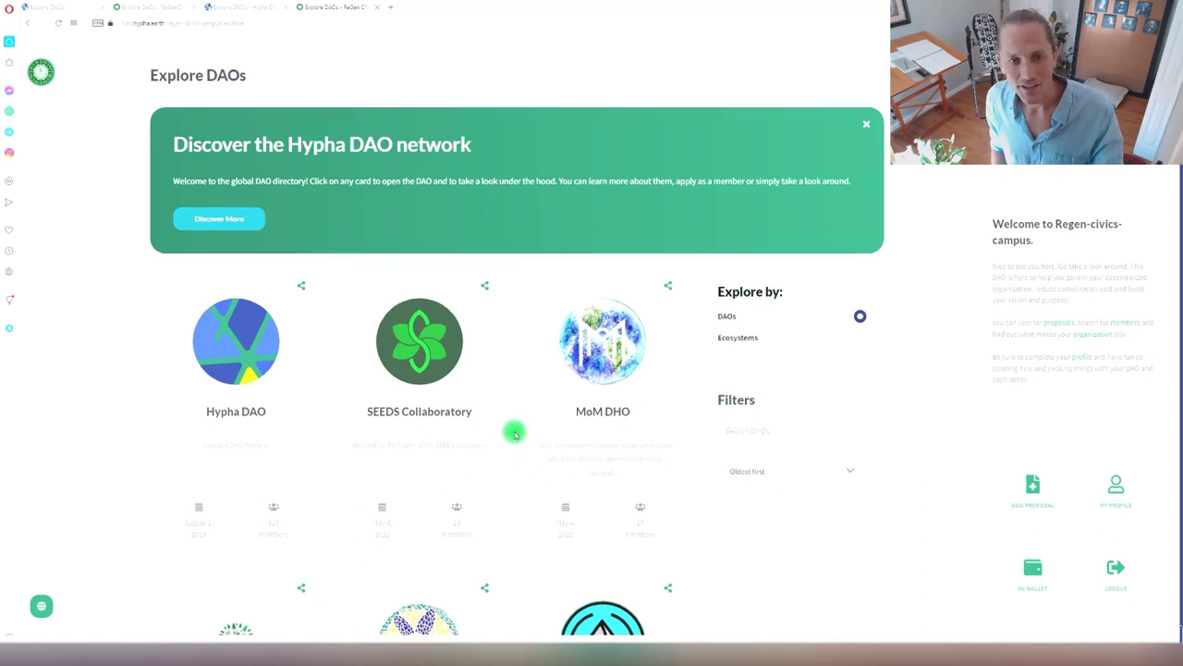
pyautogui.scroll(-3, 515, 433)
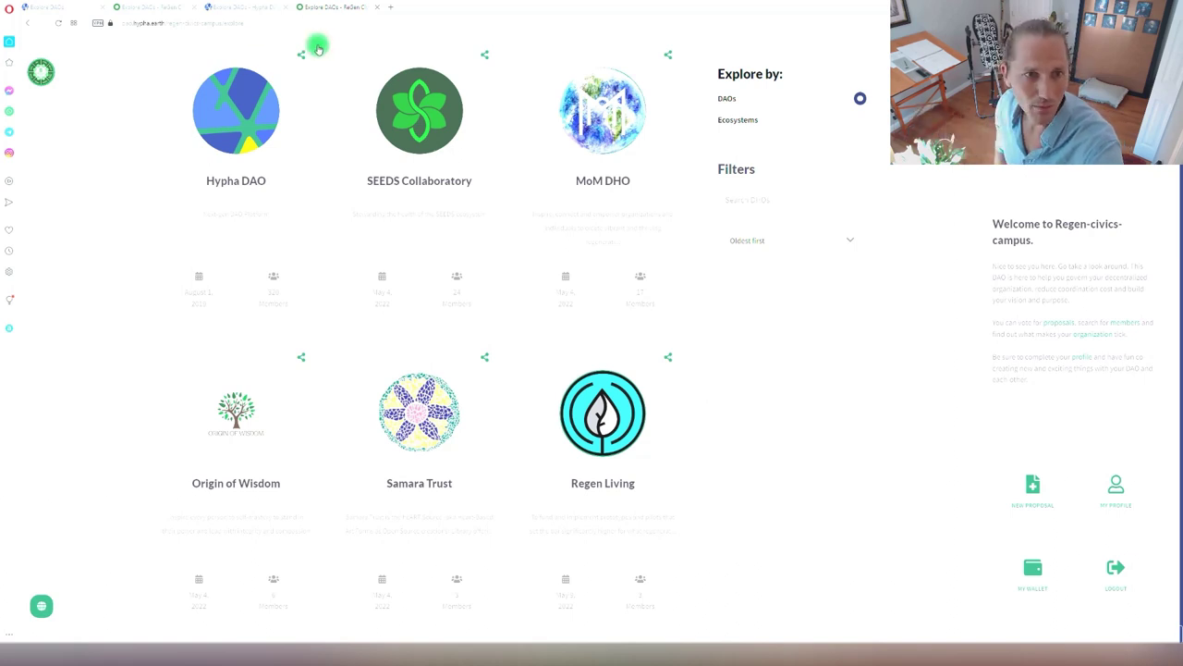
pyautogui.click(220, 189)
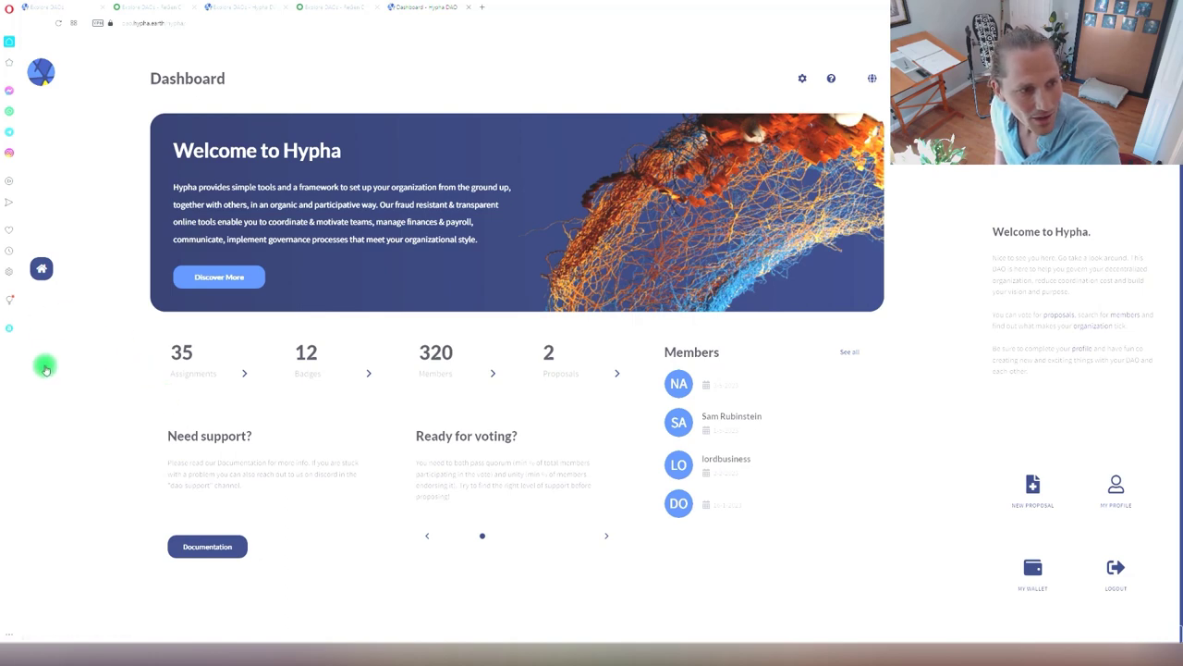
# Step: Look through the Hypha DAO's staging and active proposals and highlight the number of proposals in its history
pyautogui.scroll(-1, 312, 484)
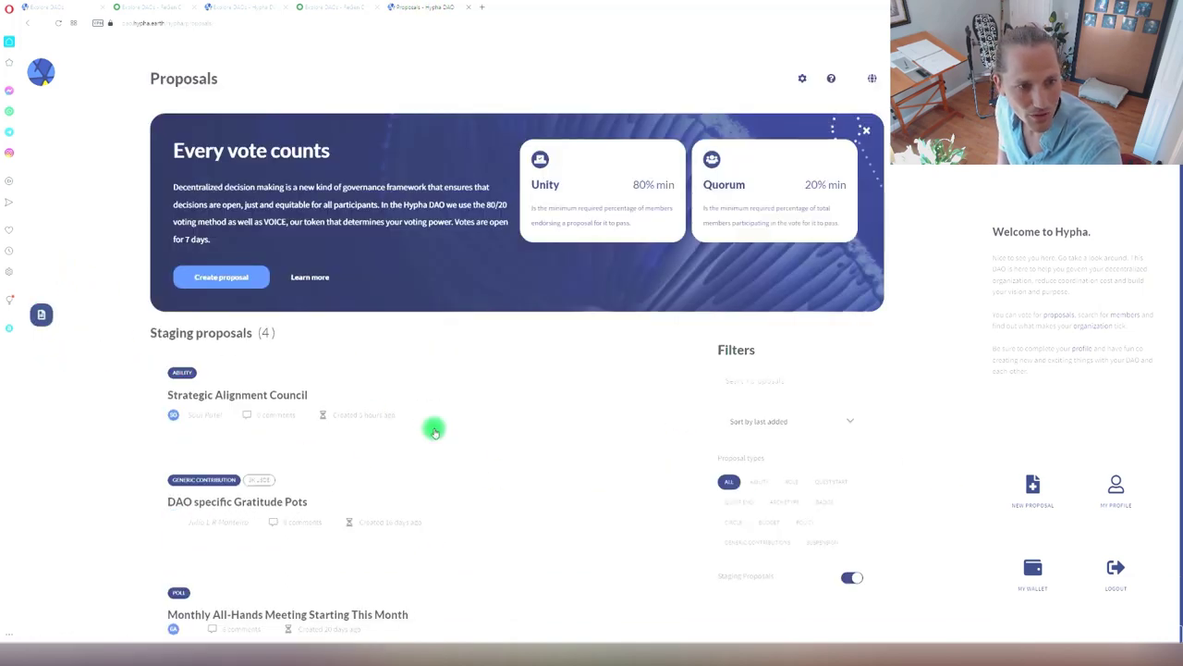
pyautogui.scroll(-3, 434, 425)
pyautogui.scroll(-3, 456, 441)
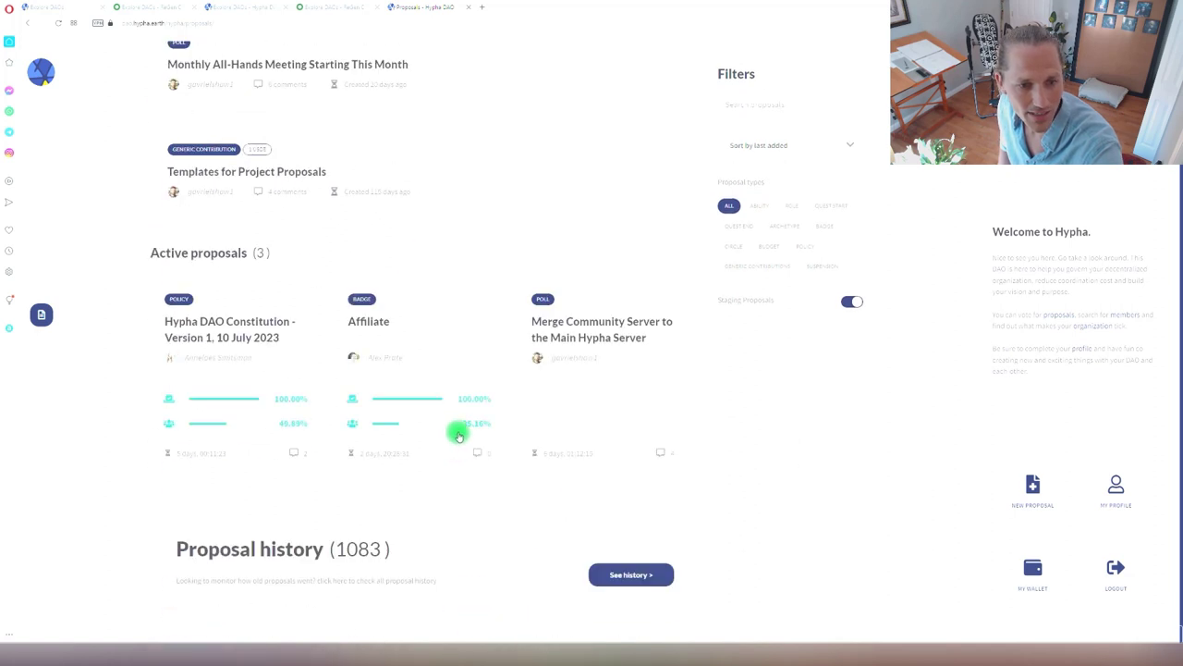
pyautogui.moveTo(386, 549); pyautogui.dragTo(329, 552)
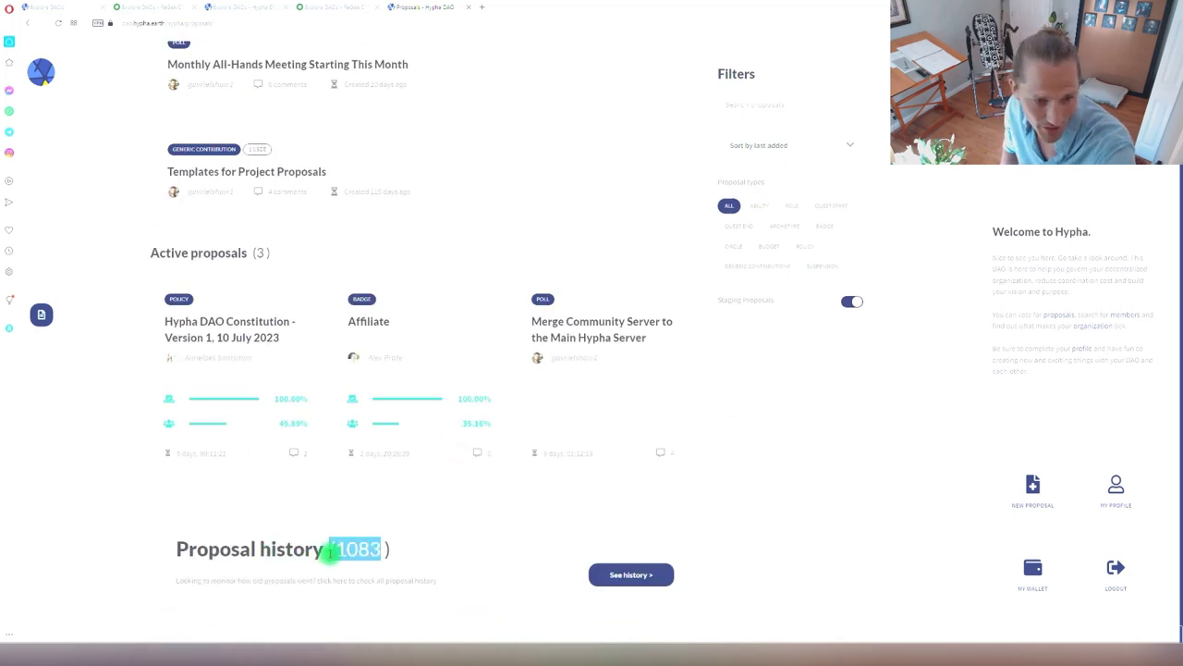
pyautogui.click(412, 552)
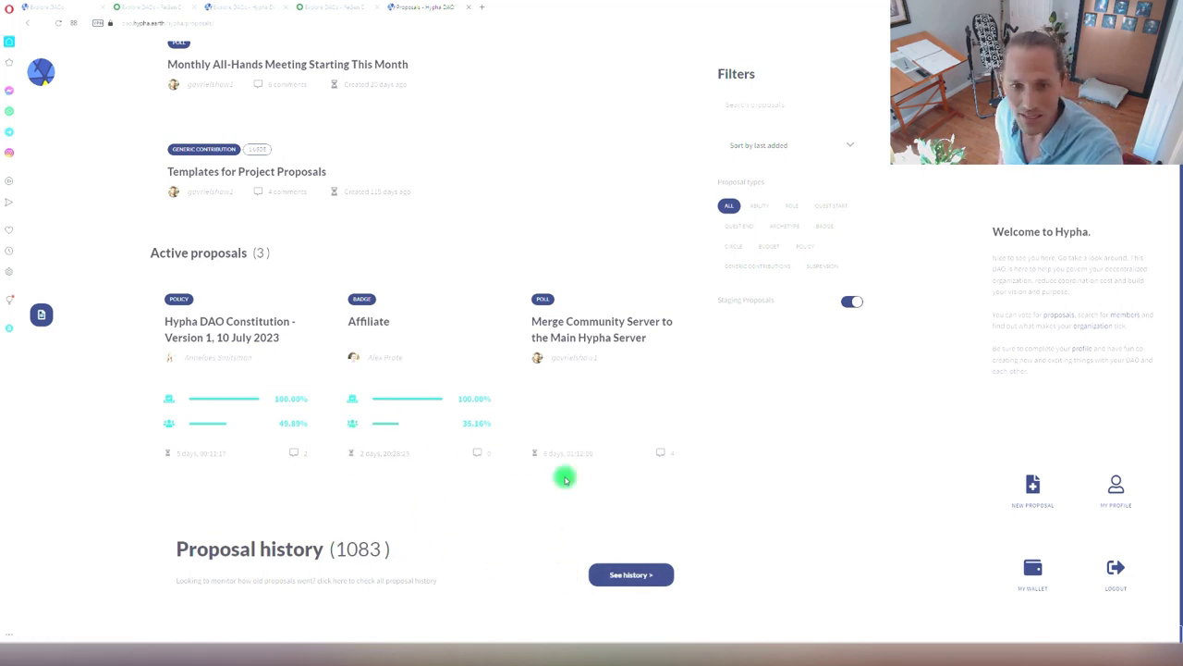
# Step: Start a new proposal in the Hypha DAO and choose Role under the recurring assignments
pyautogui.click(1014, 493)
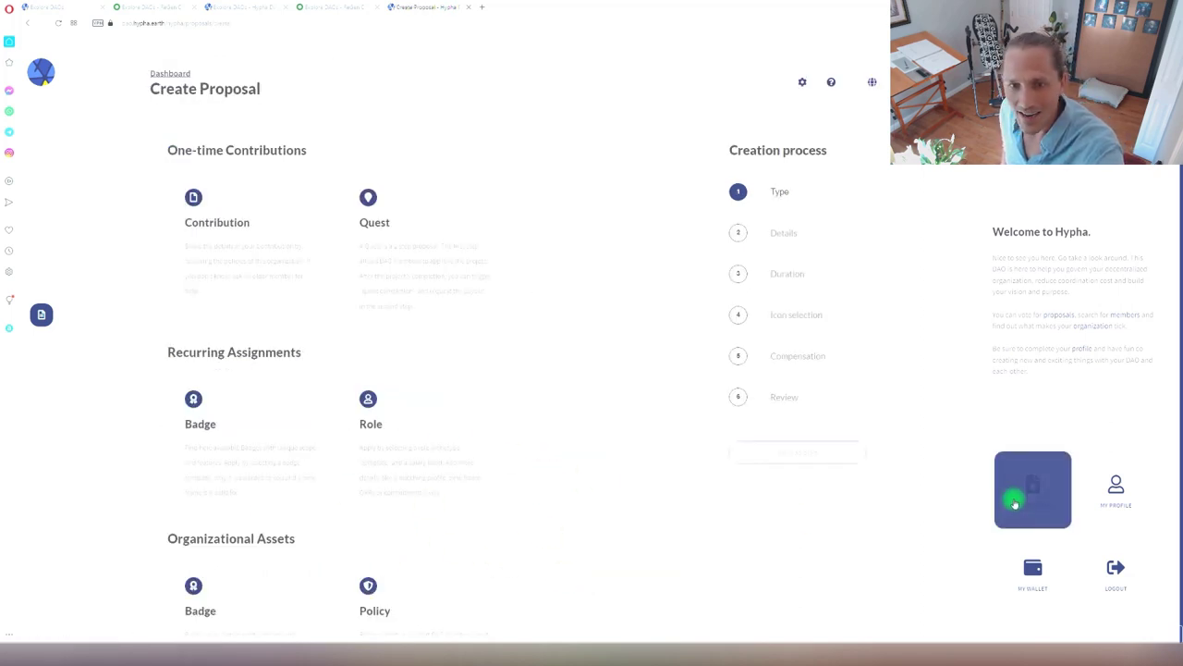
pyautogui.scroll(-3, 270, 446)
pyautogui.click(402, 204)
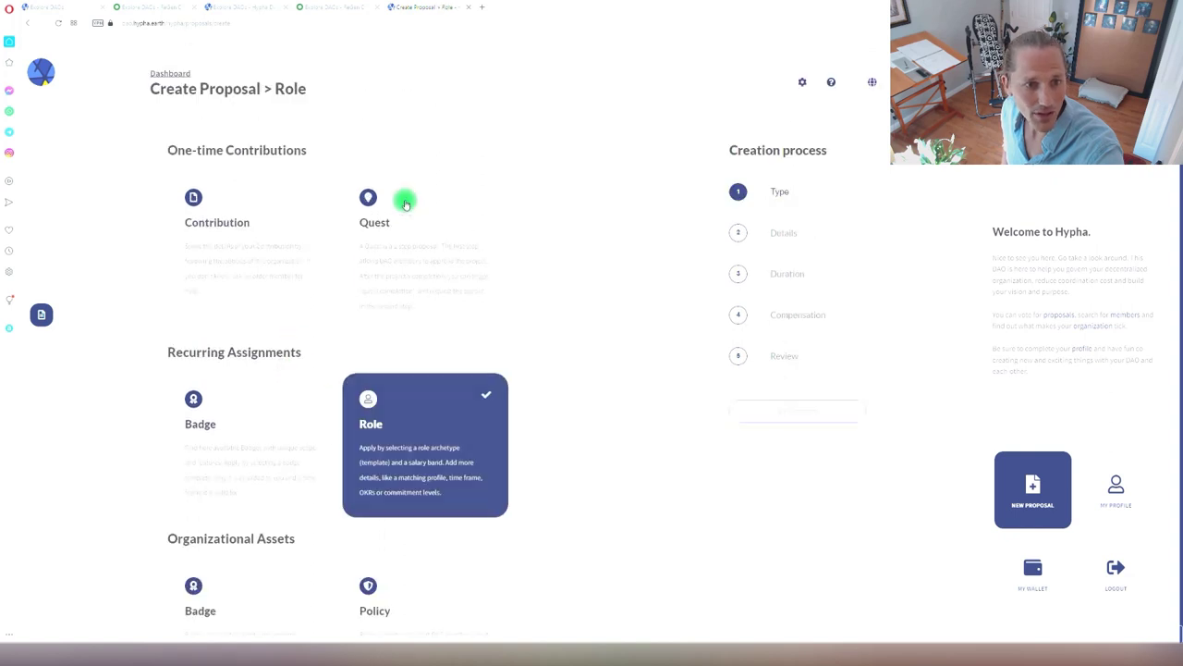
pyautogui.scroll(-3, 430, 457)
pyautogui.scroll(2, 434, 555)
pyautogui.scroll(-2, 432, 586)
# Step: Browse the list of available role archetypes for the Hypha DAO and leave it without choosing one
pyautogui.click(406, 476)
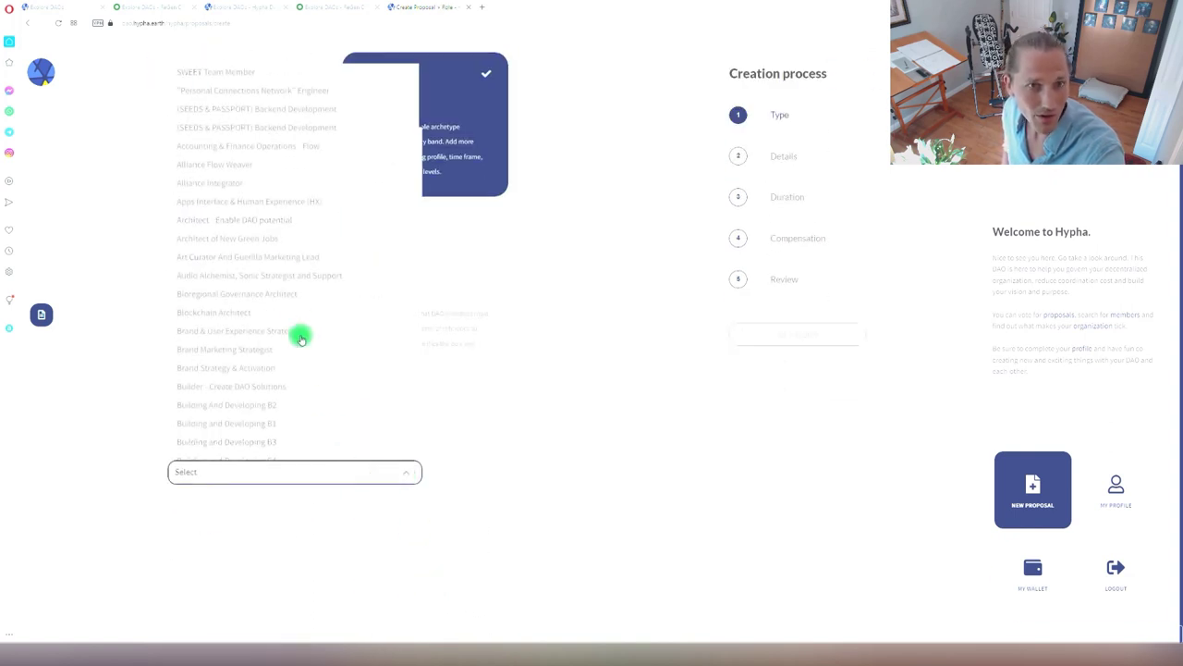
pyautogui.scroll(-3, 310, 194)
pyautogui.scroll(-15, 310, 201)
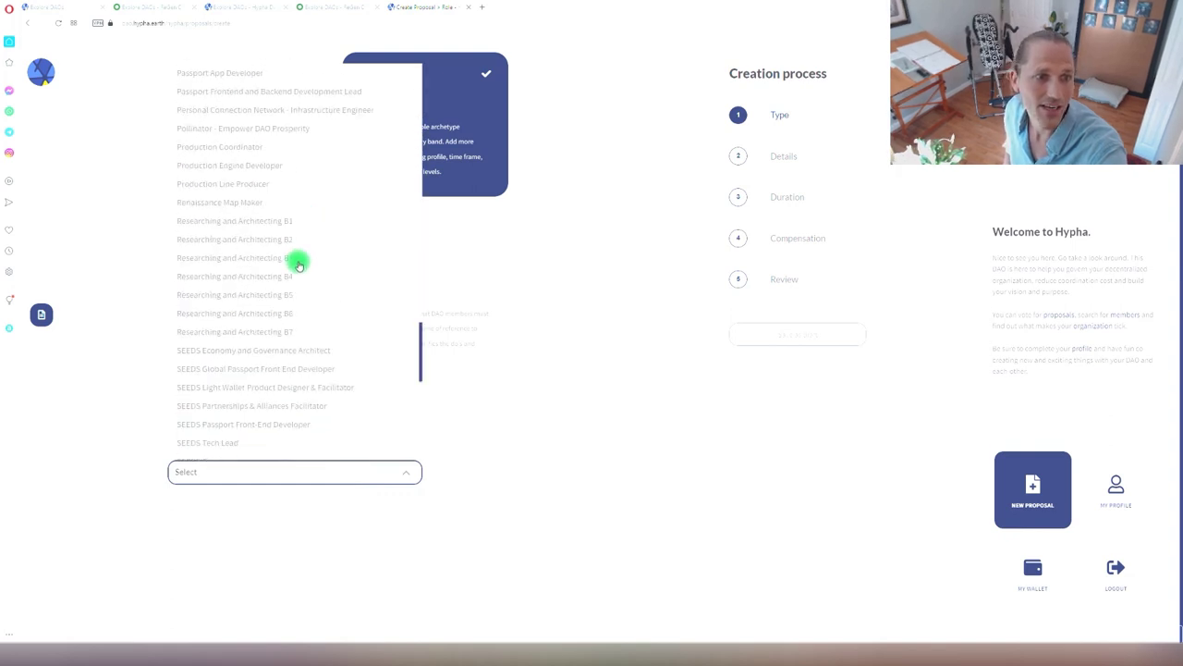
pyautogui.scroll(20, 278, 242)
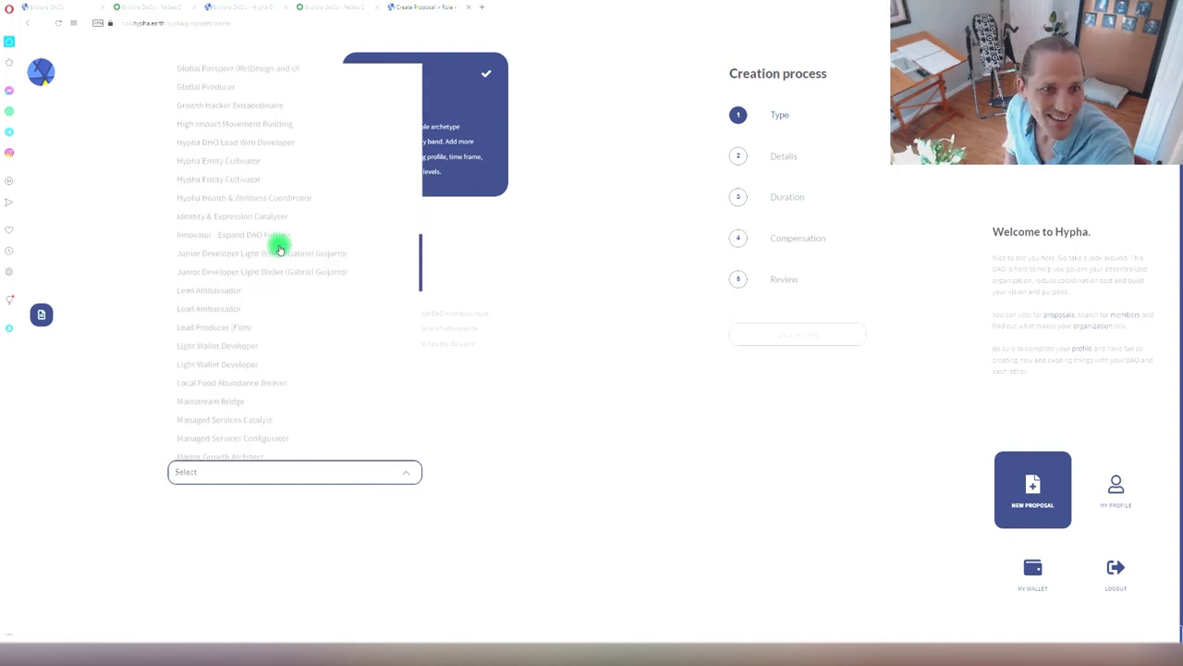
pyautogui.click(583, 253)
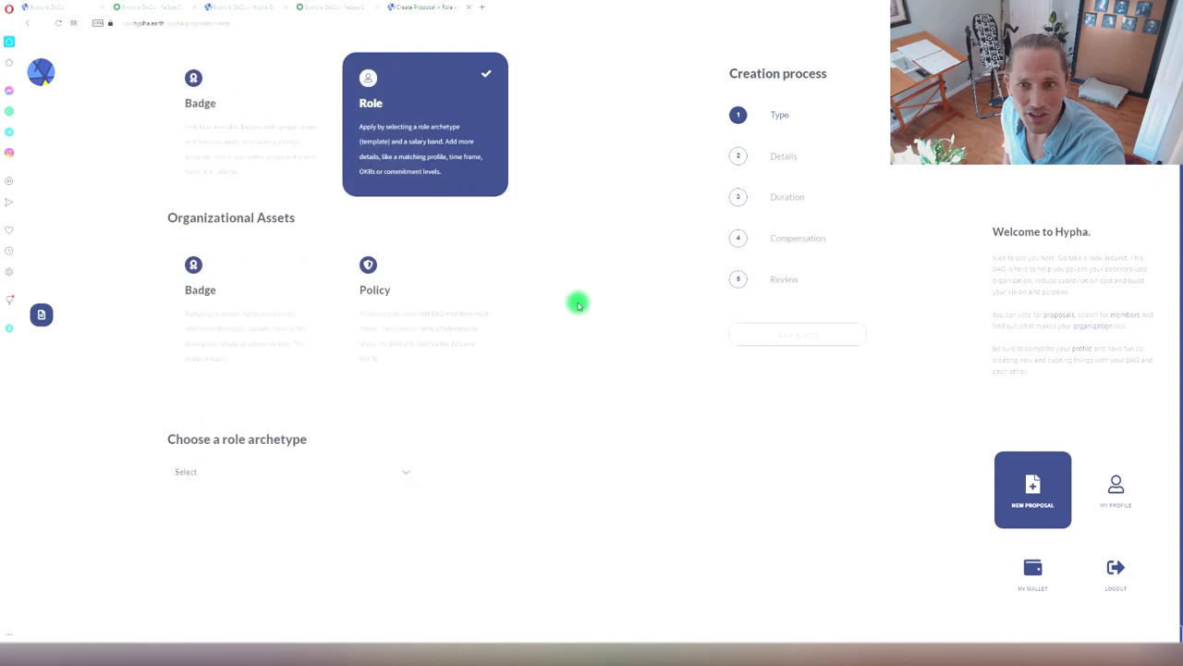
pyautogui.scroll(3, 579, 302)
pyautogui.scroll(-1, 515, 400)
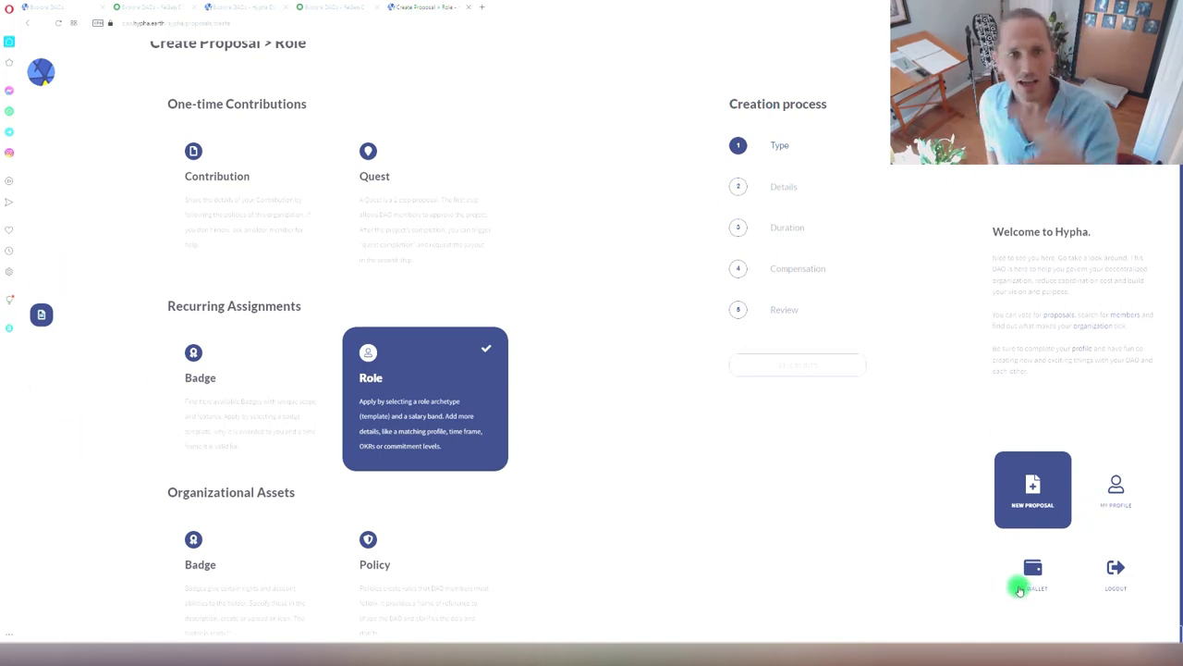
# Step: Open the member's own profile and sign the login request in the Anchor wallet, authorizing it with the Anchor password
pyautogui.click(1107, 521)
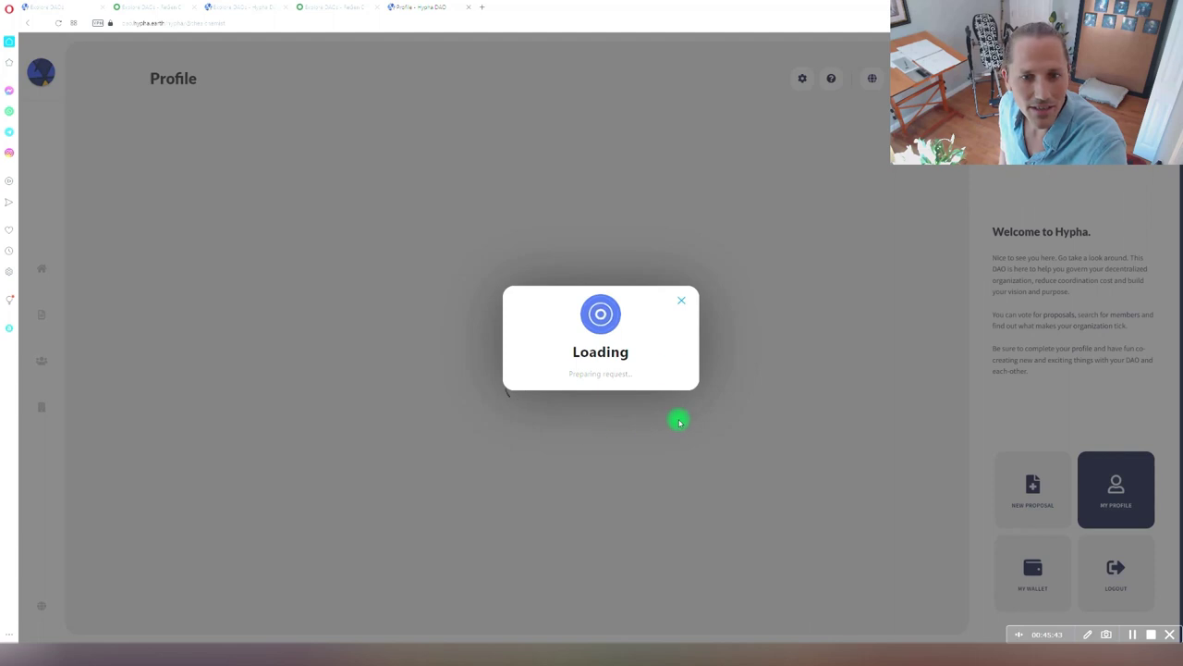
pyautogui.click(599, 396)
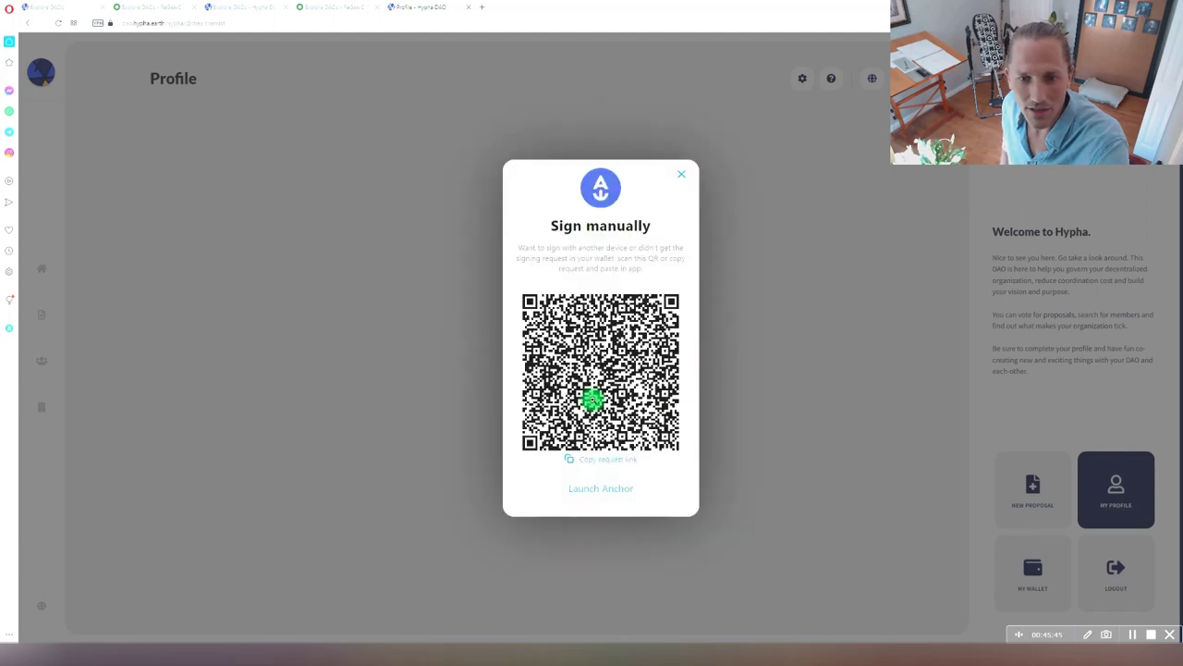
pyautogui.click(602, 487)
pyautogui.click(648, 95)
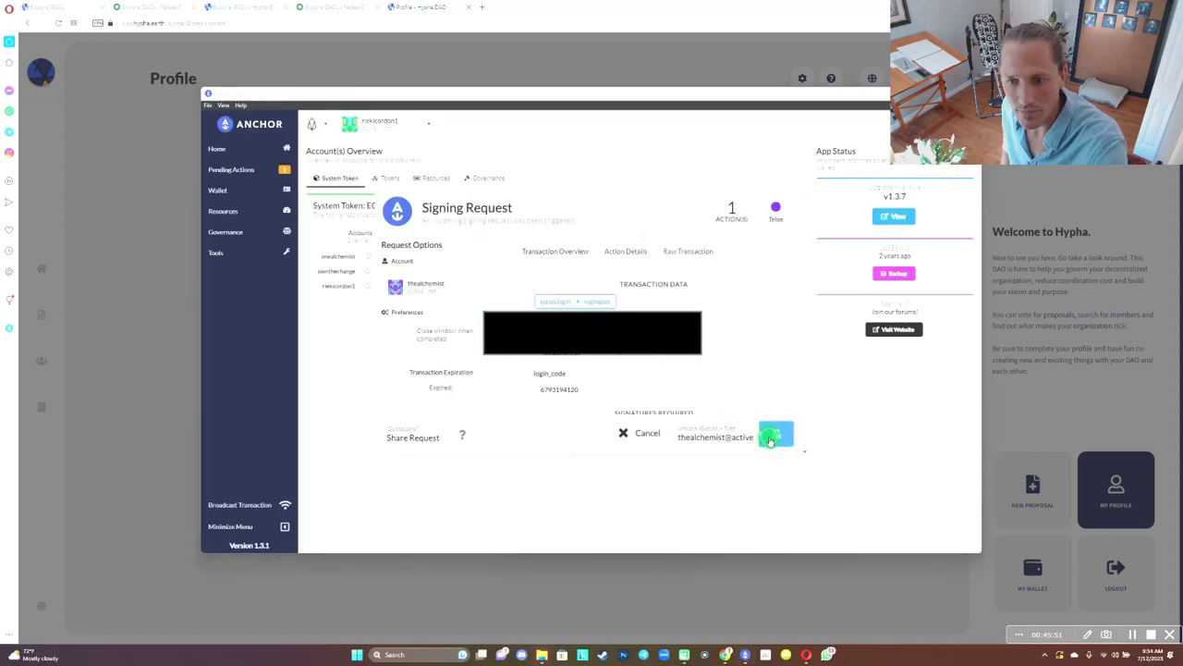
pyautogui.click(773, 436)
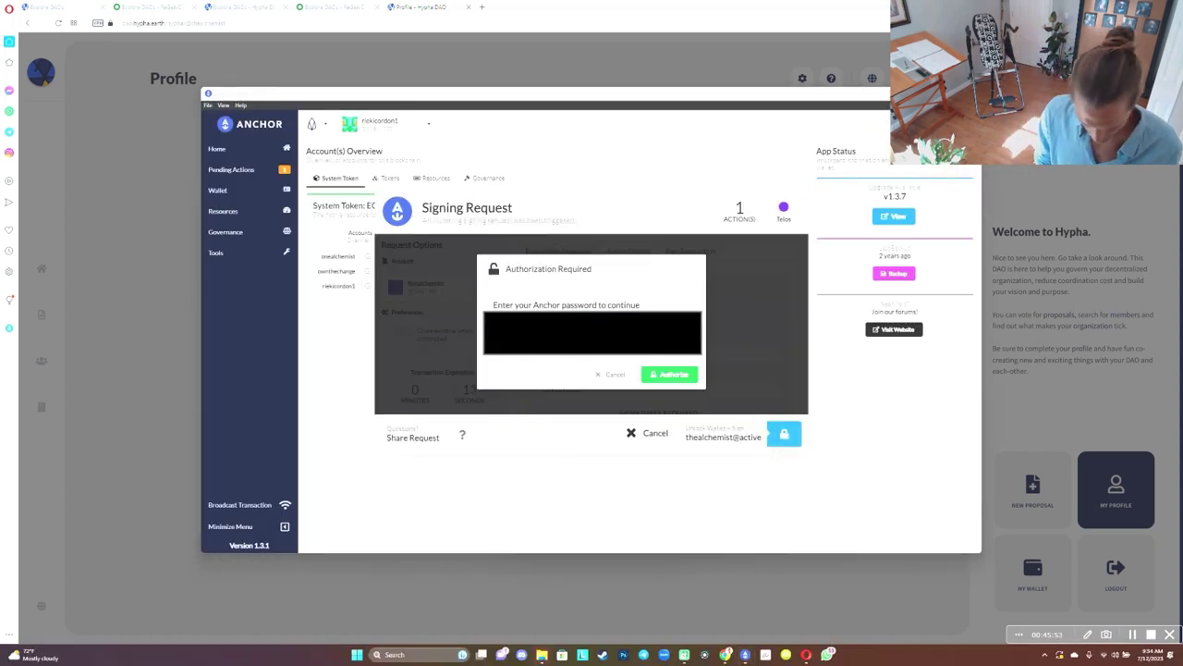
pyautogui.press('Return')
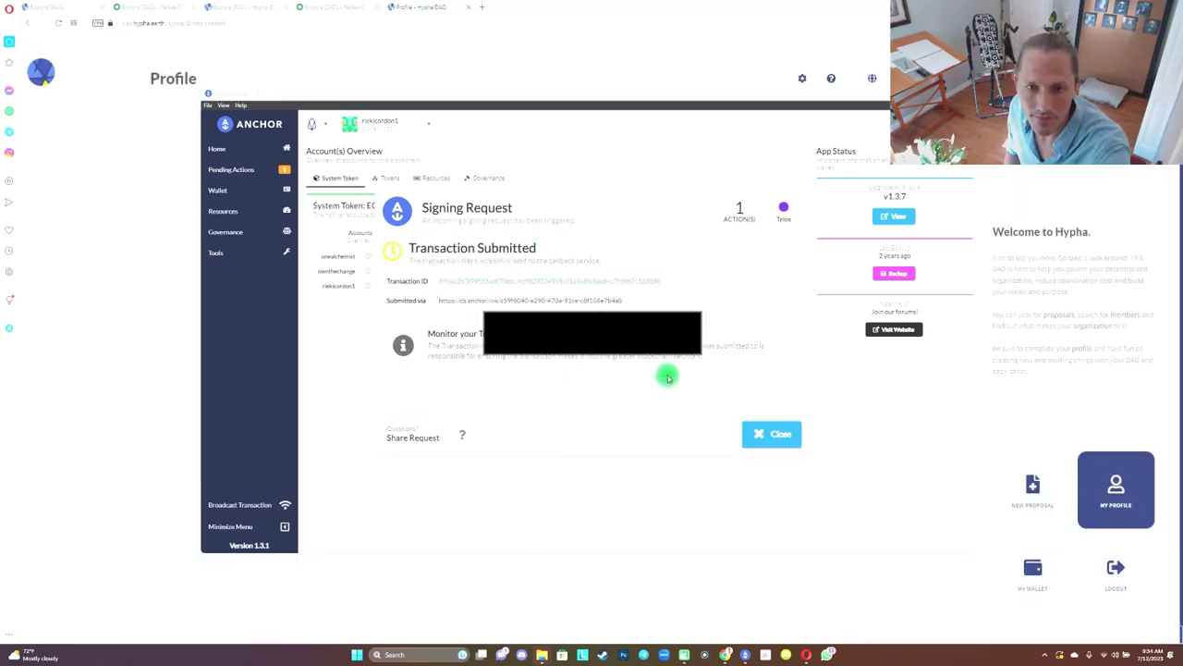
pyautogui.click(767, 437)
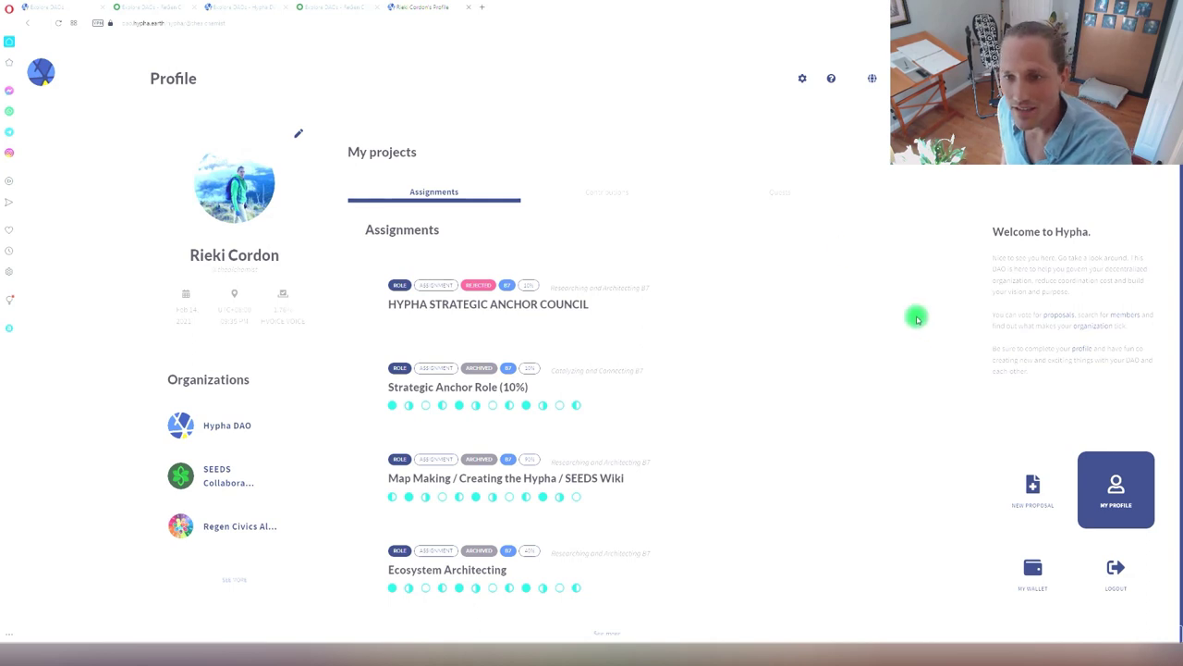
# Step: Review the profile's assignments, organizations, badges, wallet balances, wallet addresses and About text
pyautogui.scroll(-3, 896, 329)
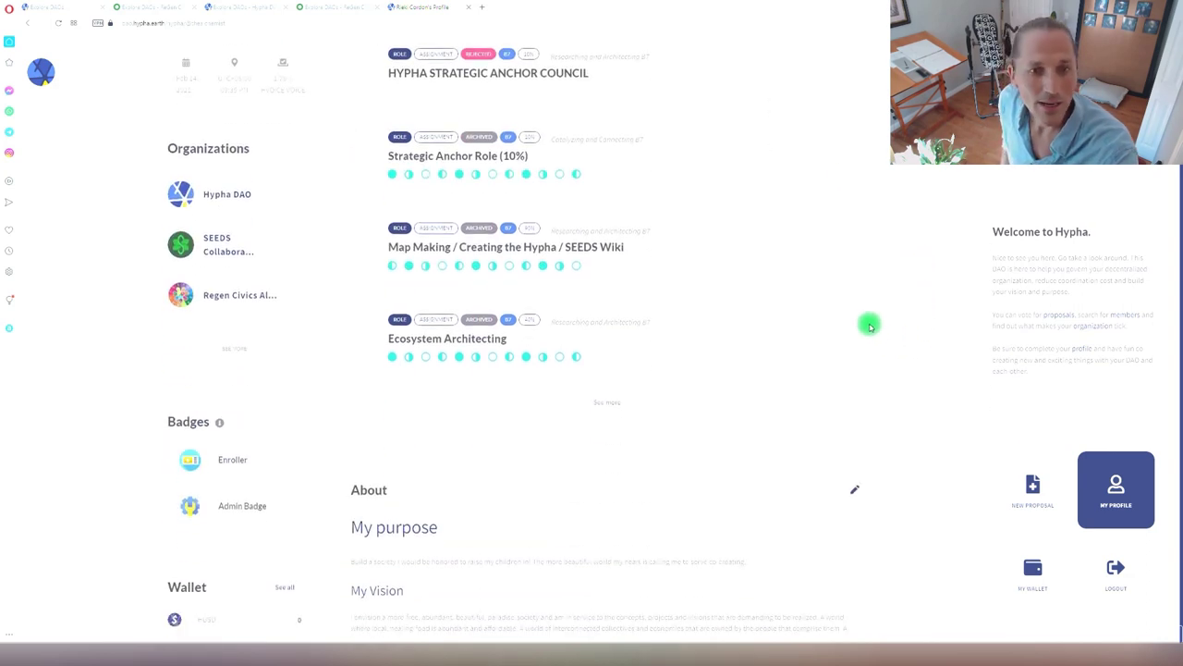
pyautogui.scroll(2, 869, 323)
pyautogui.scroll(1, 869, 325)
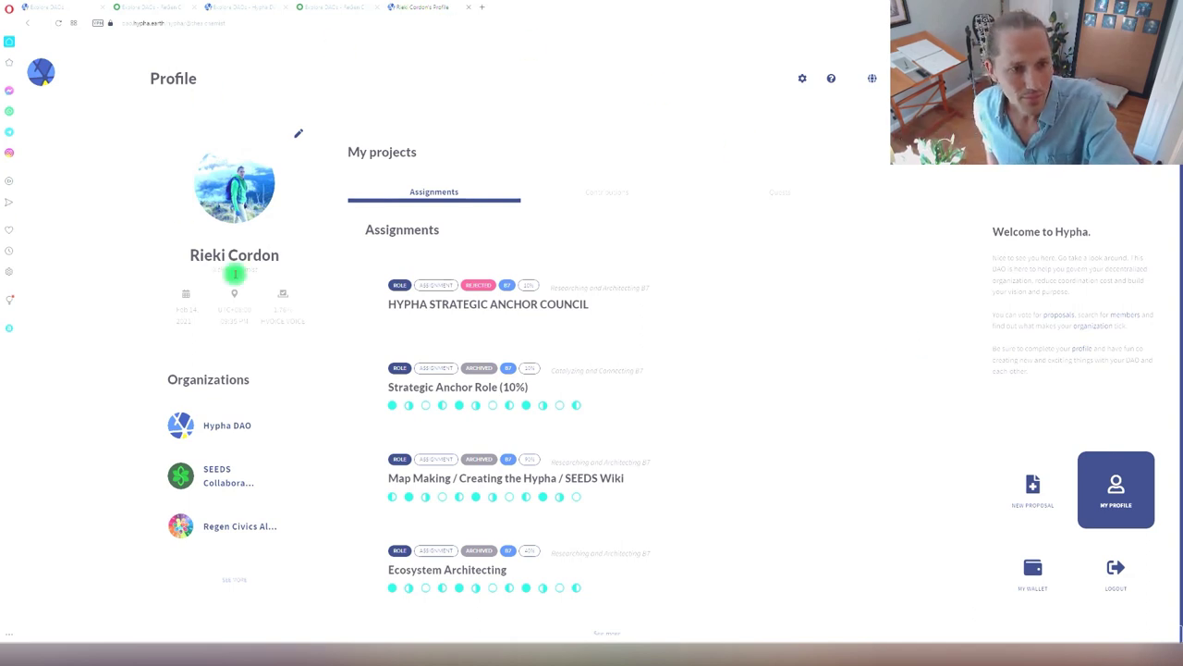
pyautogui.scroll(-3, 314, 379)
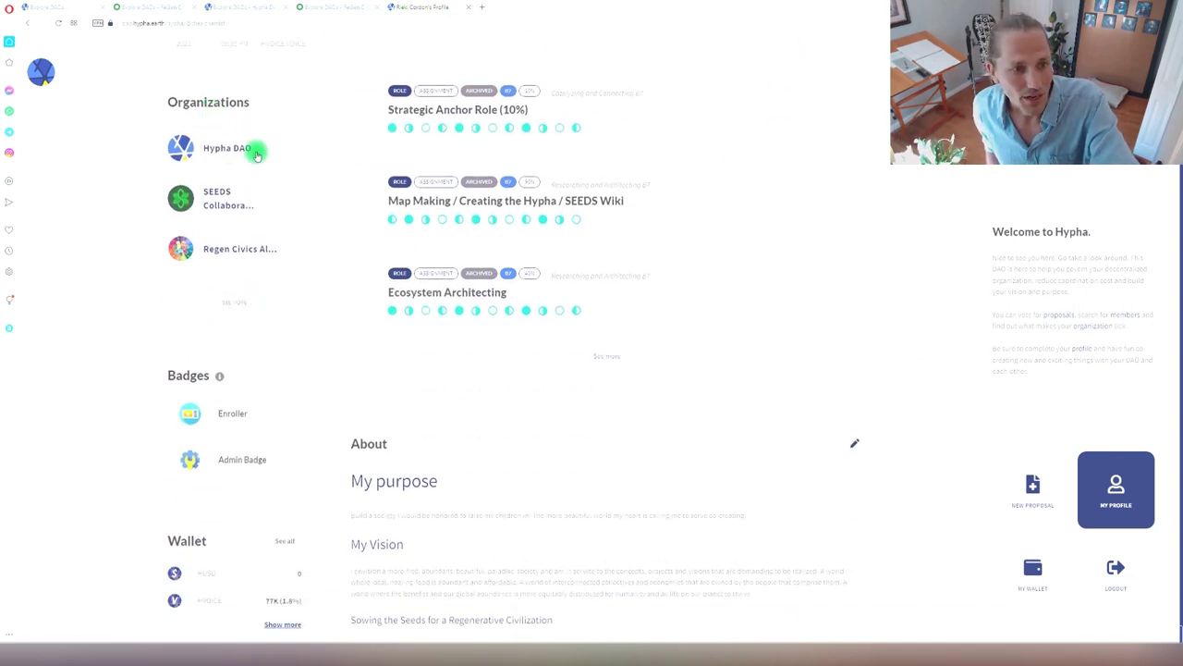
pyautogui.scroll(-1, 194, 277)
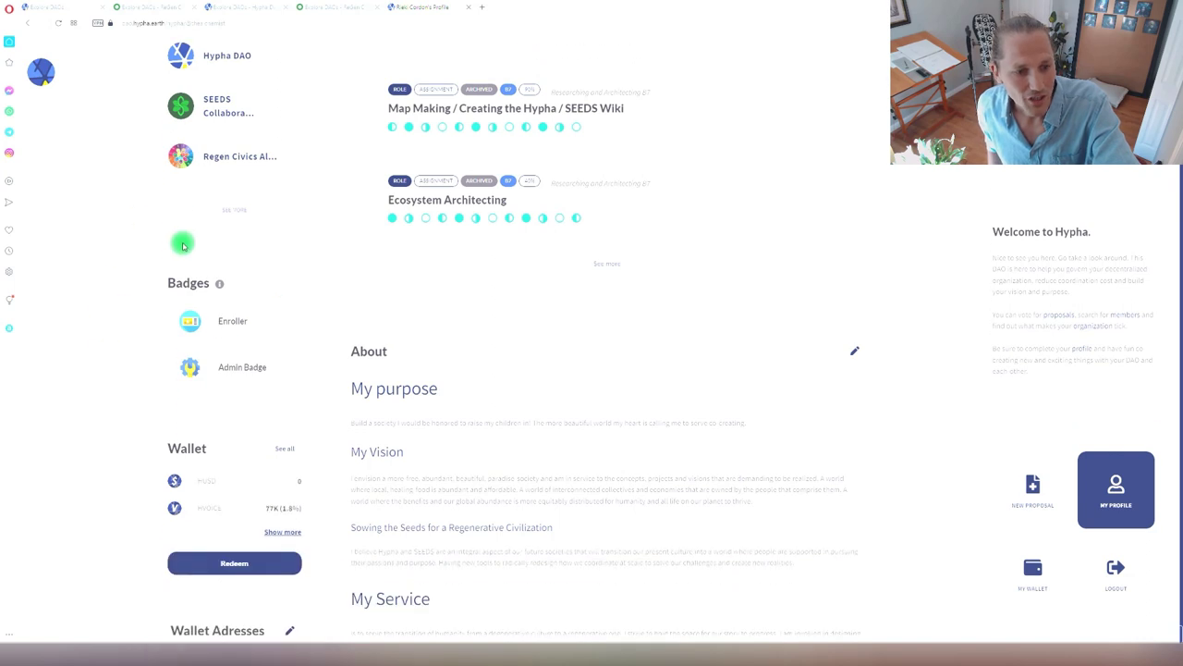
pyautogui.scroll(-3, 258, 388)
pyautogui.scroll(1, 277, 388)
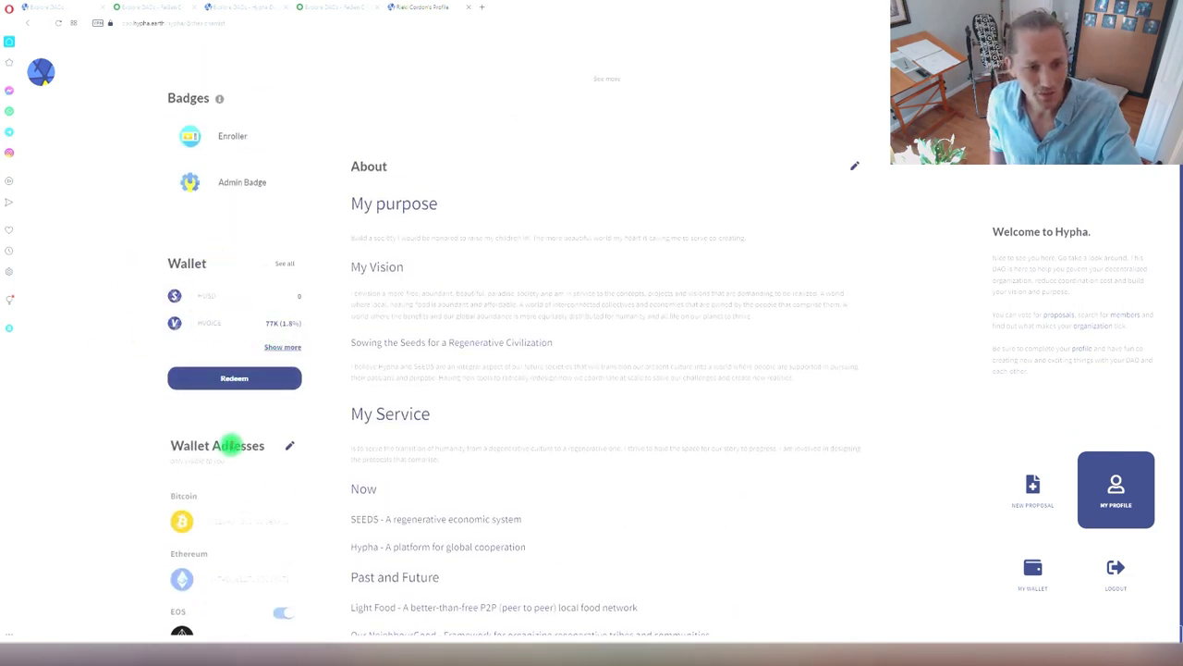
pyautogui.scroll(6, 278, 495)
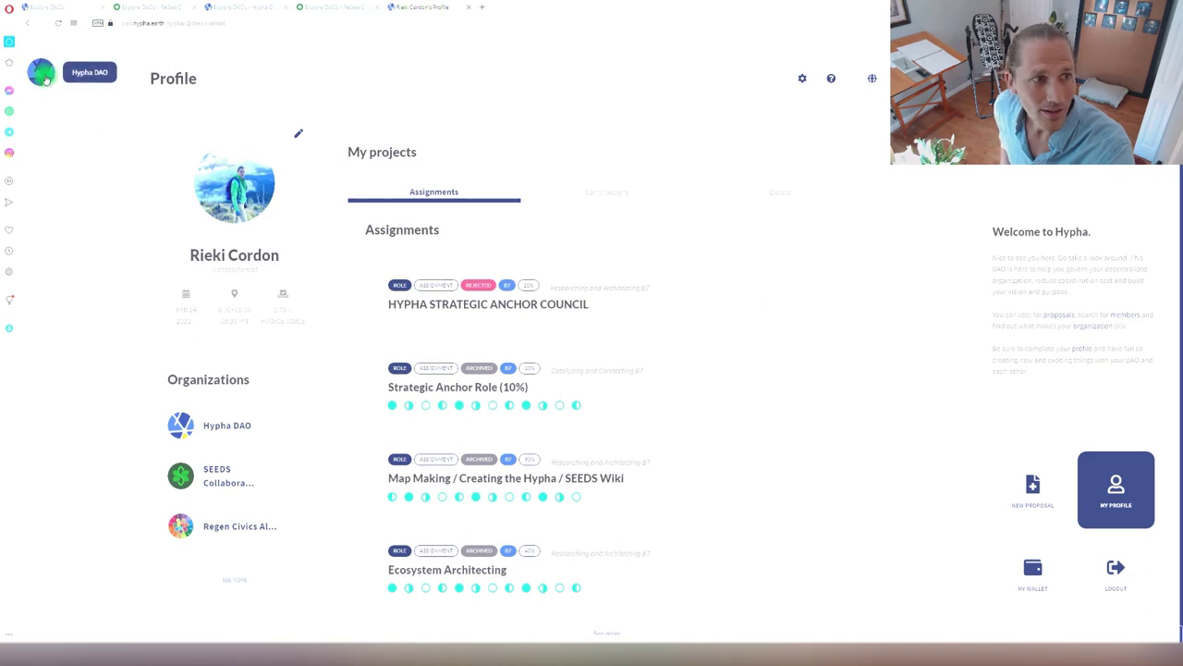
# Step: Return to the DAO directory and browse the listed DAOs, oldest first, as far as Starseed village and One-X
pyautogui.click(39, 608)
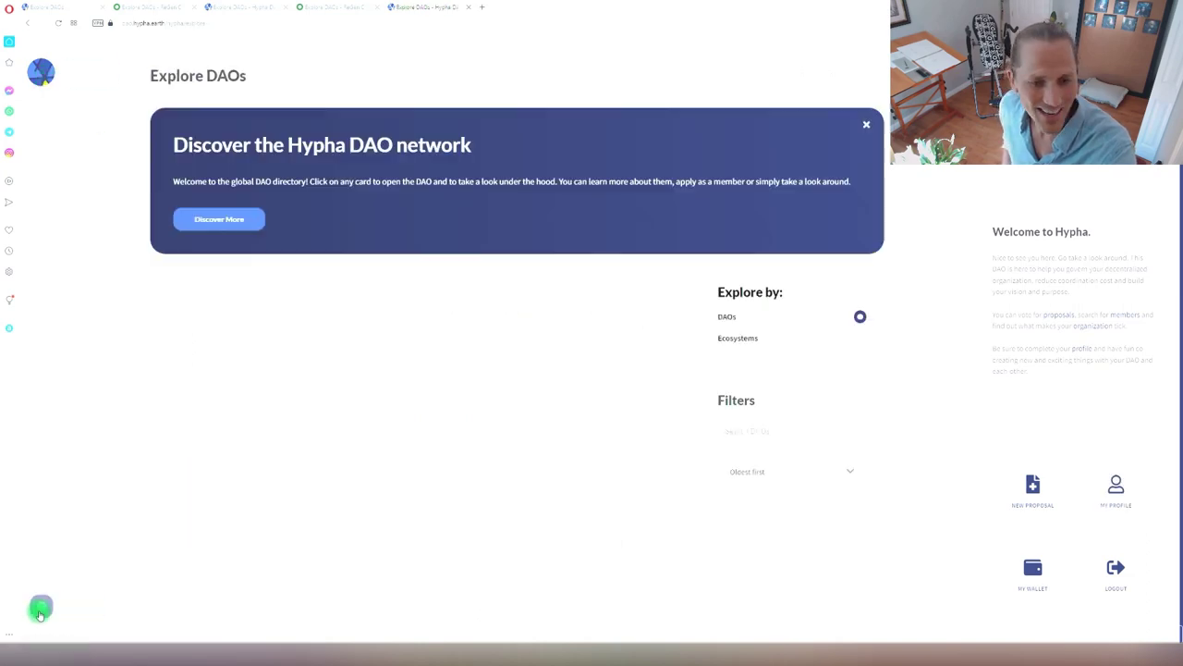
pyautogui.scroll(-7, 468, 438)
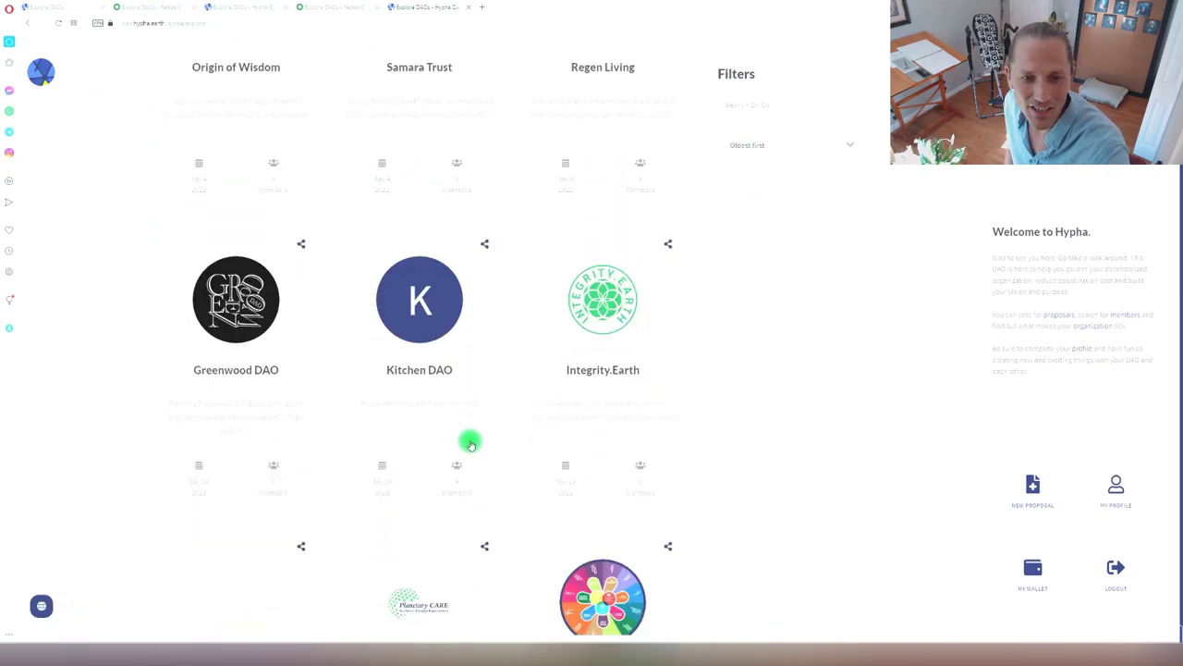
pyautogui.scroll(-6, 485, 432)
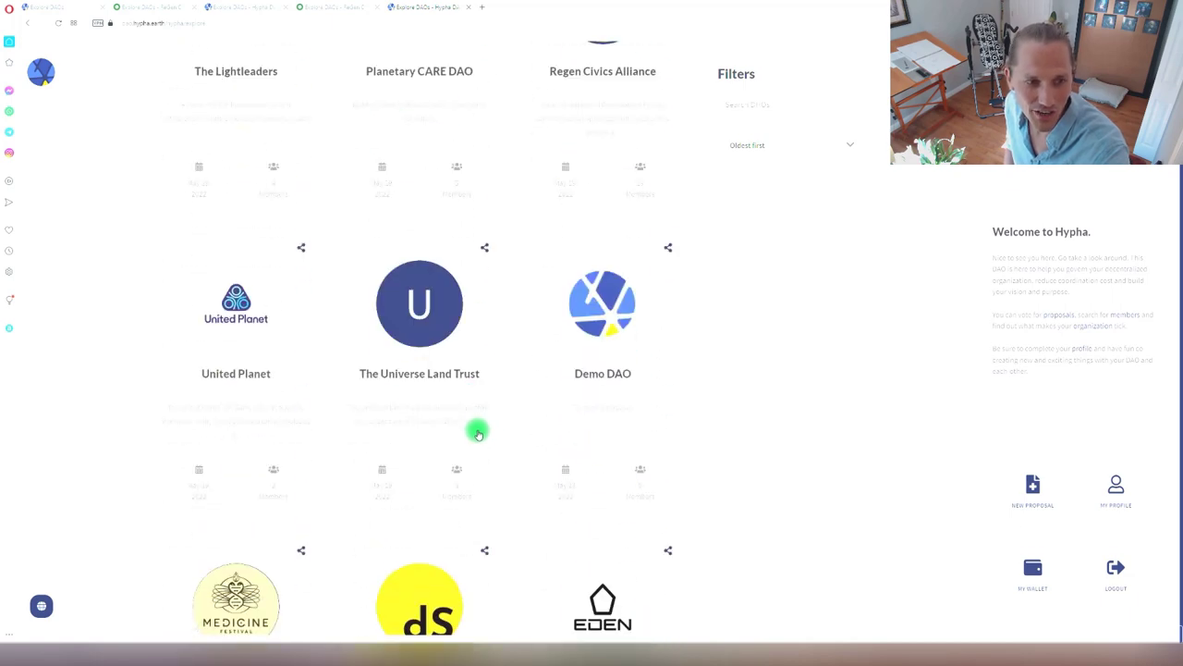
pyautogui.scroll(-3, 471, 428)
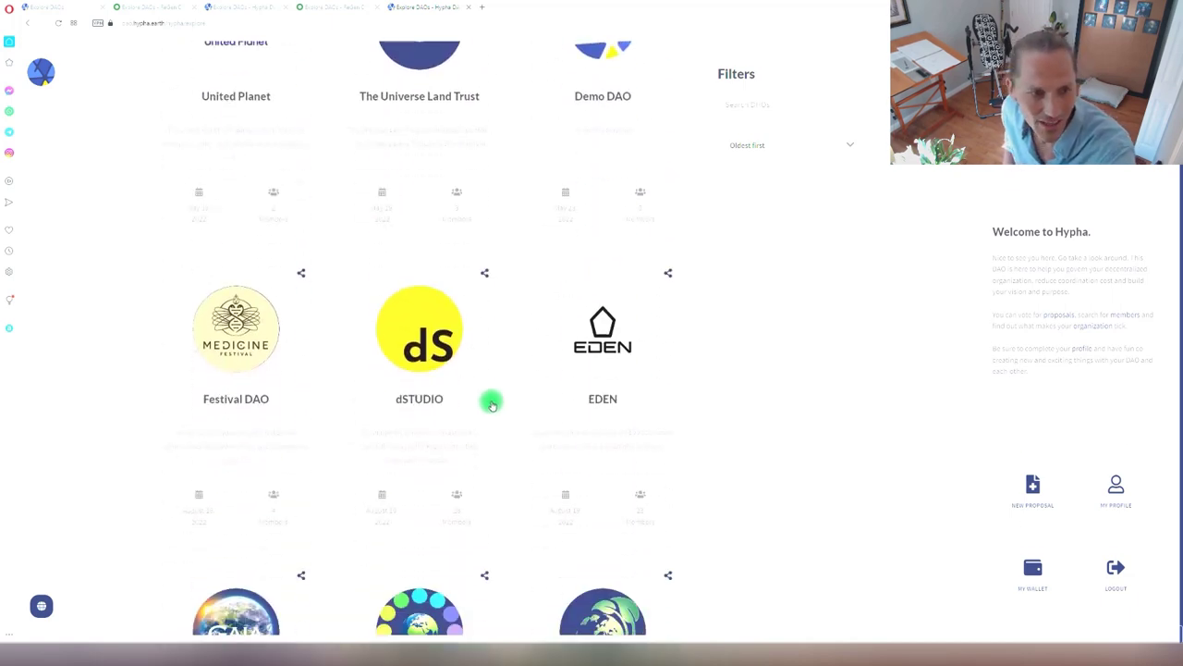
pyautogui.scroll(-3, 490, 402)
pyautogui.scroll(-2, 491, 404)
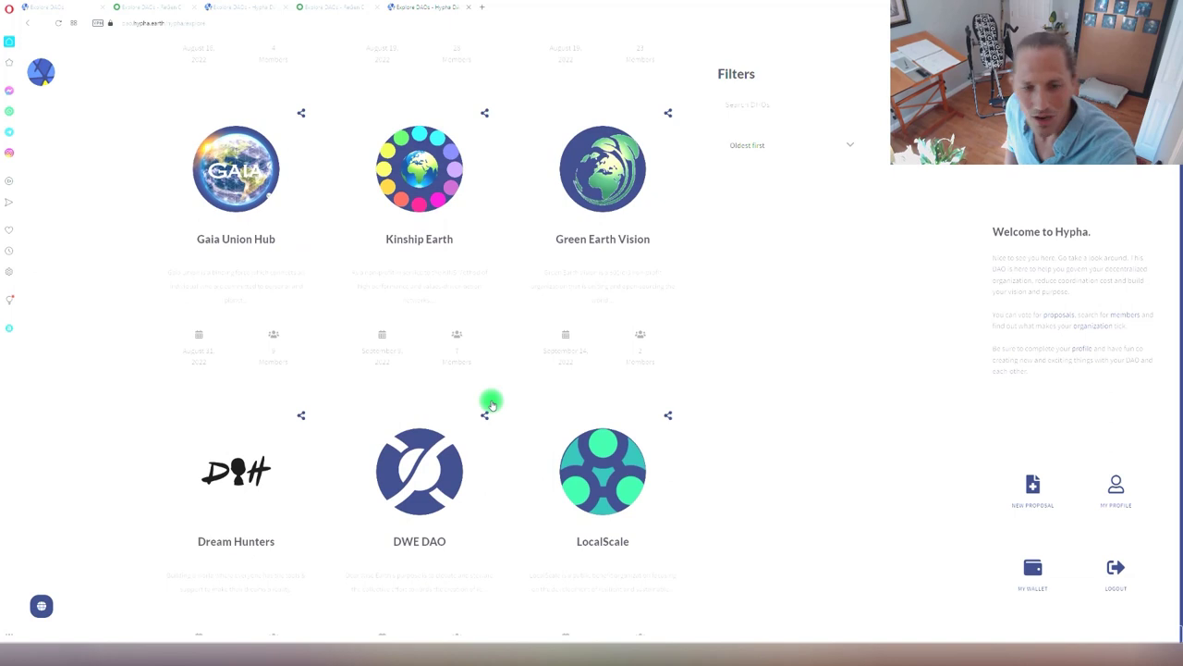
pyautogui.scroll(-2, 494, 400)
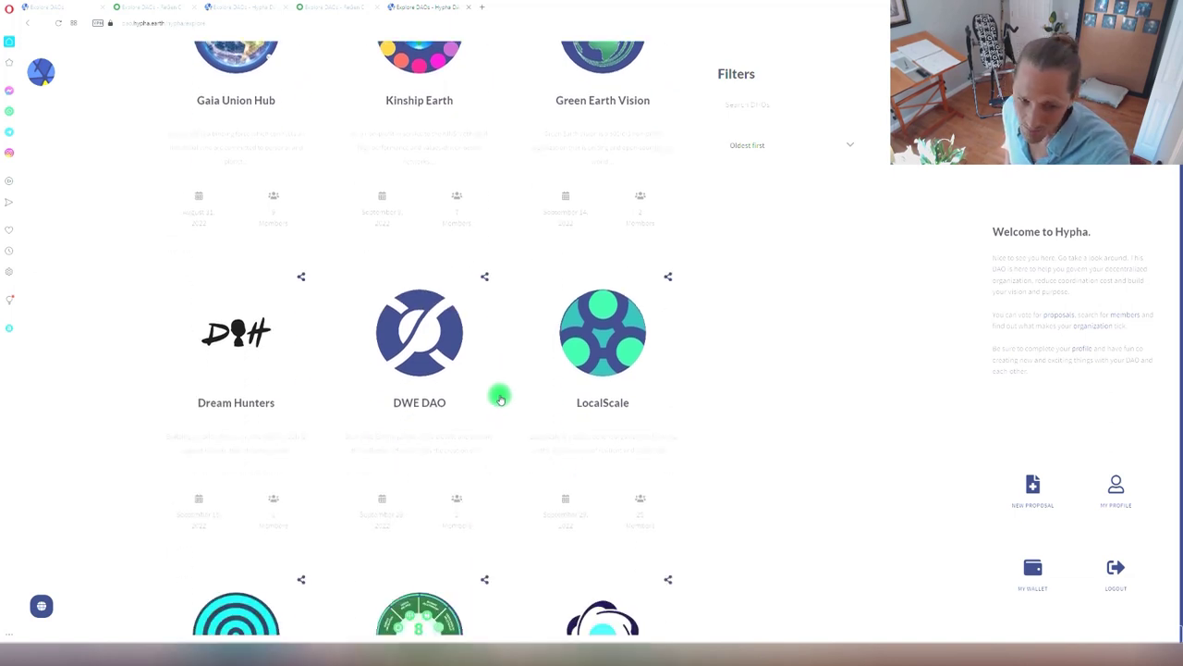
pyautogui.scroll(-9, 499, 397)
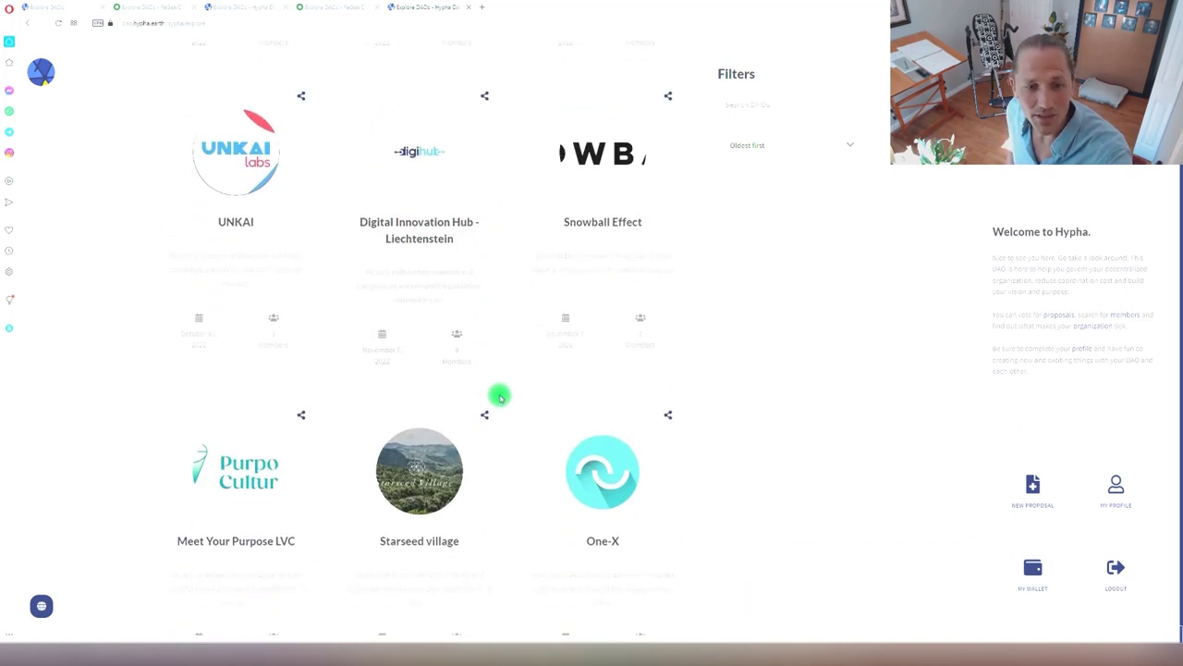
pyautogui.scroll(-2, 500, 397)
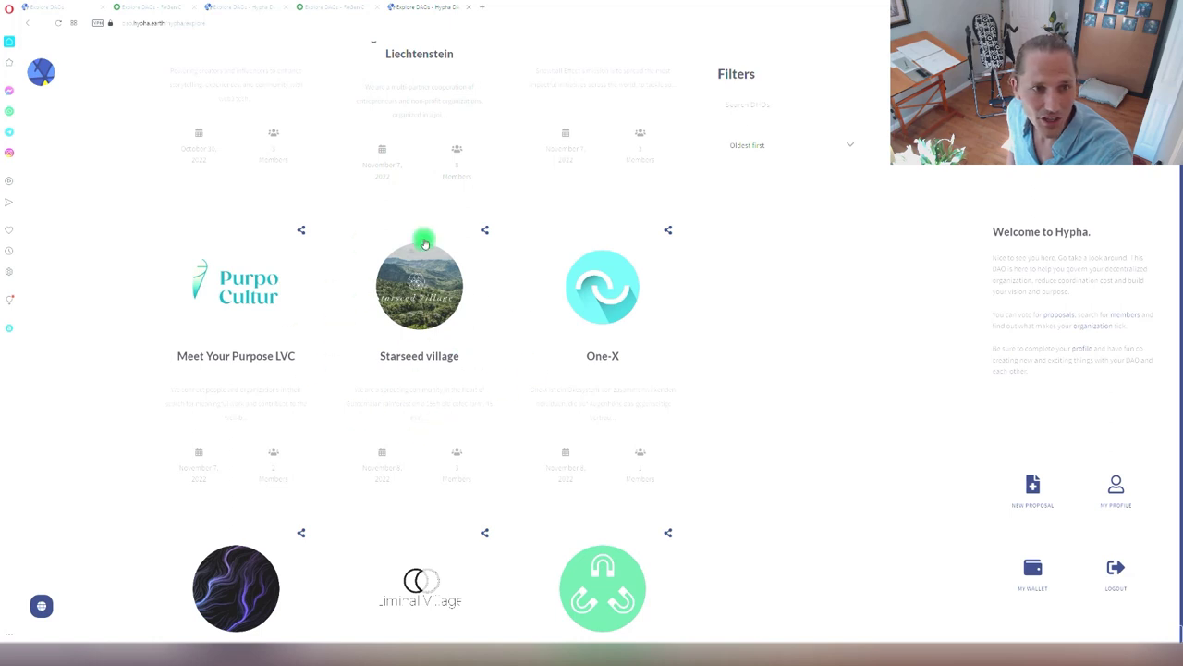
# Step: Browse the DAO directory on to GLocal Iniciative DHE and return to the LocalScale entry
pyautogui.scroll(-4, 441, 365)
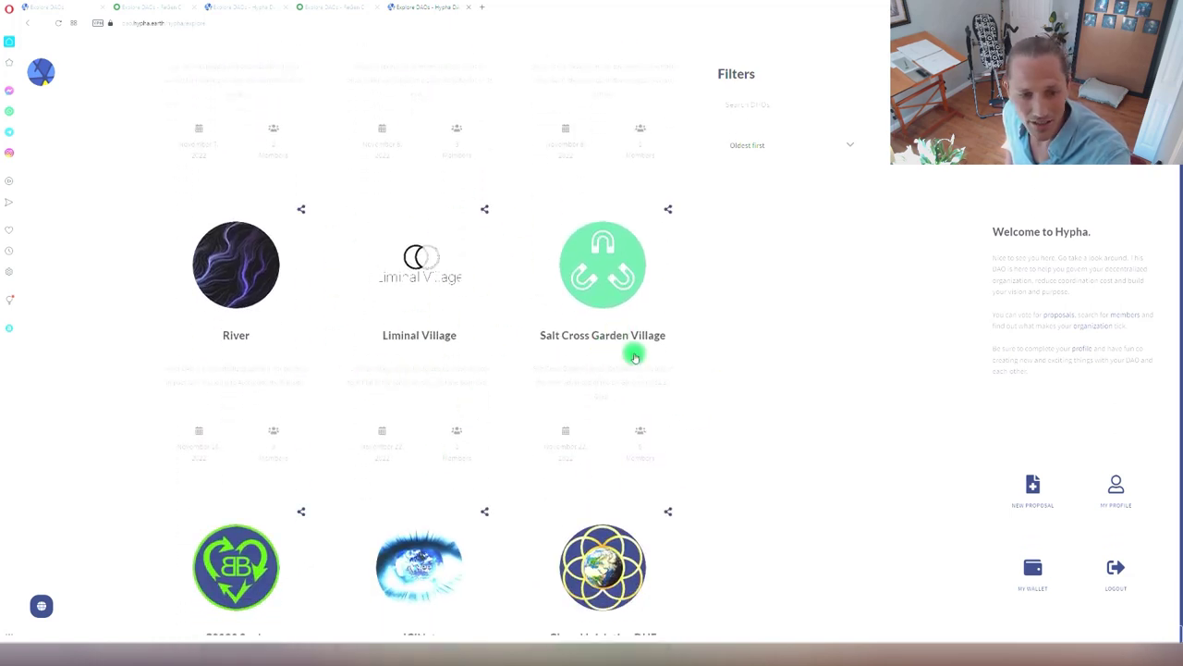
pyautogui.scroll(-2, 514, 362)
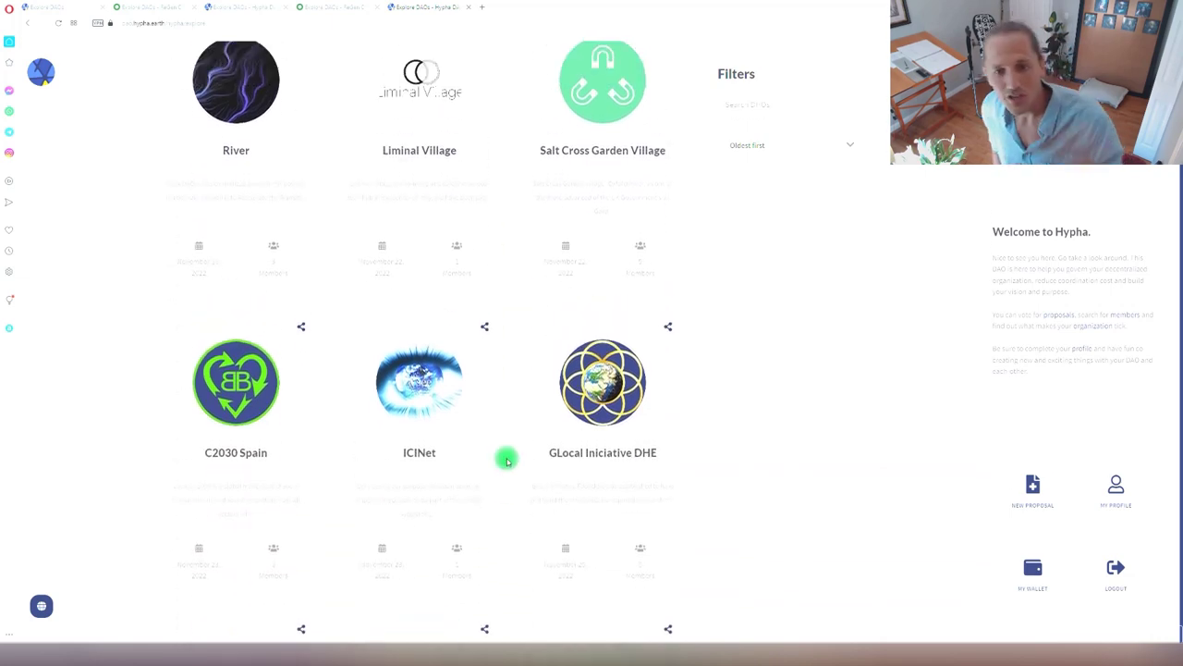
pyautogui.scroll(8, 524, 517)
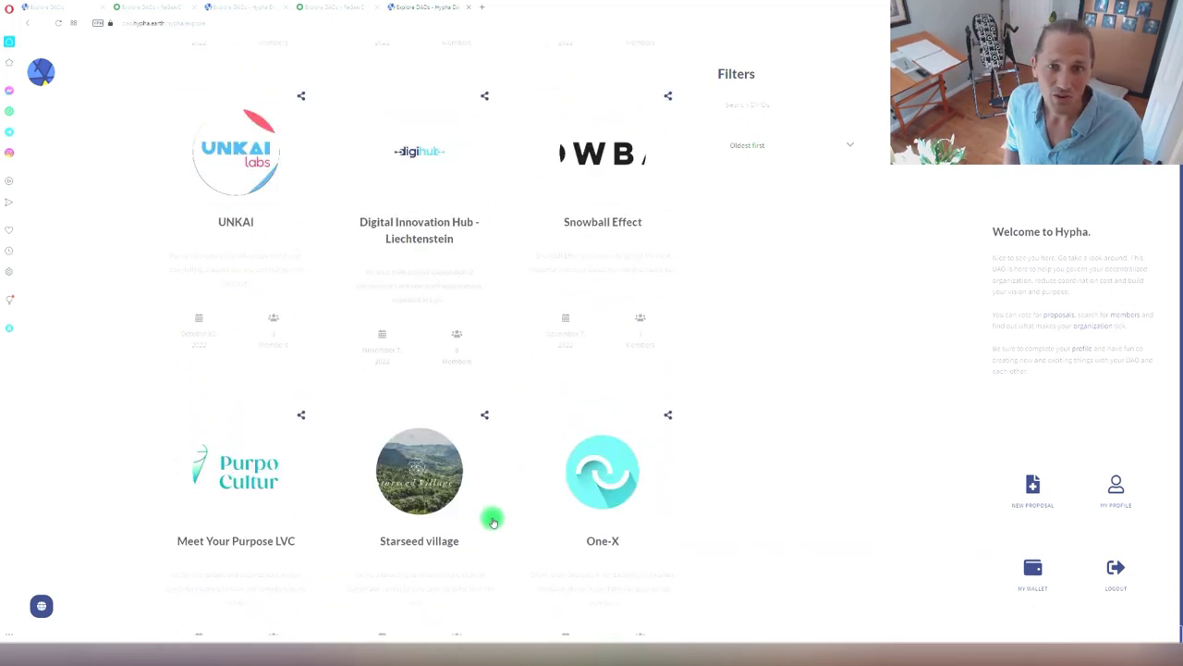
pyautogui.scroll(5, 493, 522)
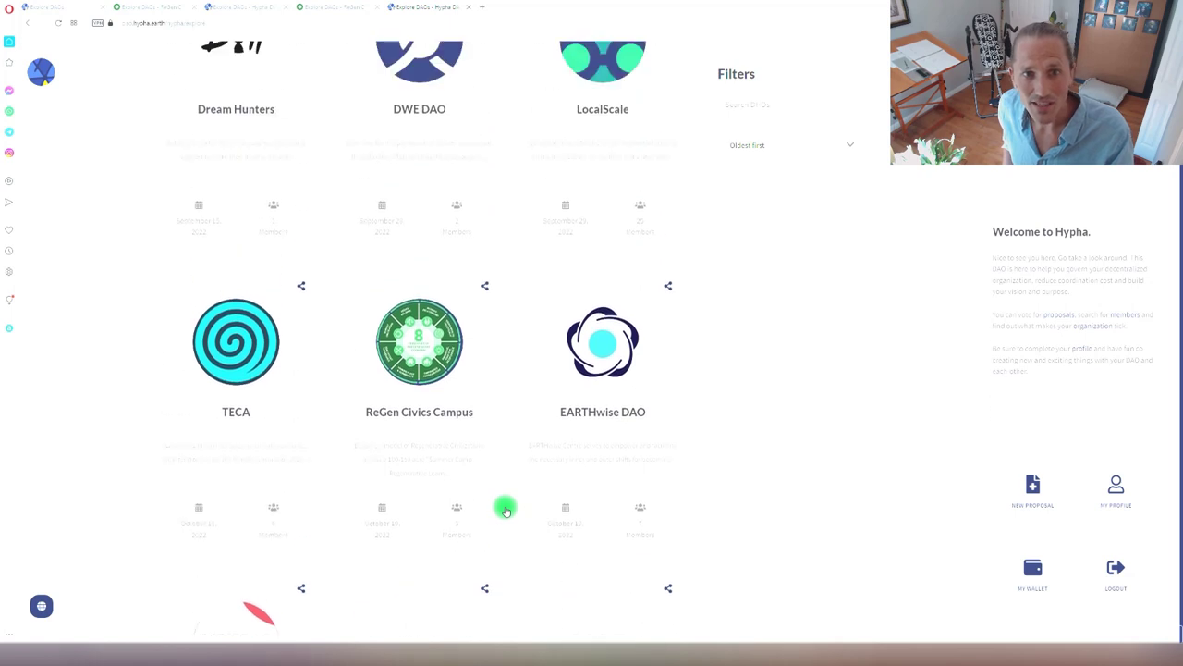
pyautogui.scroll(1, 503, 509)
pyautogui.scroll(-1, 584, 212)
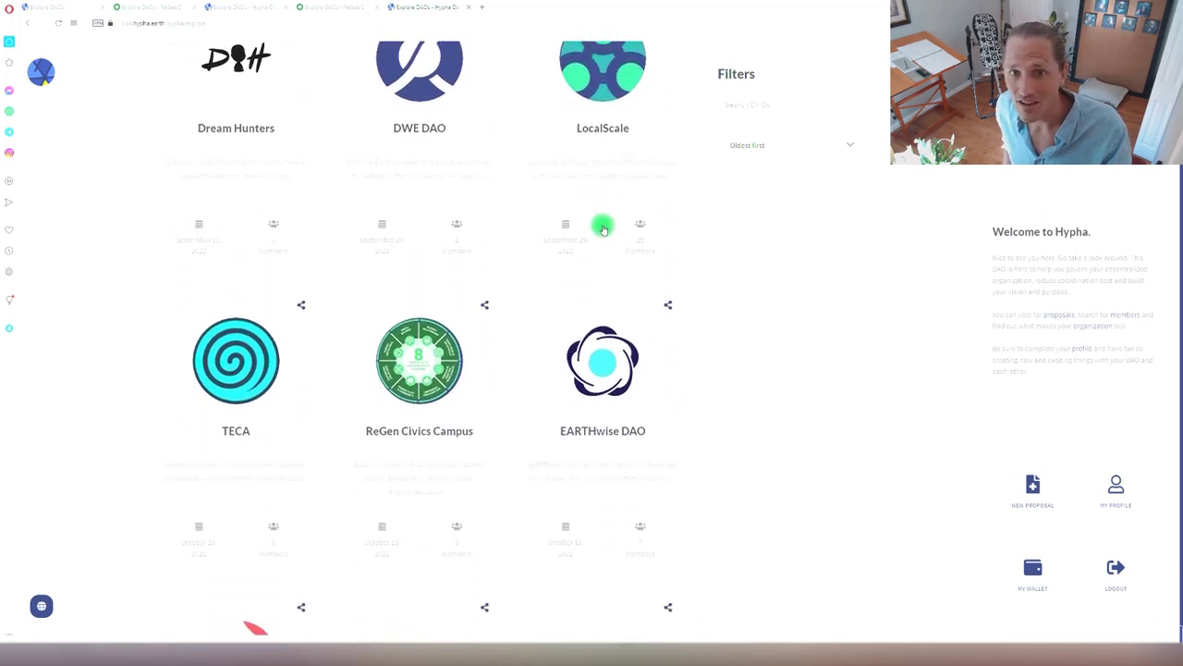
pyautogui.scroll(2, 602, 229)
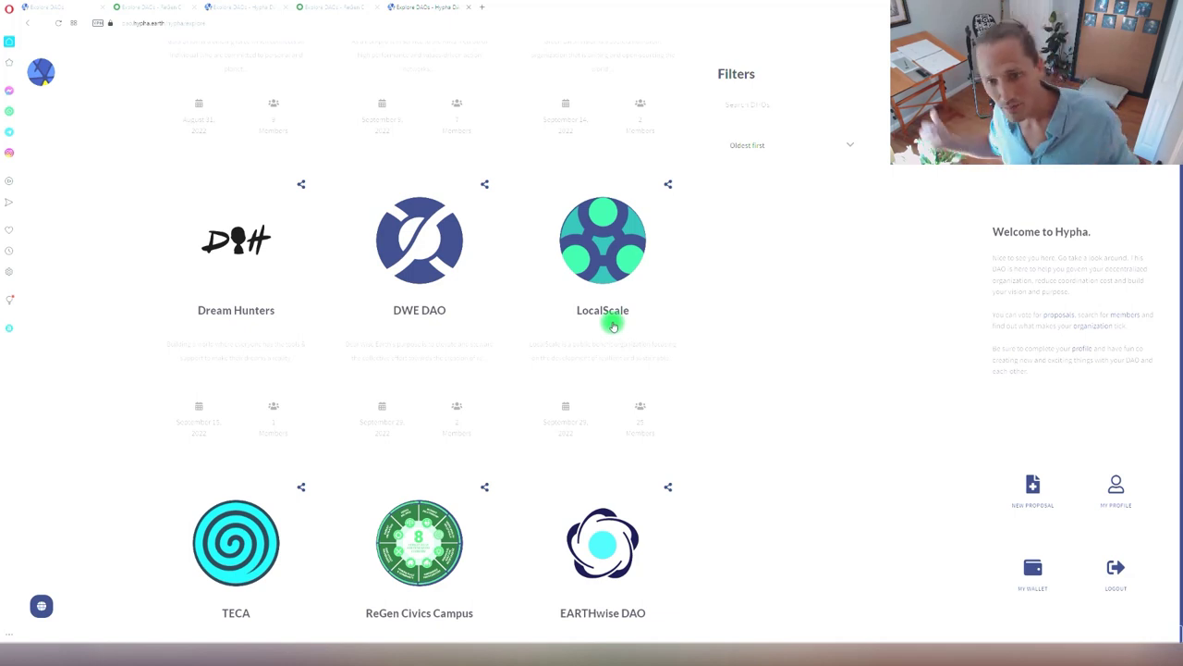
# Step: Open the LocalScale website, localscale.org, in a new browser tab
pyautogui.click(482, 7)
pyautogui.write('localscale.org')
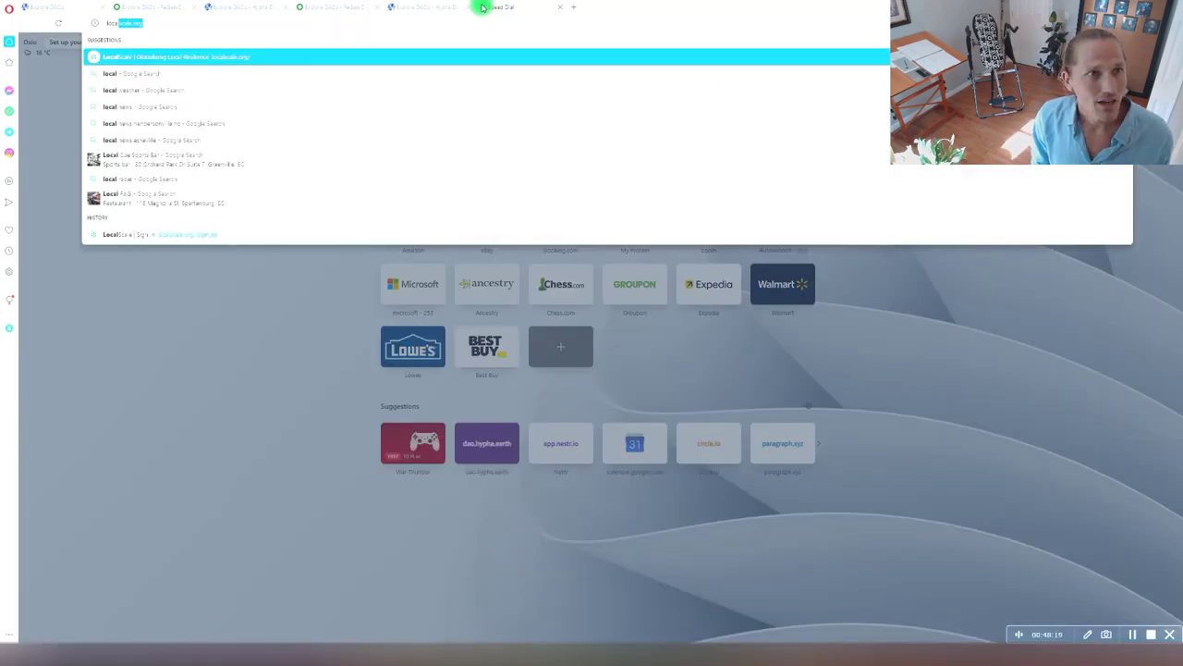
pyautogui.press('Return')
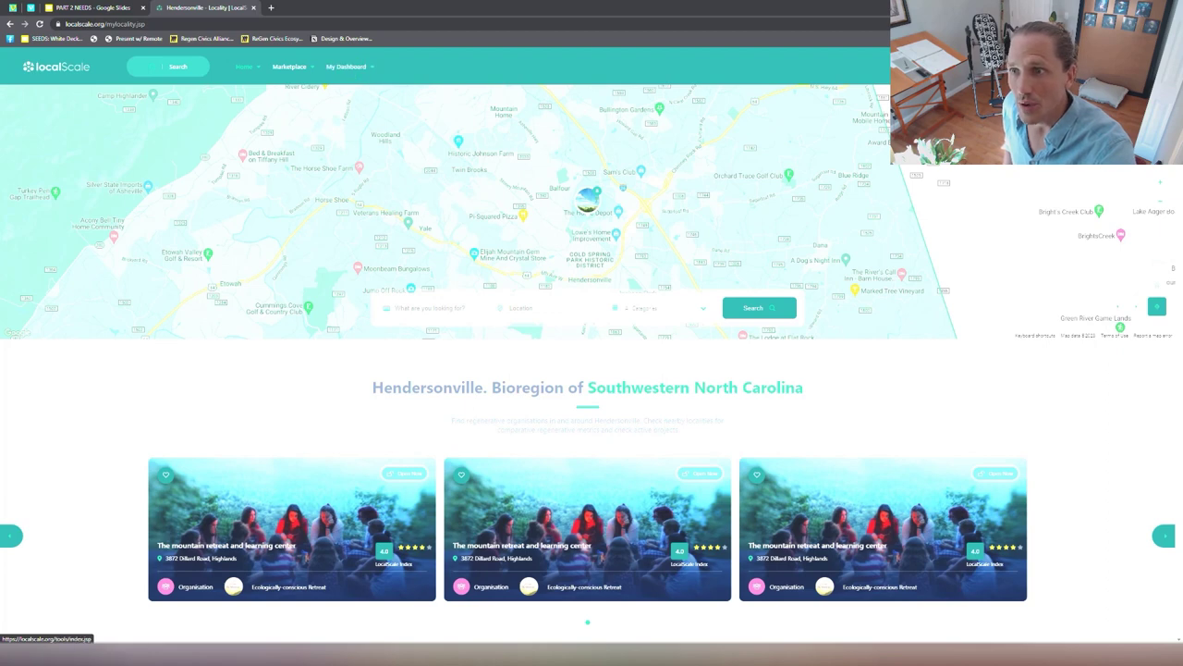
# Step: Open the LocalScale Tools page and review the available managers, from Farmer's Market through Local Currency and Eco-Stay to Local Exchange System
pyautogui.click(346, 67)
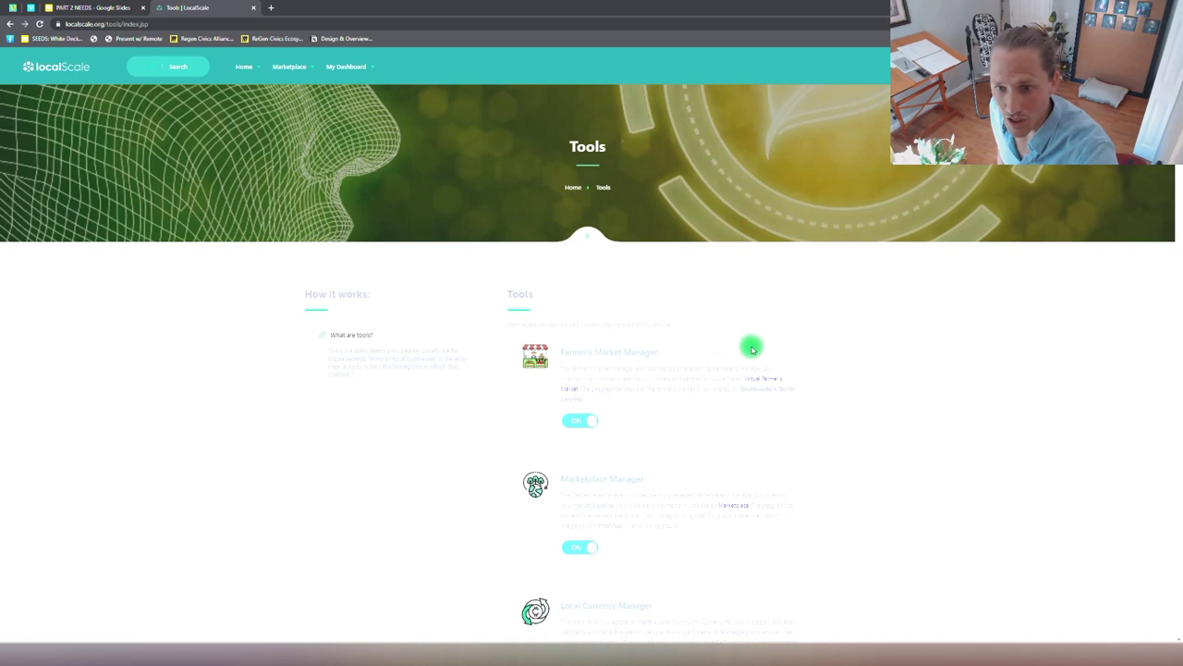
pyautogui.scroll(-1, 782, 341)
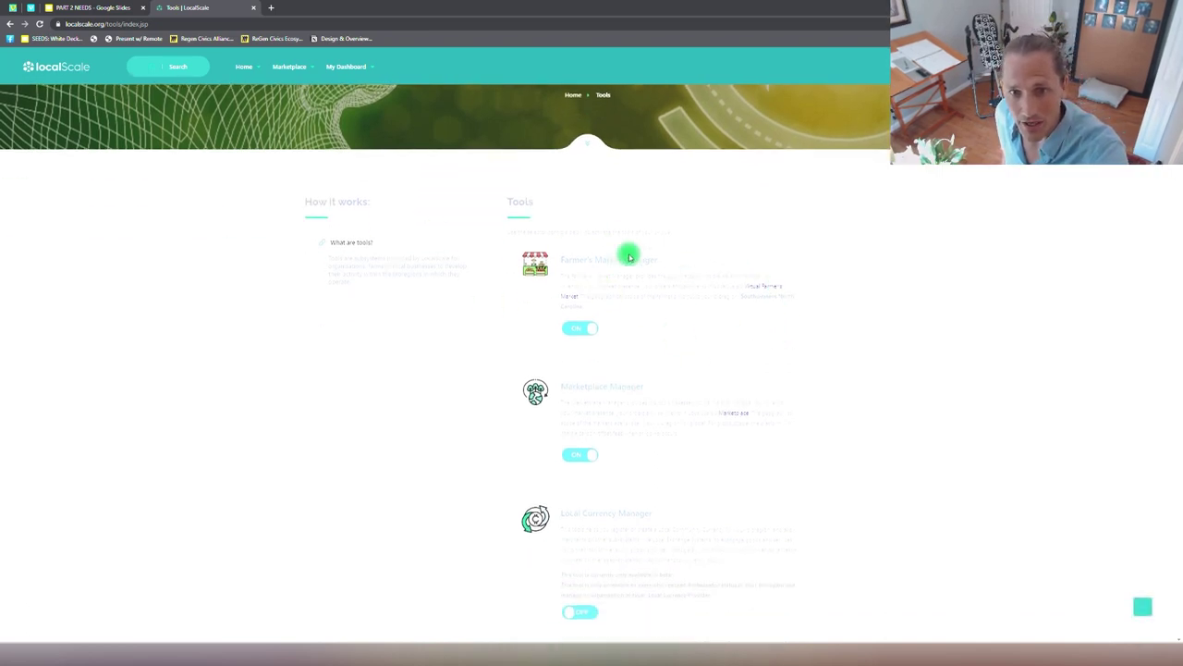
pyautogui.scroll(-2, 623, 354)
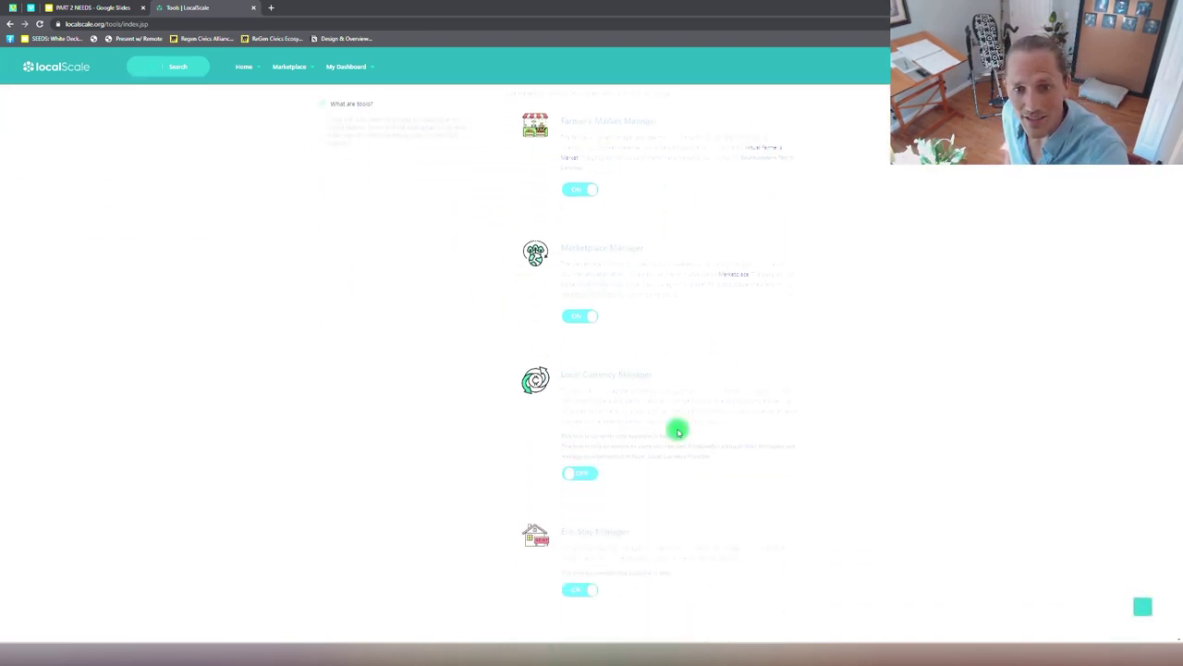
pyautogui.scroll(-2, 517, 416)
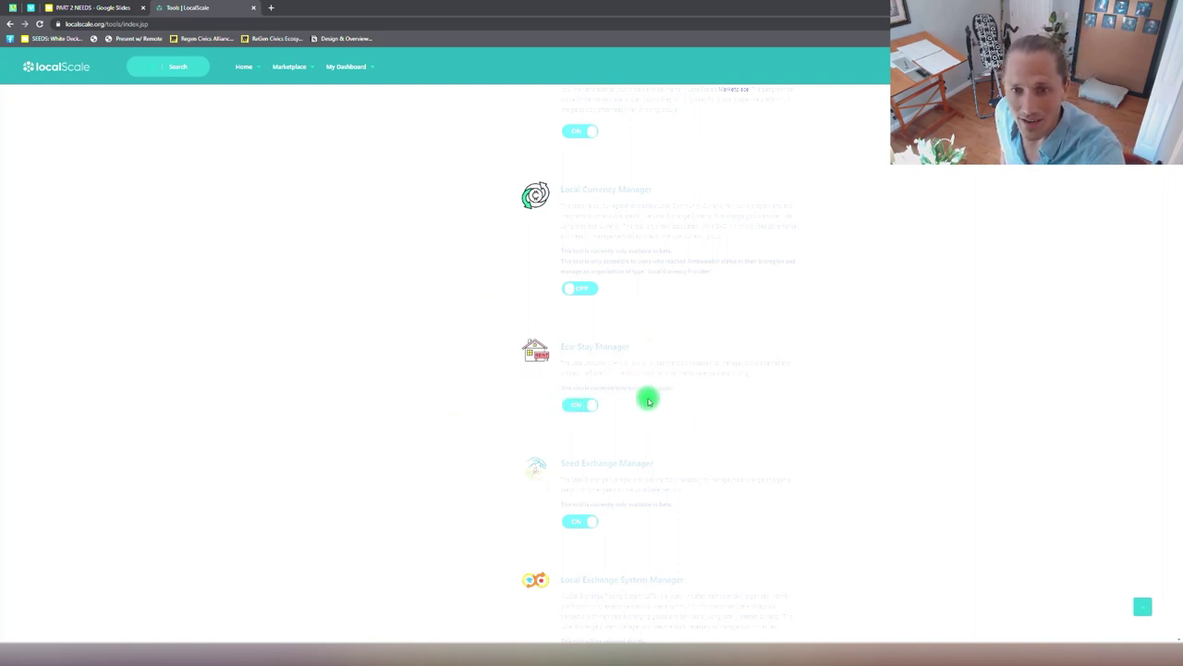
pyautogui.scroll(3, 648, 400)
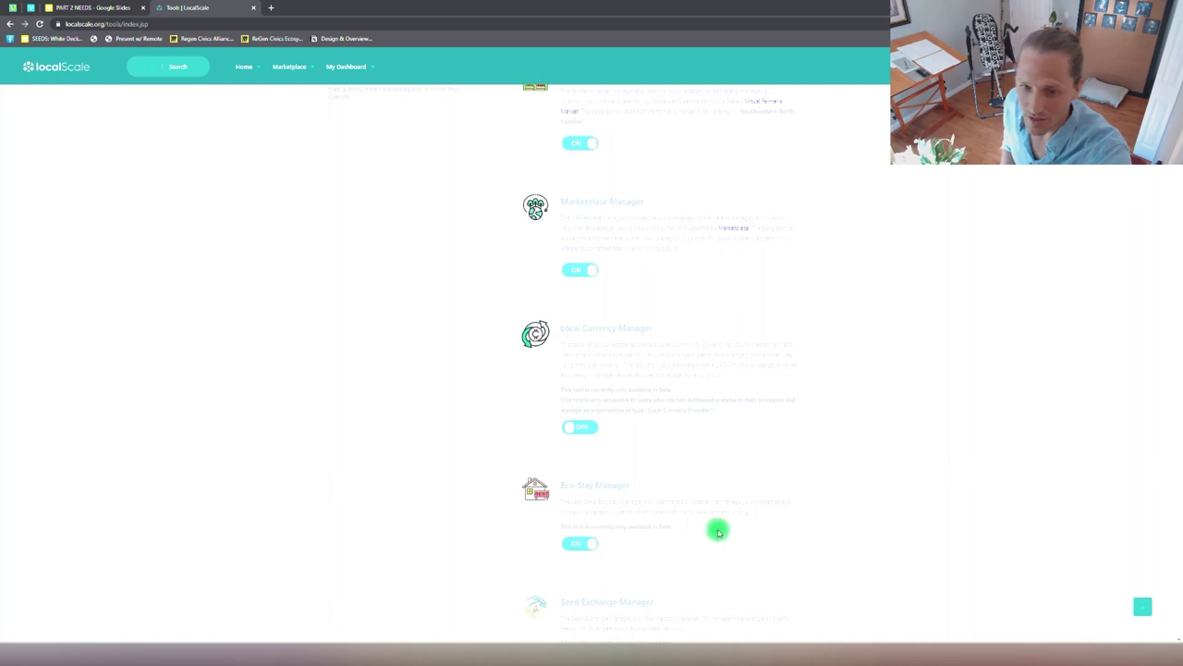
pyautogui.scroll(3, 644, 542)
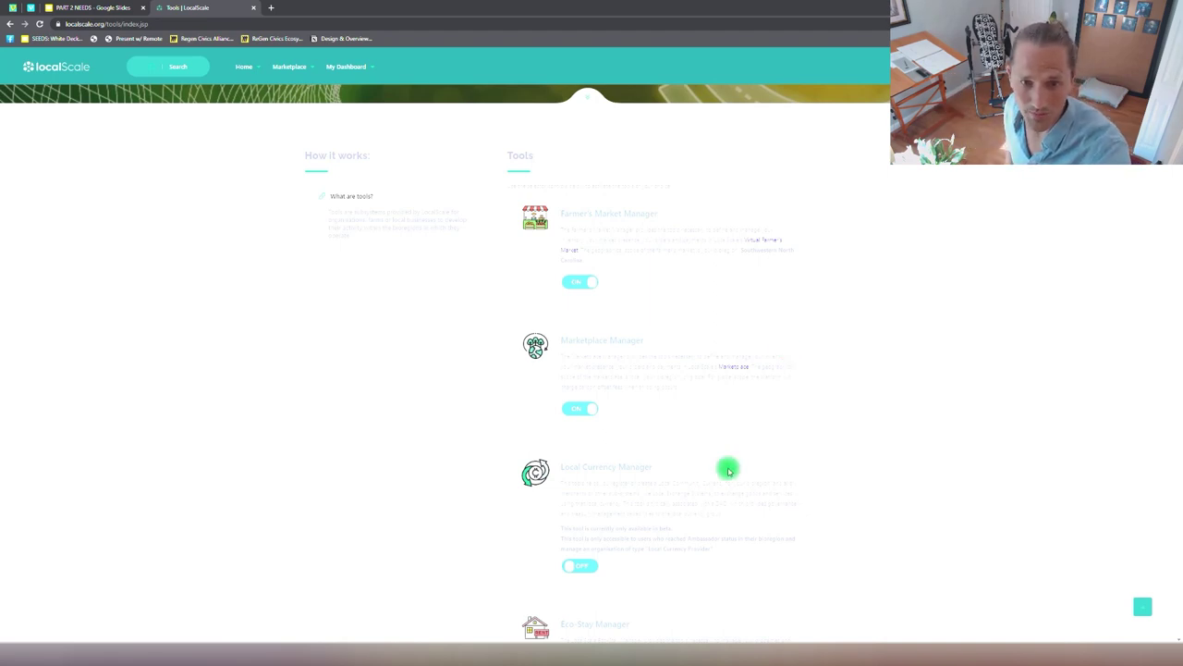
pyautogui.scroll(3, 632, 490)
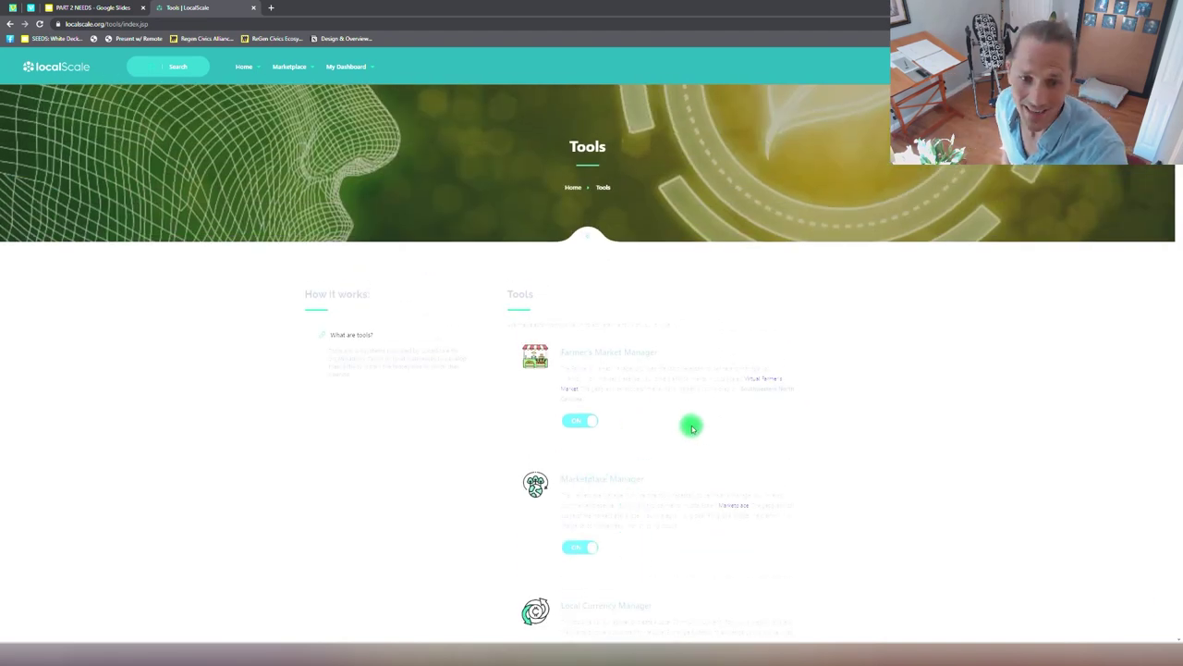
# Step: Open the member's LocalScale dashboard and bring up the Vegetable Inventory in the Farmer's Market settings
pyautogui.click(346, 68)
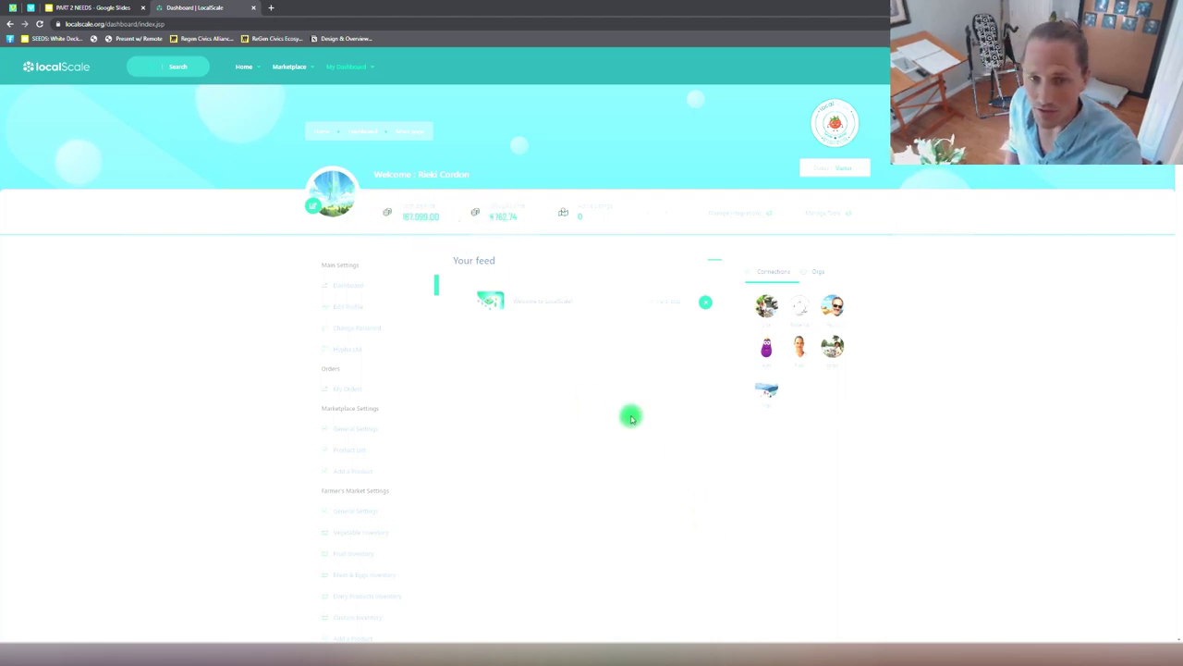
pyautogui.scroll(-2, 335, 416)
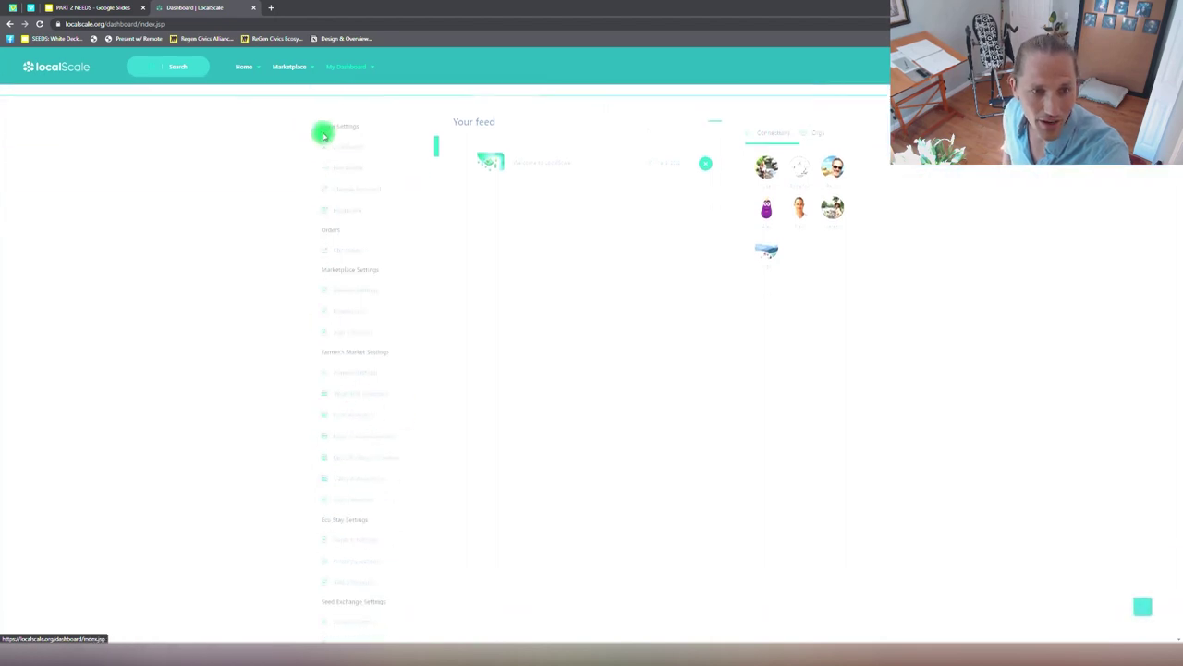
pyautogui.scroll(-1, 372, 373)
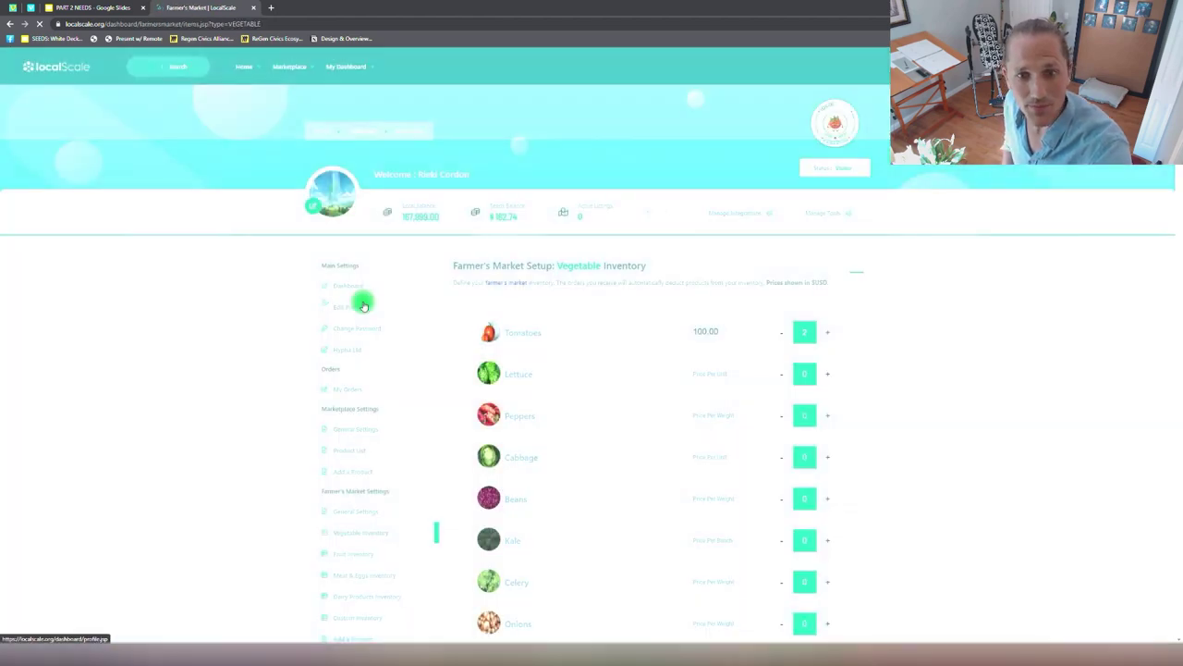
# Step: Set the lettuce price to 50 and its quantity to 6 in the vegetable inventory
pyautogui.scroll(-1, 625, 325)
pyautogui.click(705, 280)
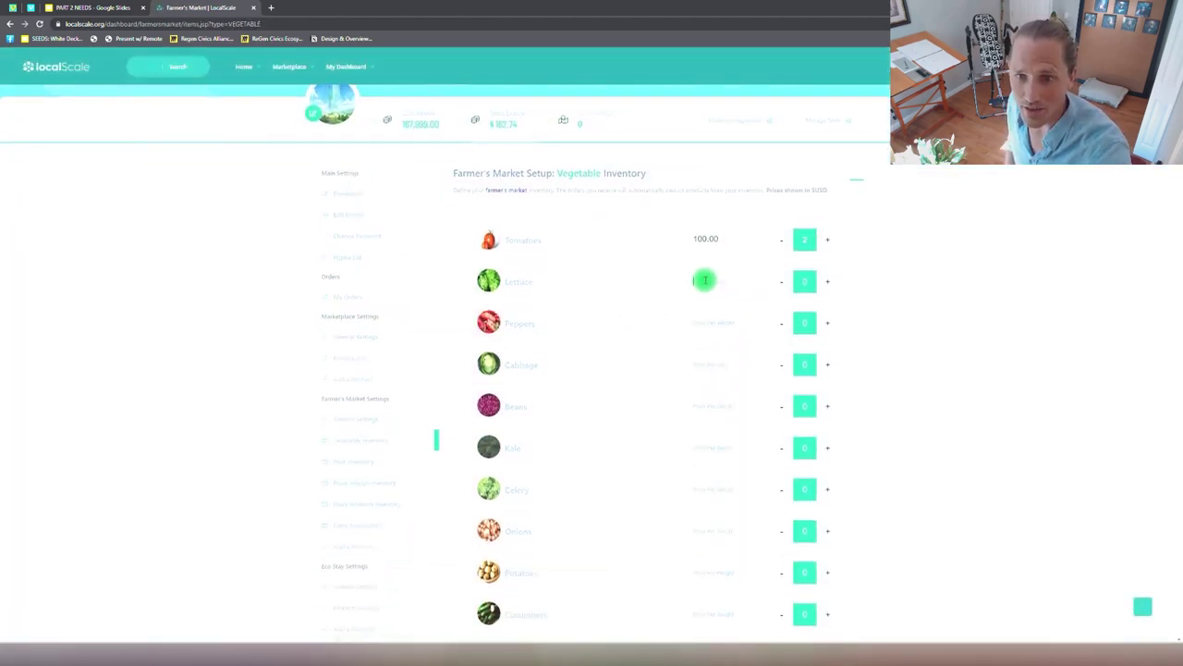
pyautogui.write('50')
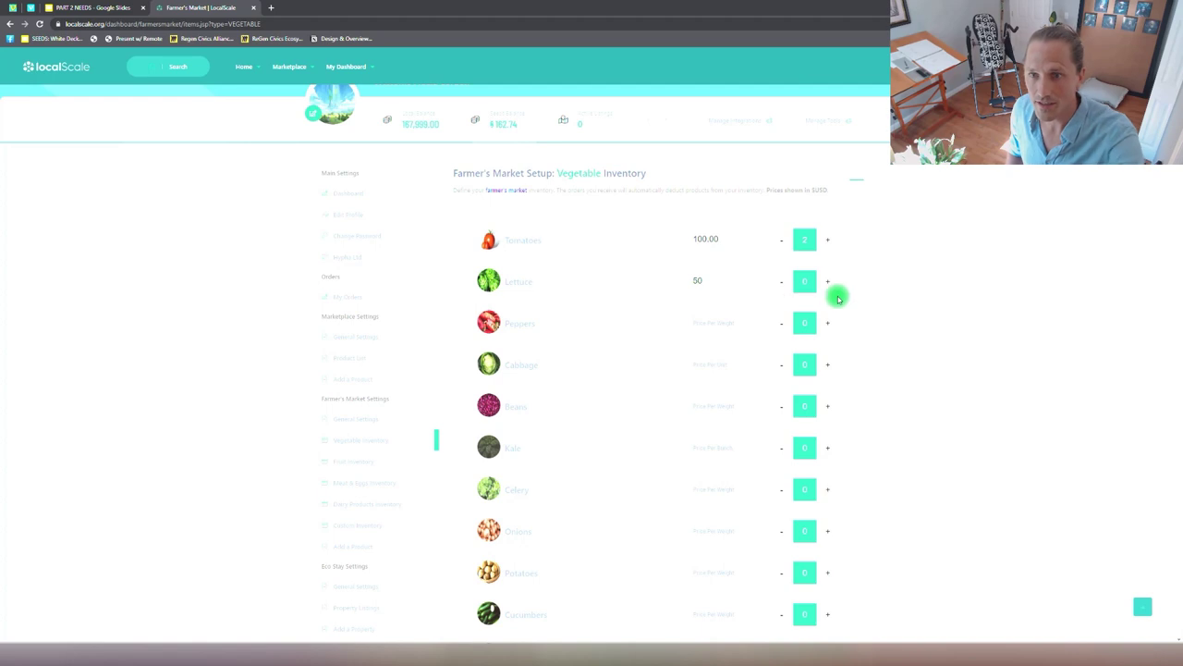
pyautogui.scroll(-8, 953, 341)
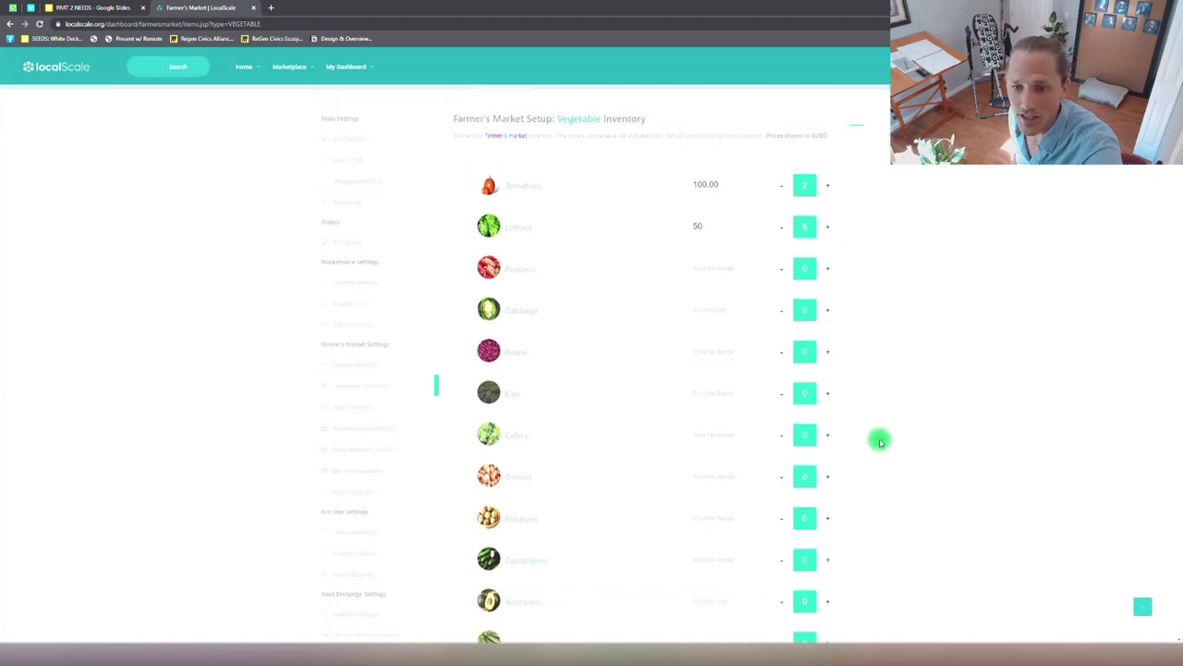
pyautogui.scroll(10, 701, 501)
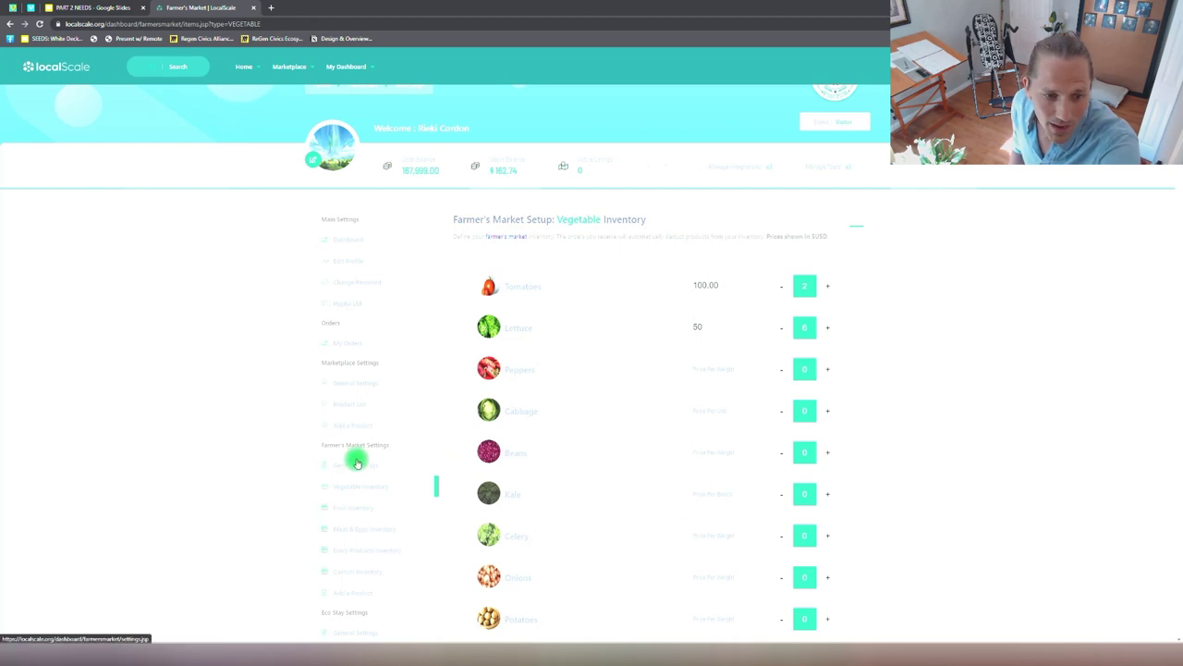
# Step: Look over the dashboard's marketplace and farmer's market settings, and switch to the PART 2 NEEDS presentation in Google Slides
pyautogui.scroll(-2, 357, 463)
pyautogui.scroll(2, 377, 560)
pyautogui.scroll(1, 388, 462)
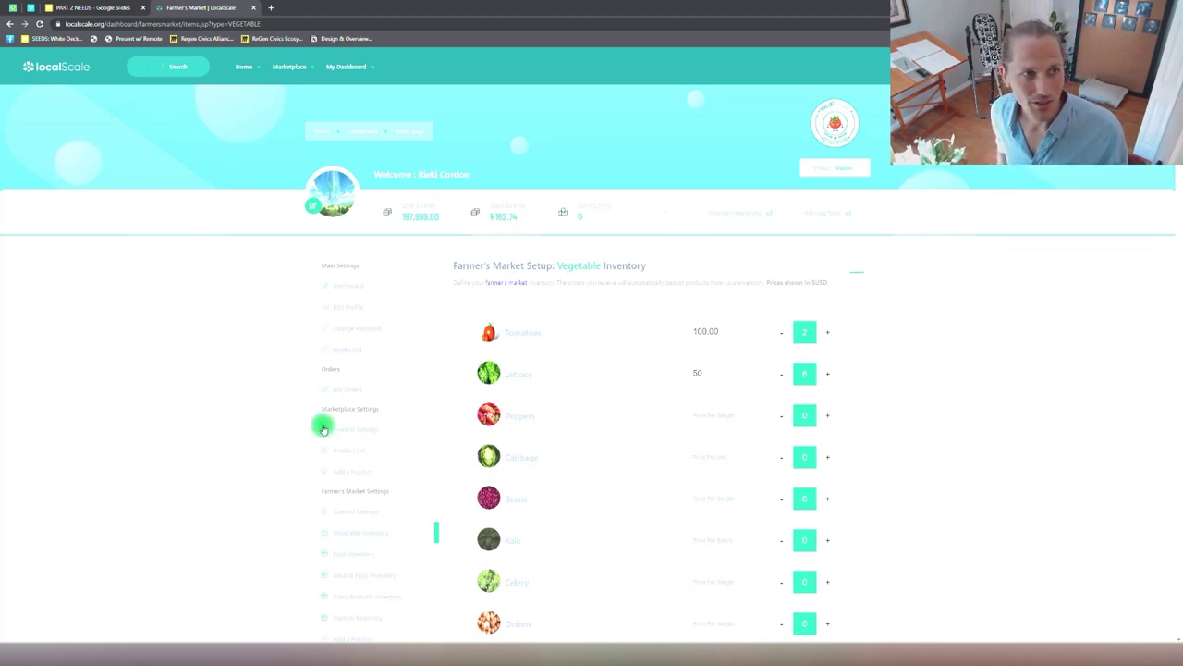
pyautogui.click(93, 8)
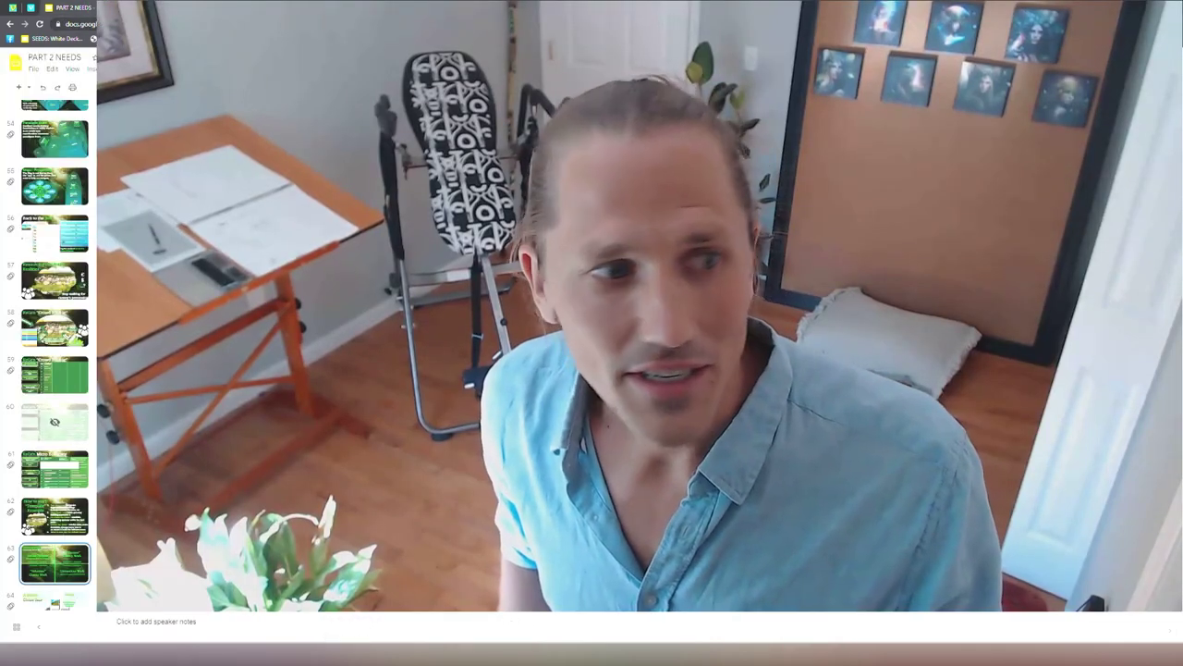